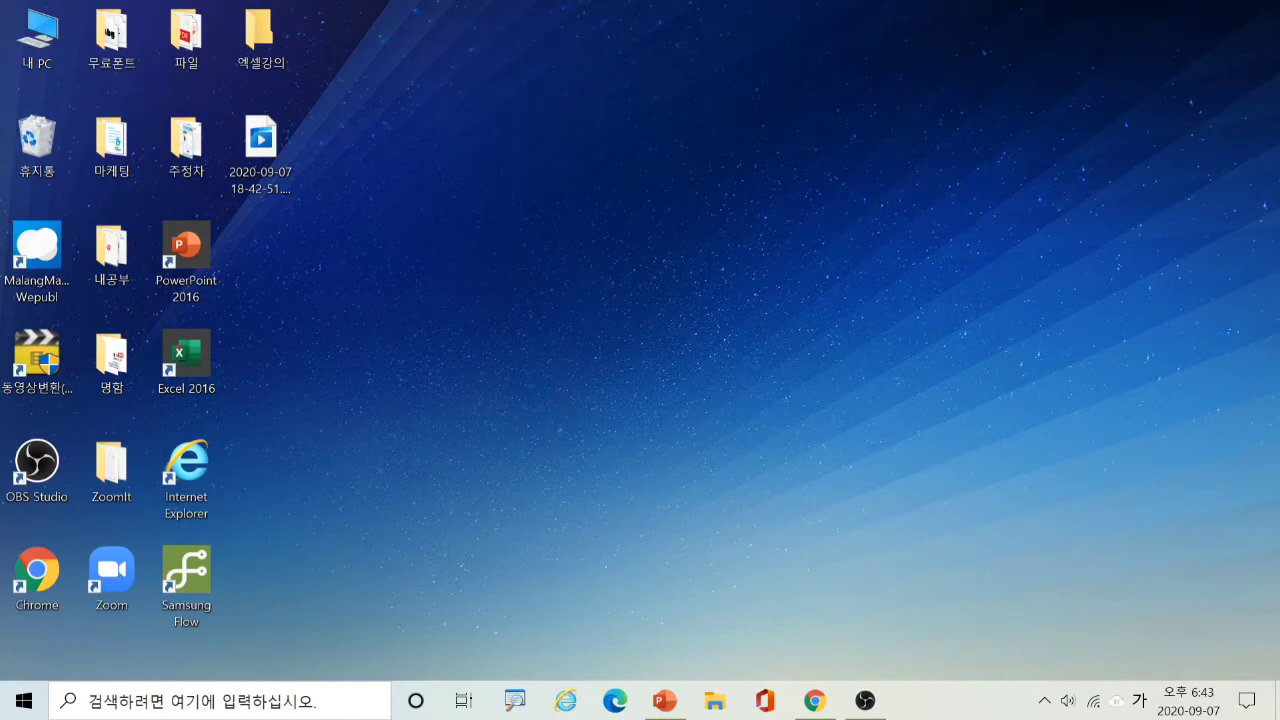
drag(150, 318, 230, 412)
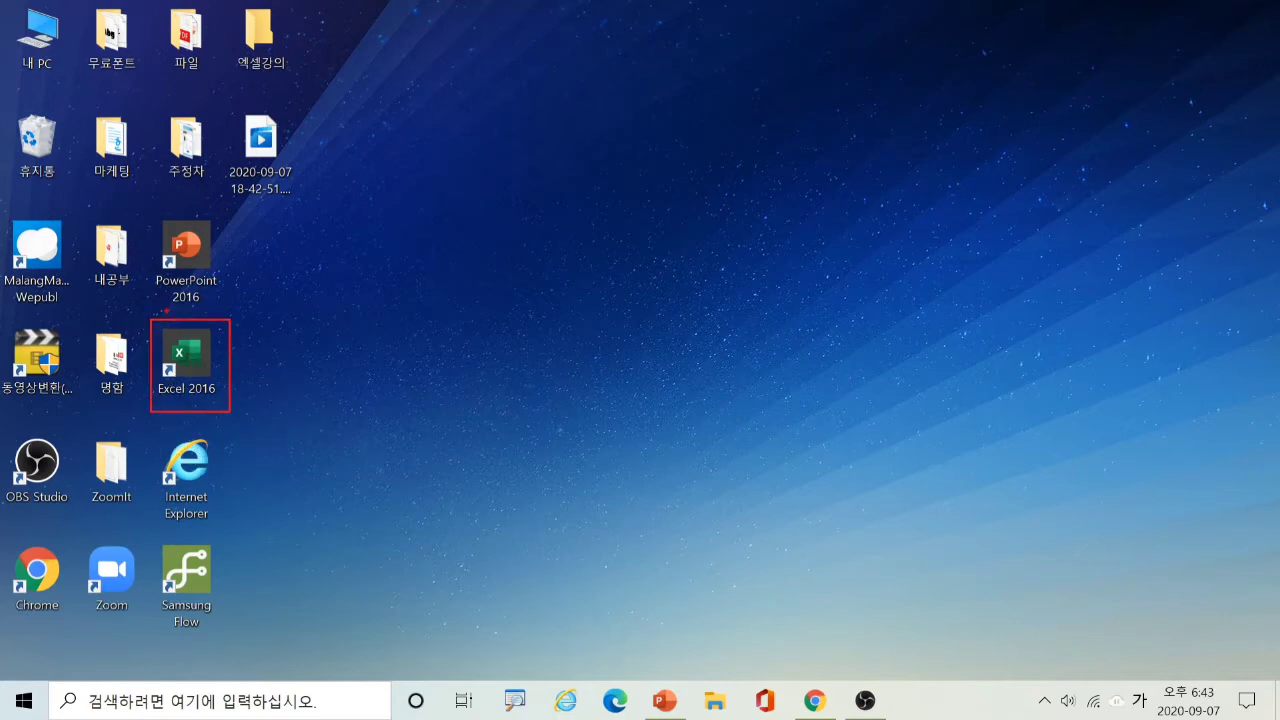
mouse_move(158, 295)
mouse_down()
mouse_move(168, 316)
mouse_move(204, 328)
mouse_move(240, 282)
mouse_up()
key(Escape)
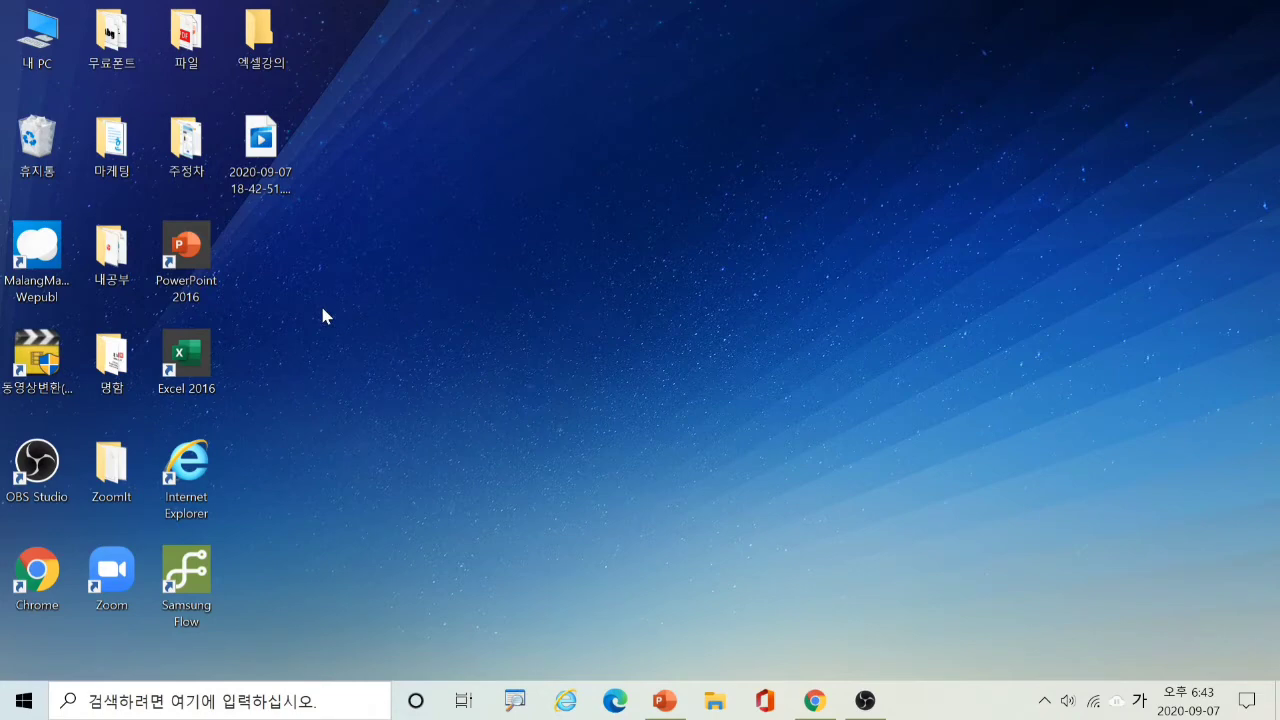
- Launch Excel 2016 from the desktop and create a new blank workbook
double_click(186, 356)
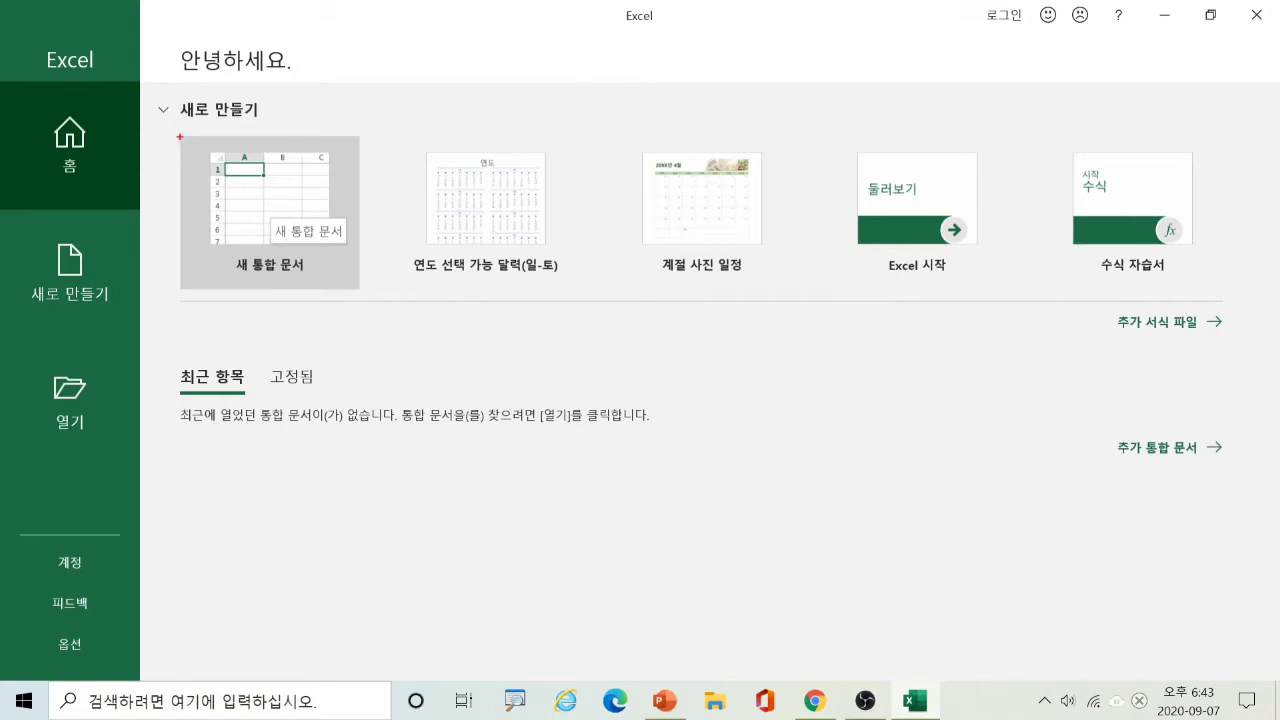
mouse_move(180, 137)
mouse_down()
mouse_move(288, 264)
mouse_move(358, 292)
mouse_up()
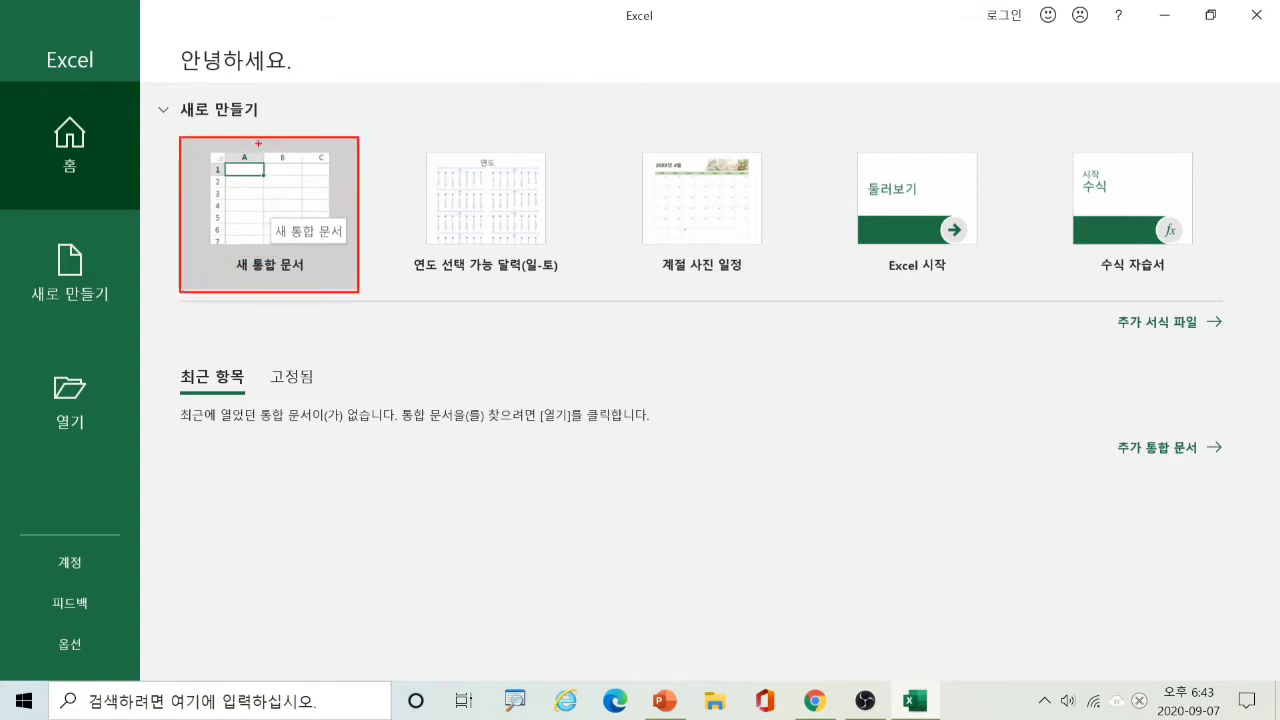
mouse_move(255, 127)
mouse_down()
mouse_move(297, 120)
mouse_move(311, 101)
mouse_up()
key(Escape)
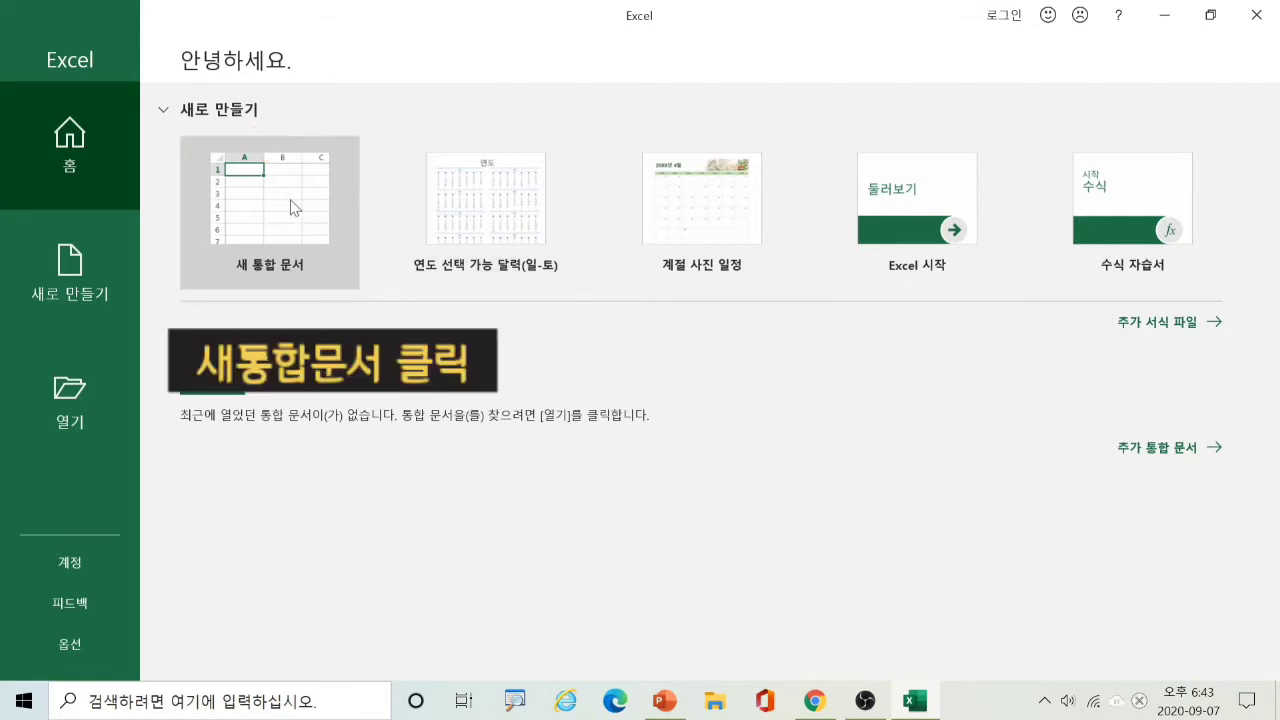
click(293, 207)
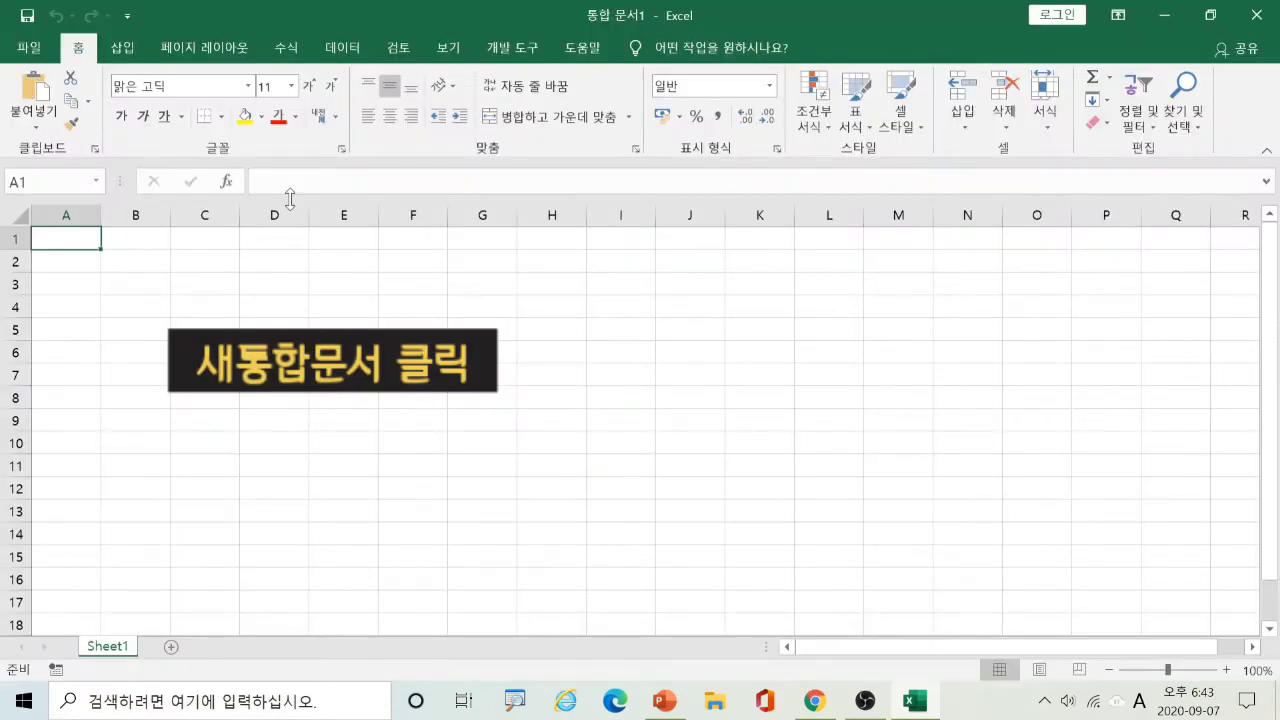
click(323, 376)
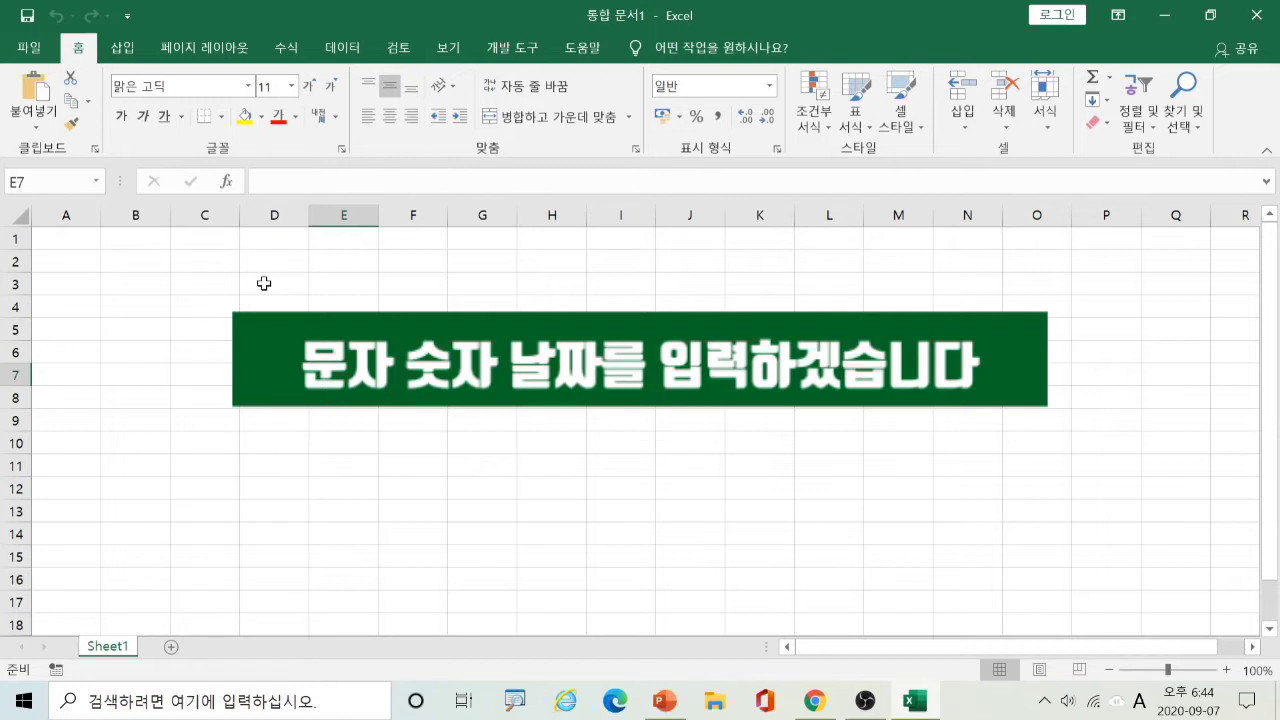
- Select cell B2 and examine its column and row headings
click(137, 262)
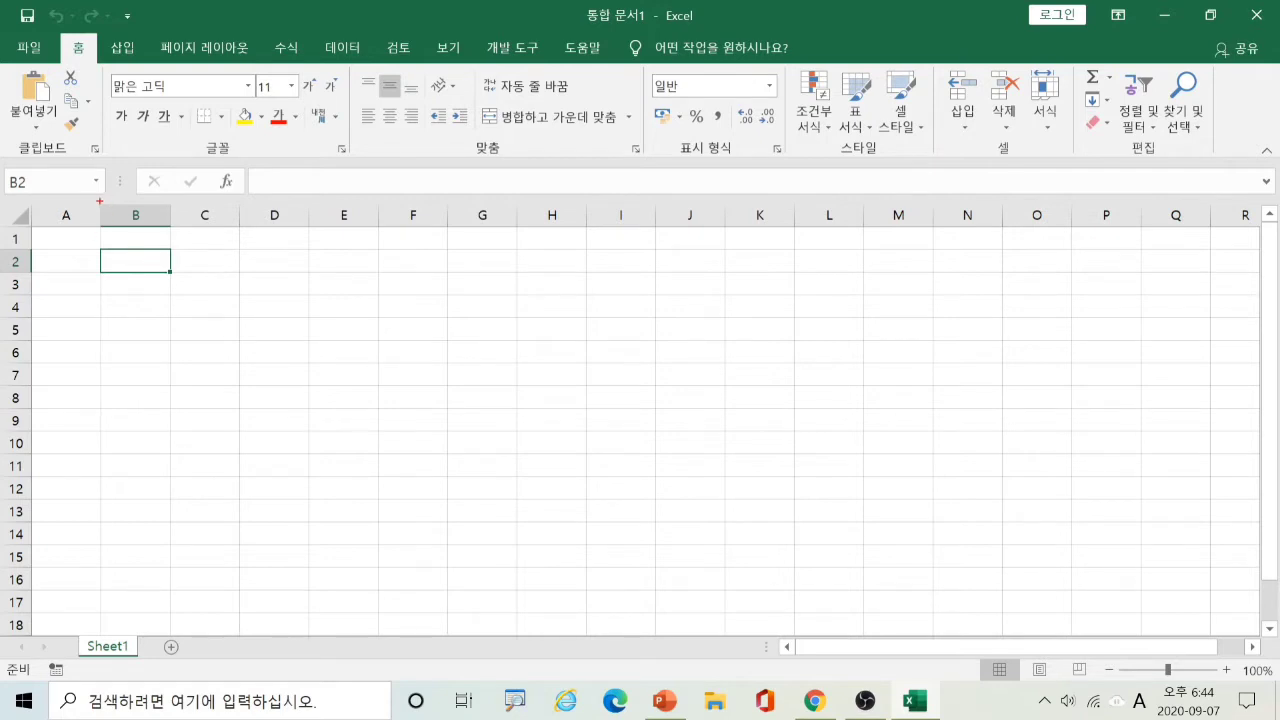
mouse_move(99, 201)
mouse_down()
mouse_move(152, 281)
mouse_move(181, 434)
mouse_up()
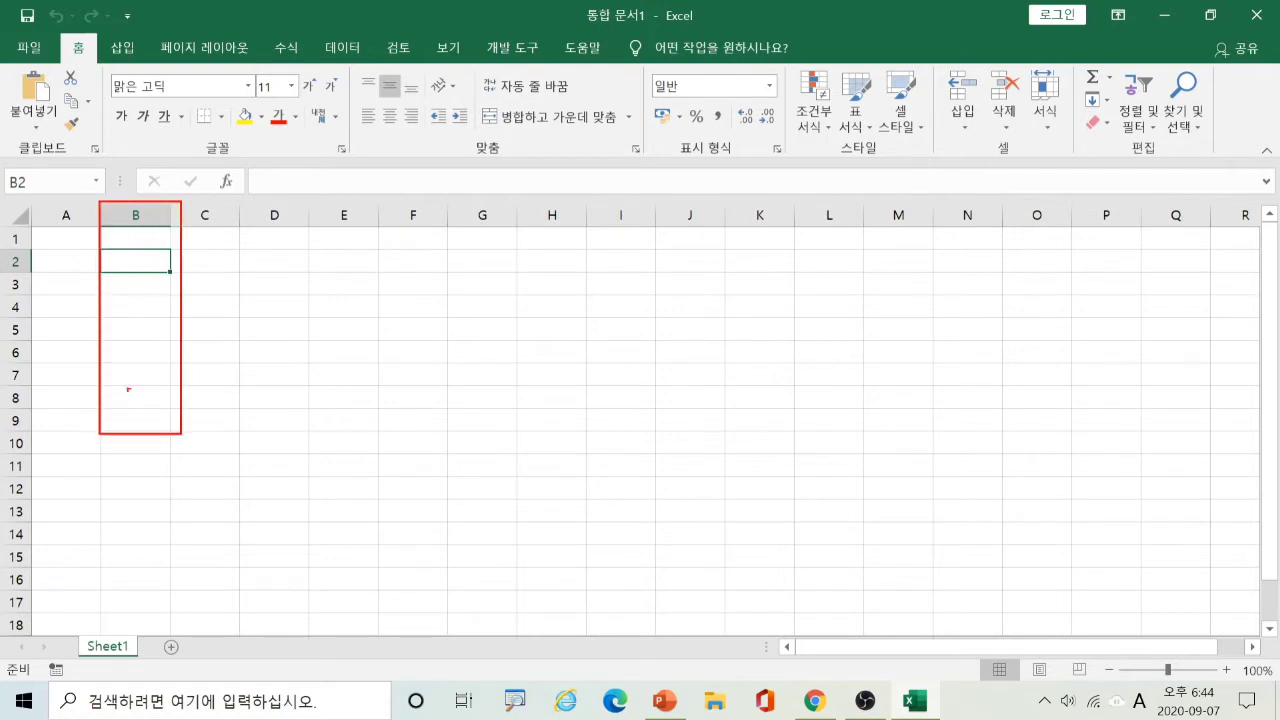
mouse_move(3, 248)
mouse_down()
mouse_move(103, 277)
mouse_move(251, 280)
mouse_up()
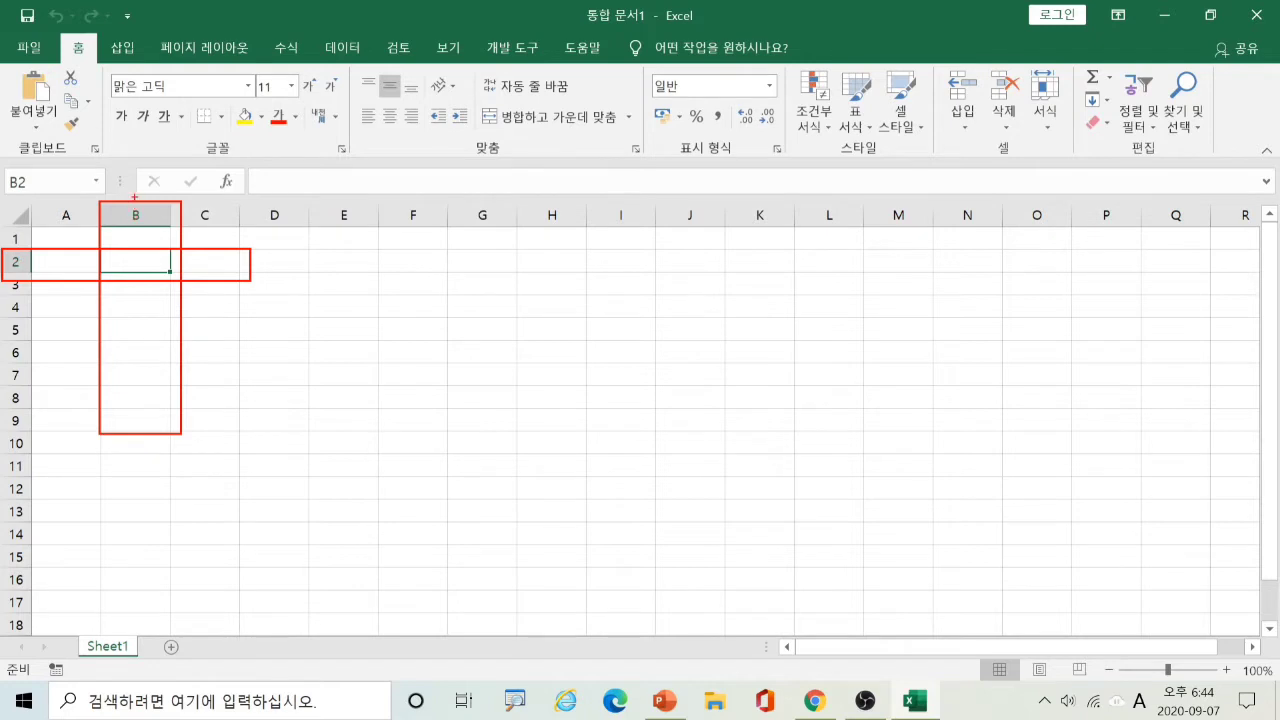
drag(134, 196, 162, 193)
mouse_move(7, 248)
mouse_down()
mouse_move(19, 262)
mouse_move(36, 234)
mouse_up()
key(Escape)
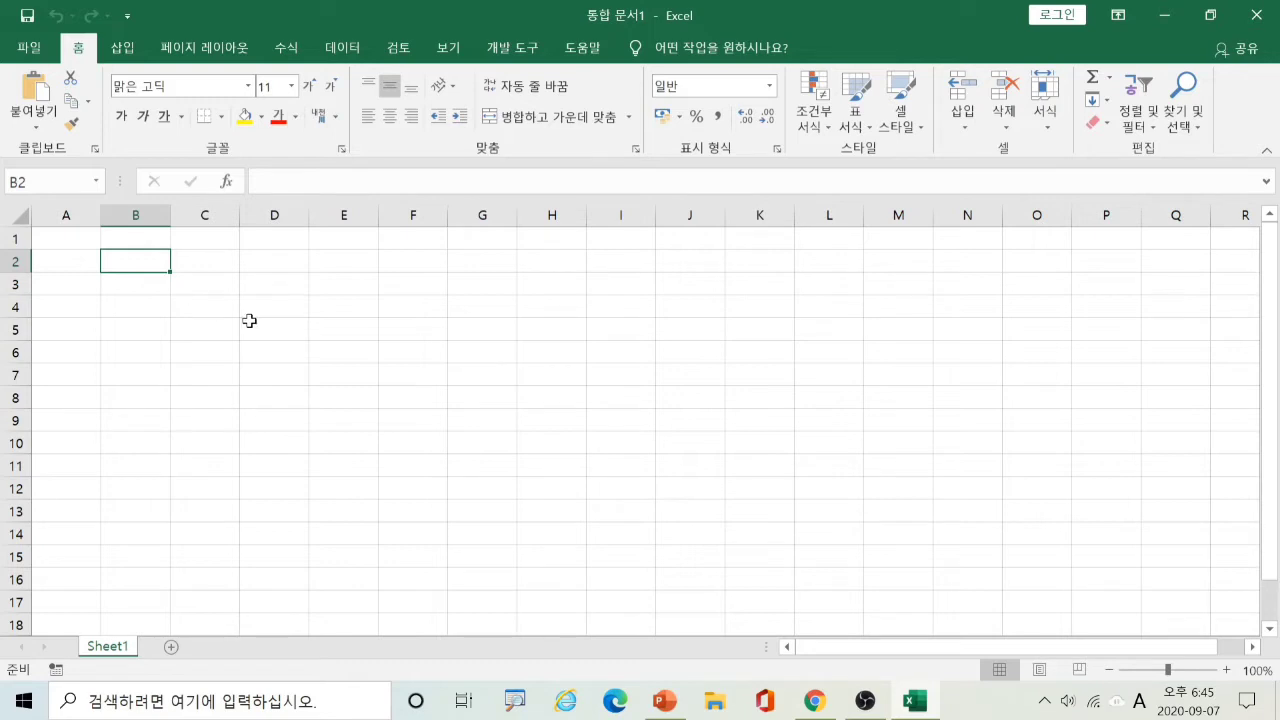
text(an)
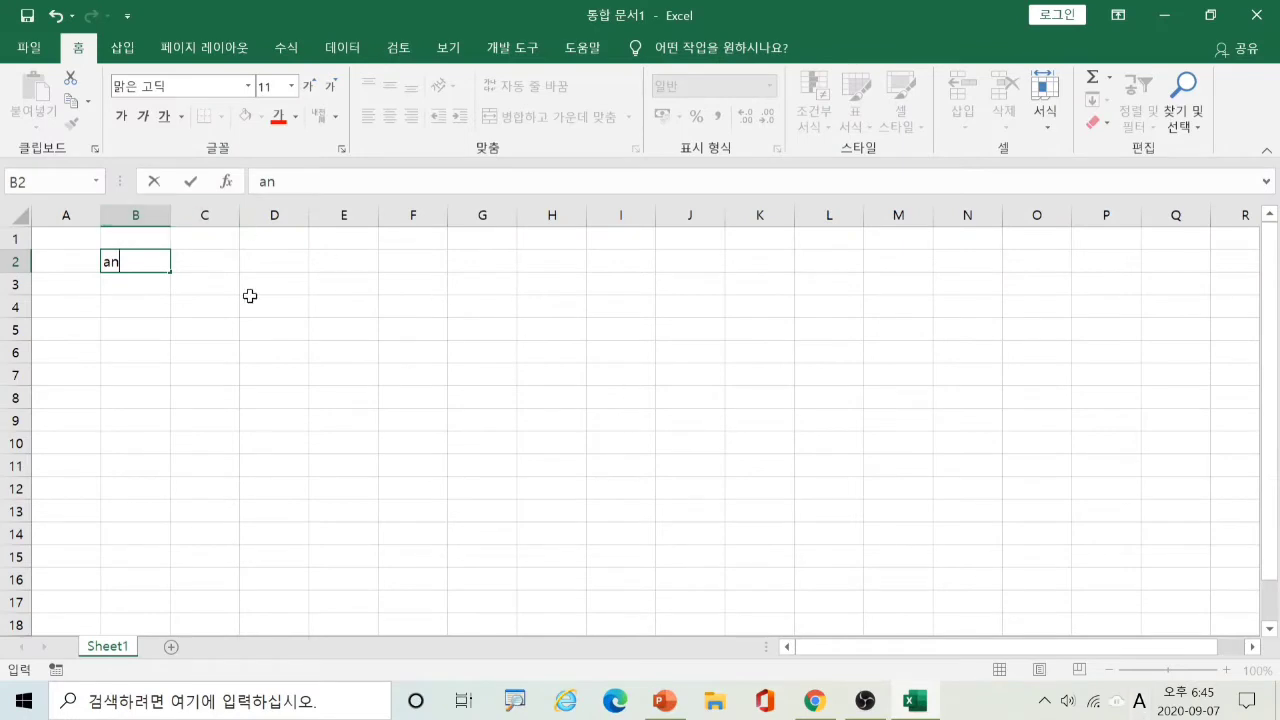
key(BackSpace)
key(BackSpace)
- Switch the input language to Korean and enter the heading 문자 in cell B2
key(Hangul)
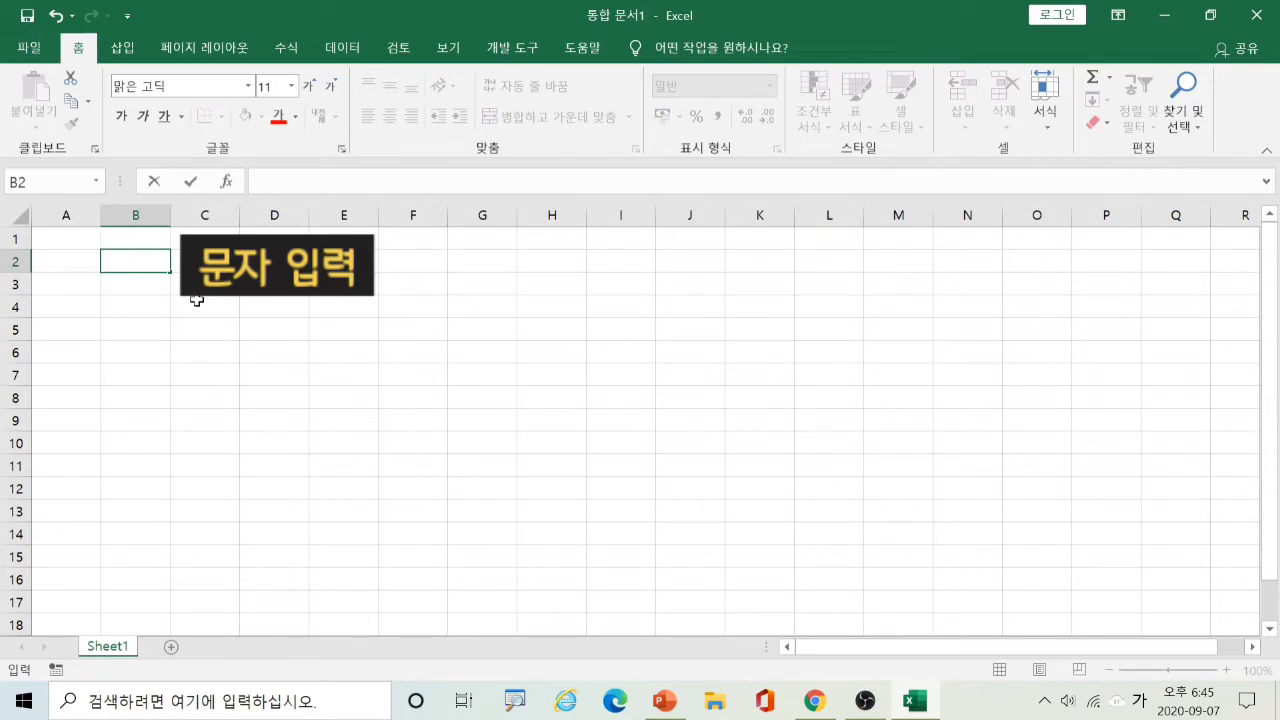
text(문자)
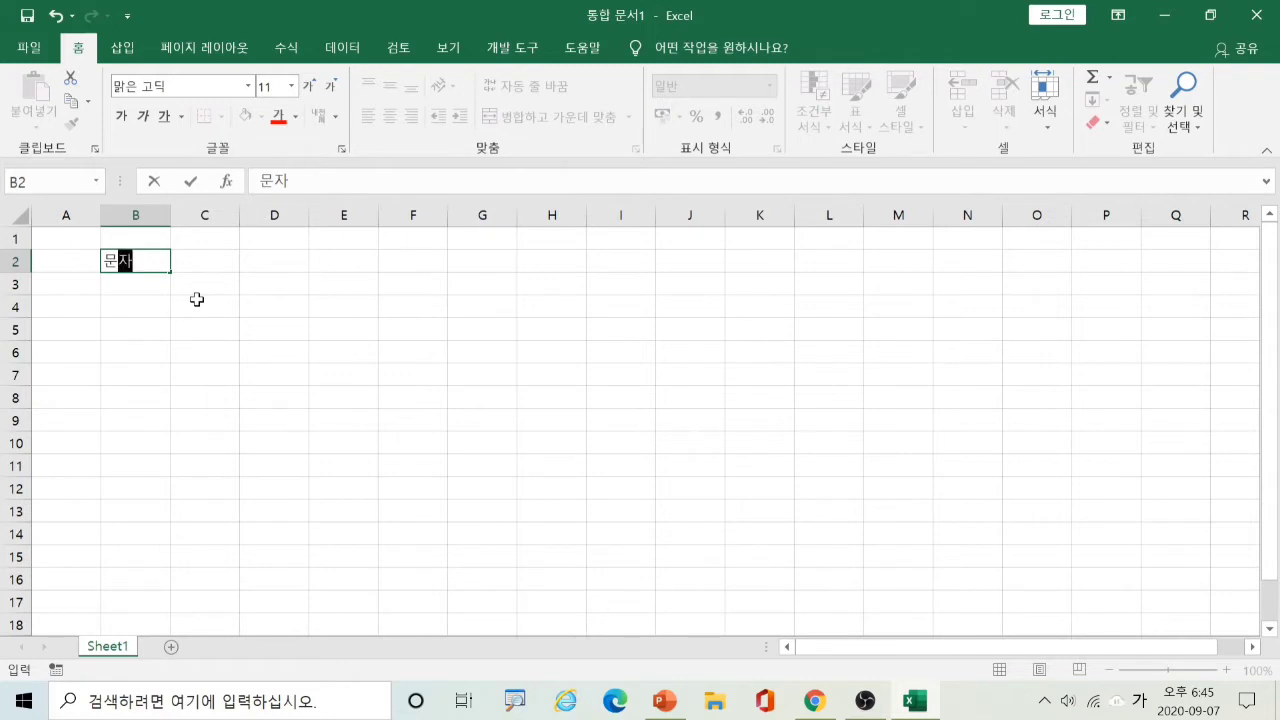
key(Return)
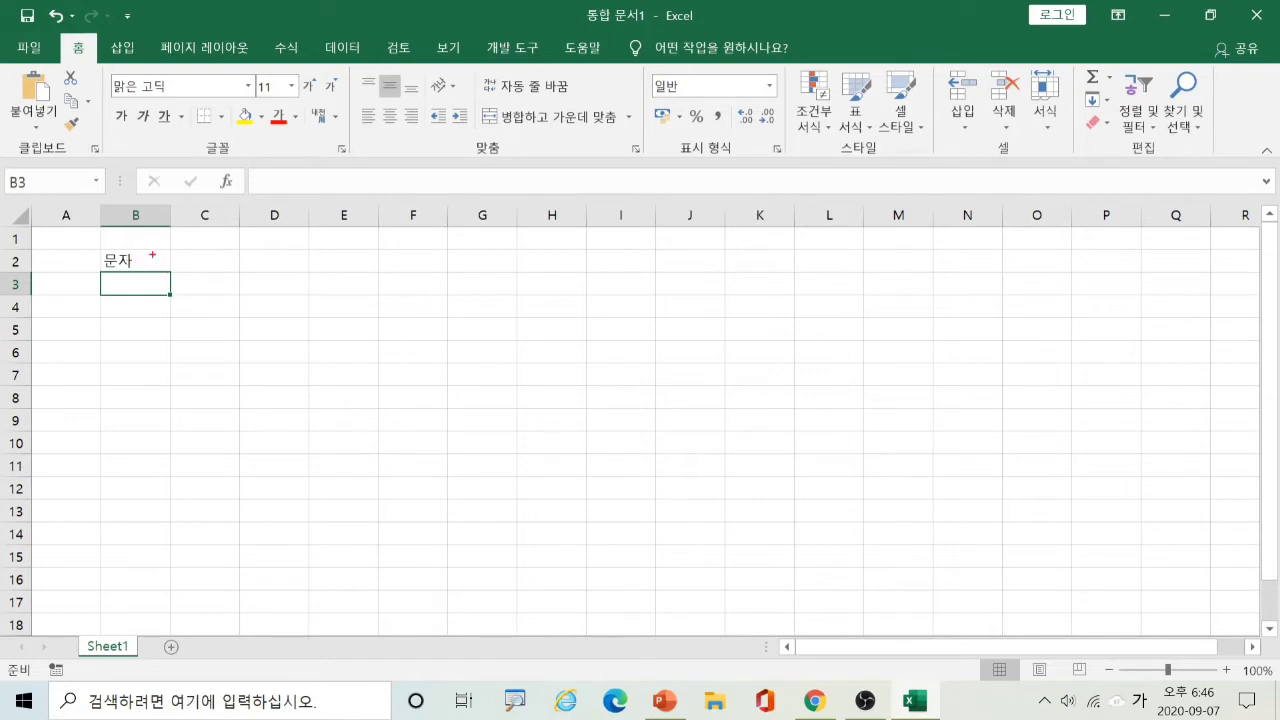
mouse_move(152, 255)
mouse_down()
mouse_move(166, 250)
mouse_move(189, 272)
mouse_move(159, 296)
mouse_move(169, 308)
mouse_up()
mouse_move(66, 240)
mouse_down()
mouse_move(70, 287)
mouse_move(79, 272)
mouse_up()
key(Escape)
- Enter 엑셀 in cell B3 and 파워포인트 in cell B4
text(엑)
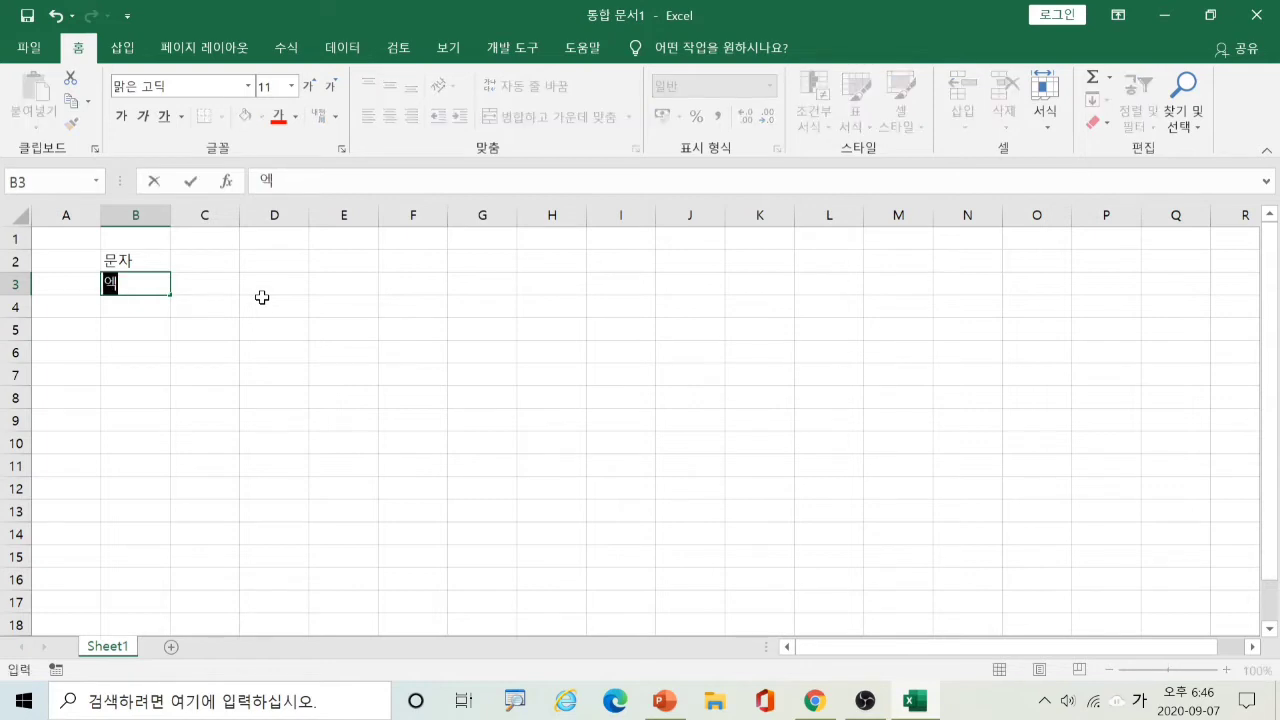
text(세ㄹ)
key(Return)
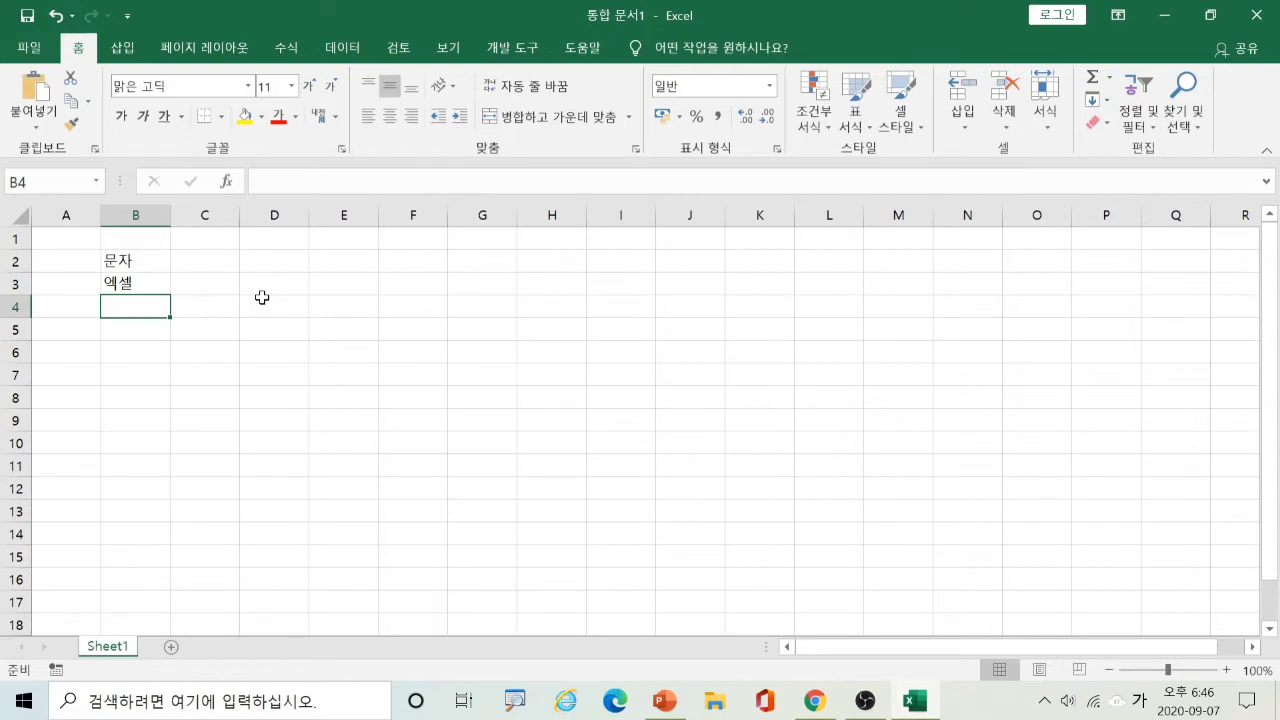
text(파워포)
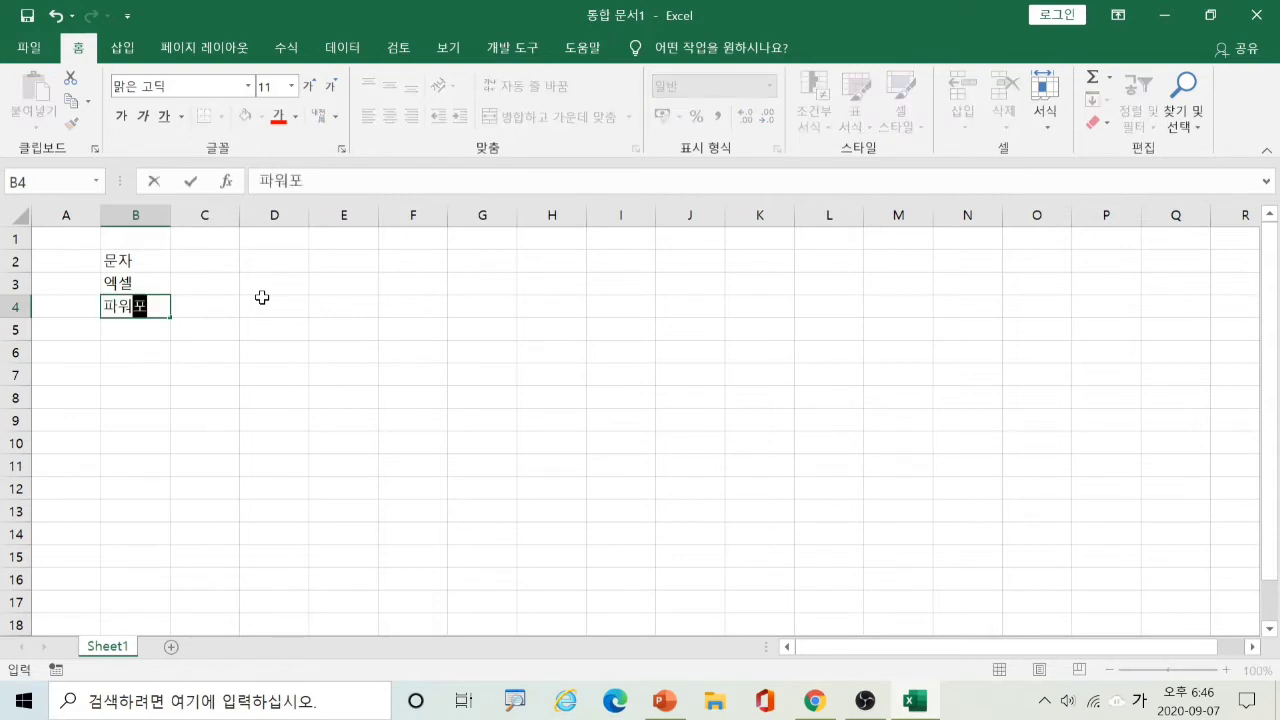
text(인트)
key(Return)
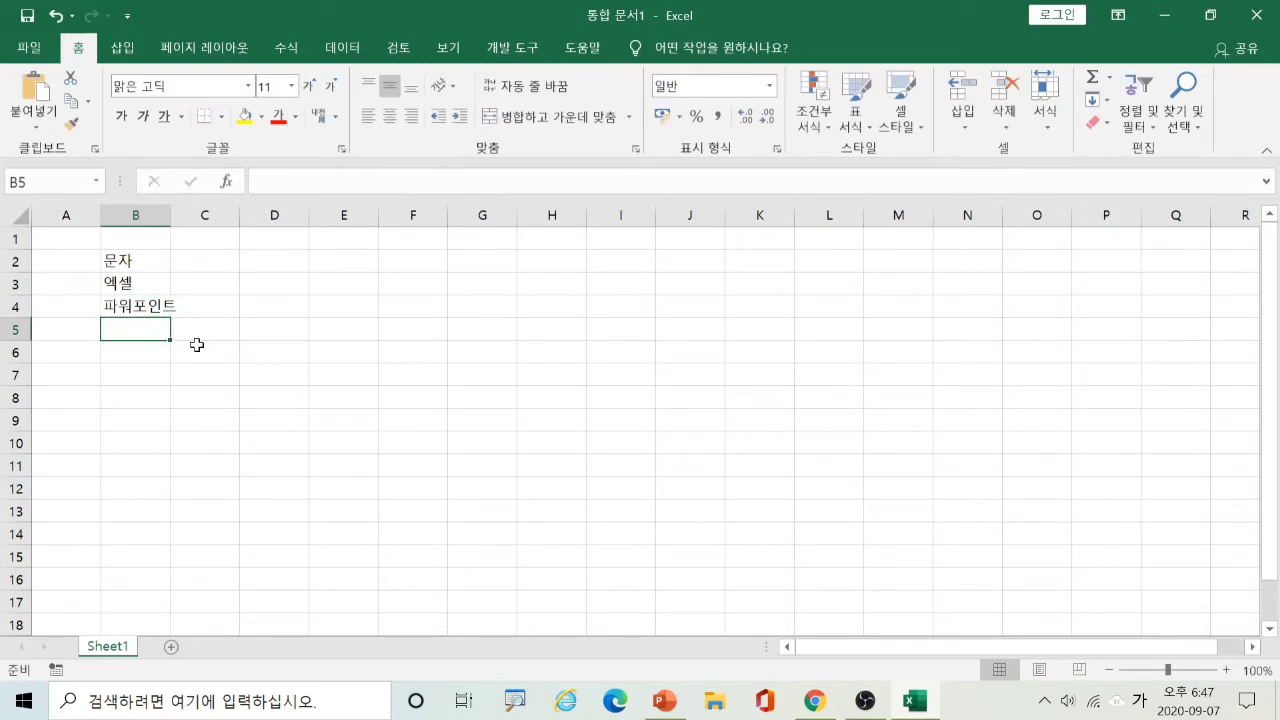
- Check which cell holds the text 파워포인트 by comparing B4 with C4, and review the entries in B2 to B4
click(153, 307)
click(189, 306)
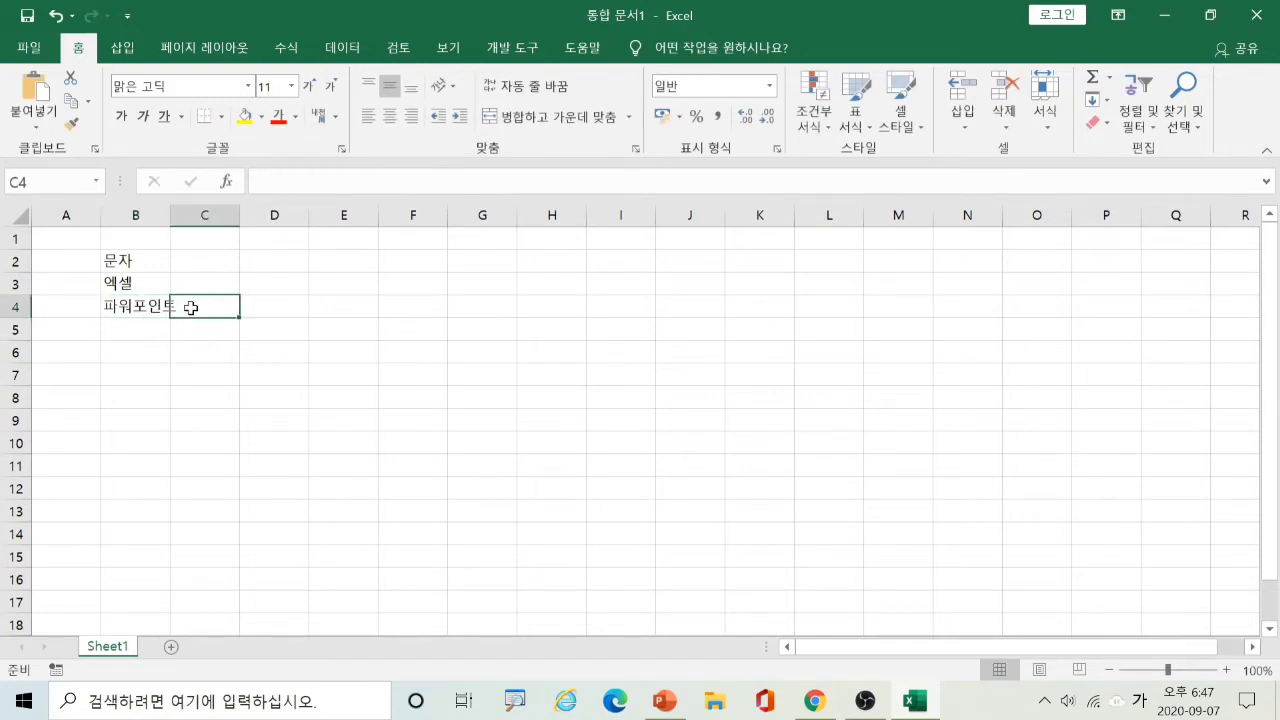
click(150, 304)
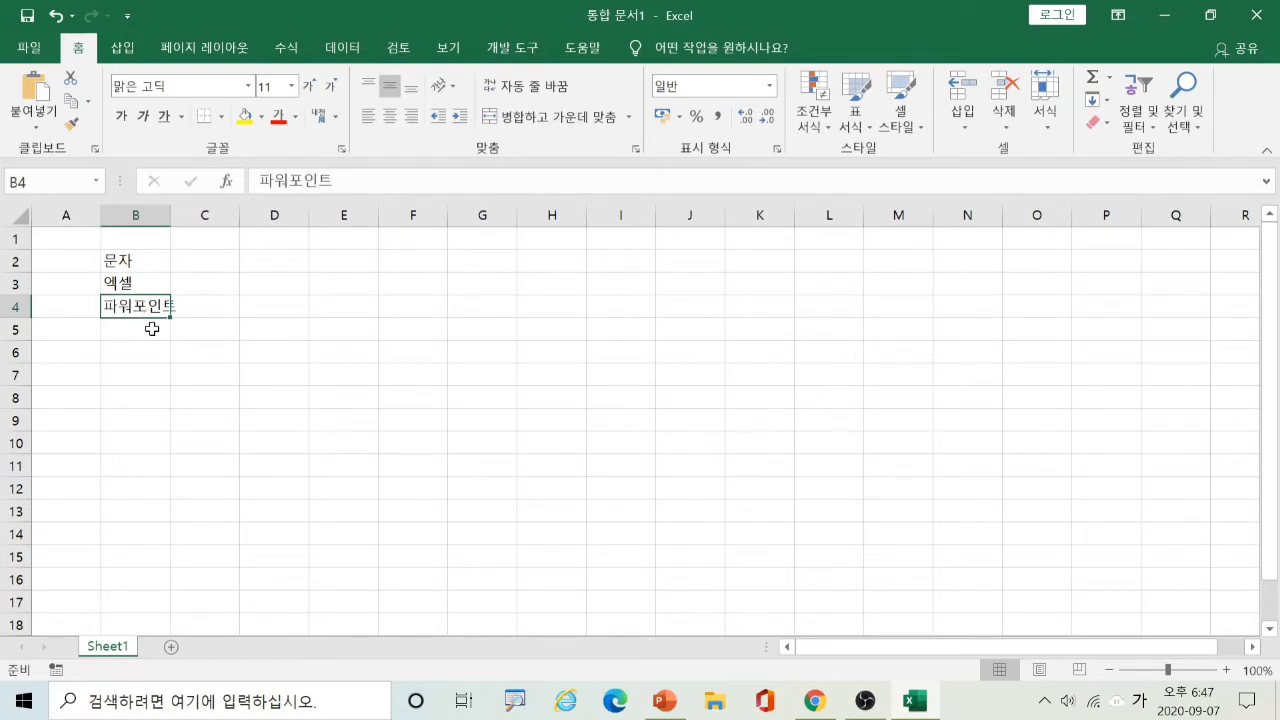
click(151, 328)
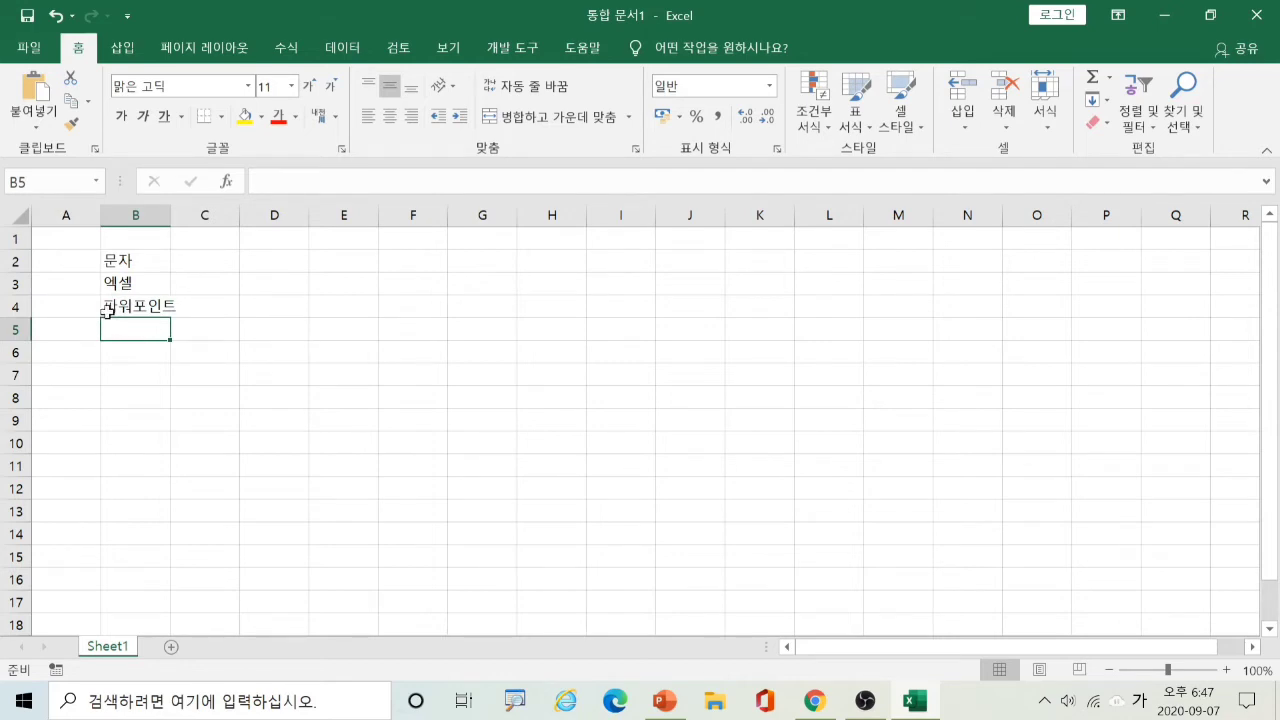
click(127, 265)
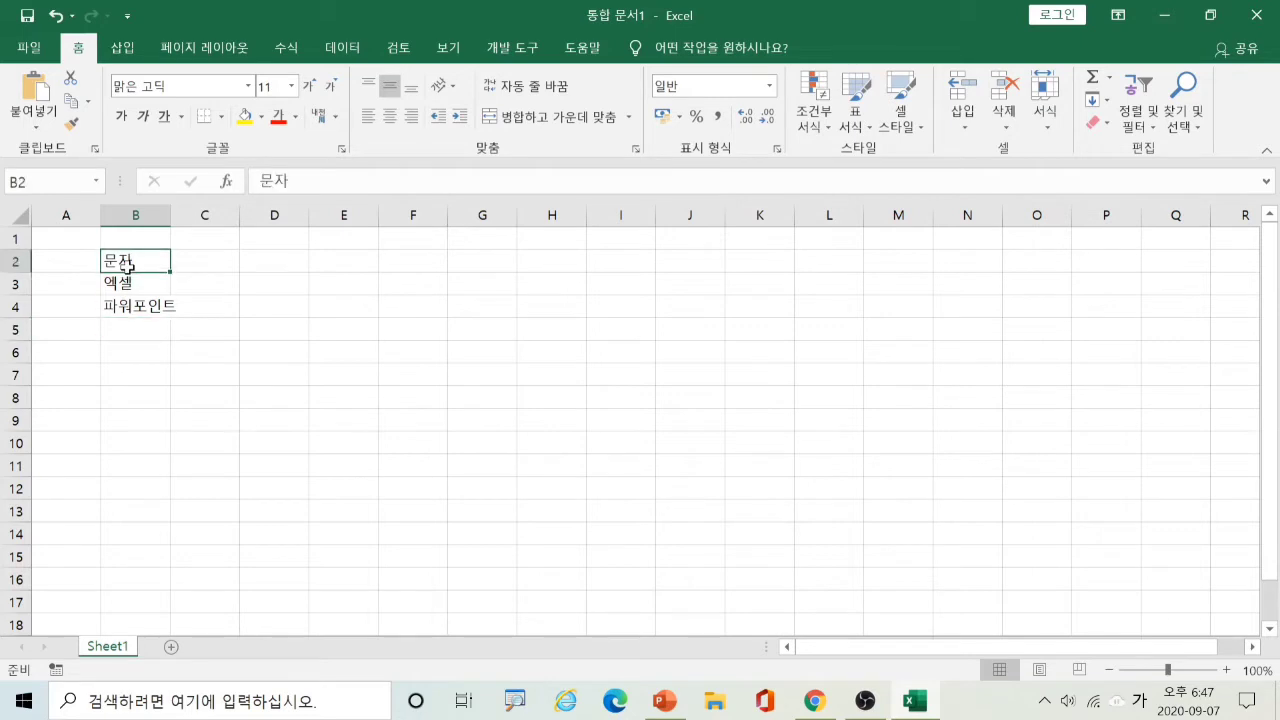
click(126, 283)
click(127, 304)
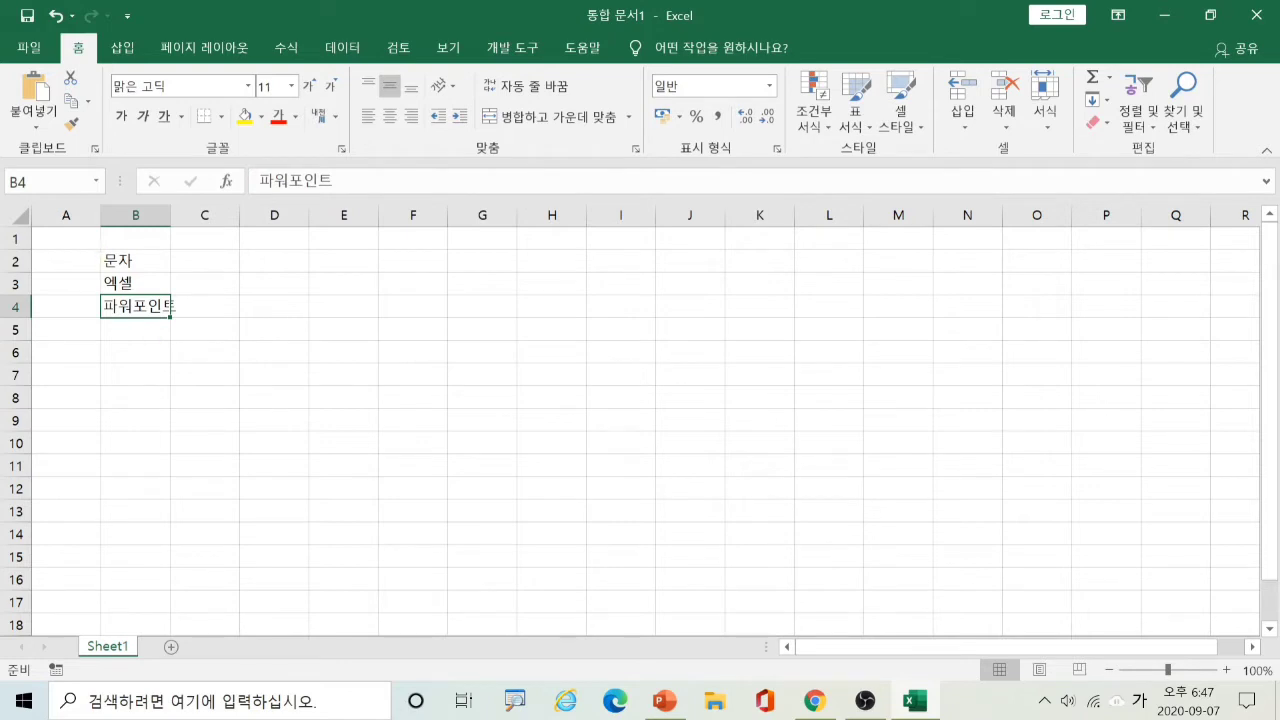
drag(101, 250, 100, 332)
mouse_move(297, 289)
mouse_down()
mouse_move(212, 249)
mouse_move(163, 268)
mouse_move(176, 274)
mouse_up()
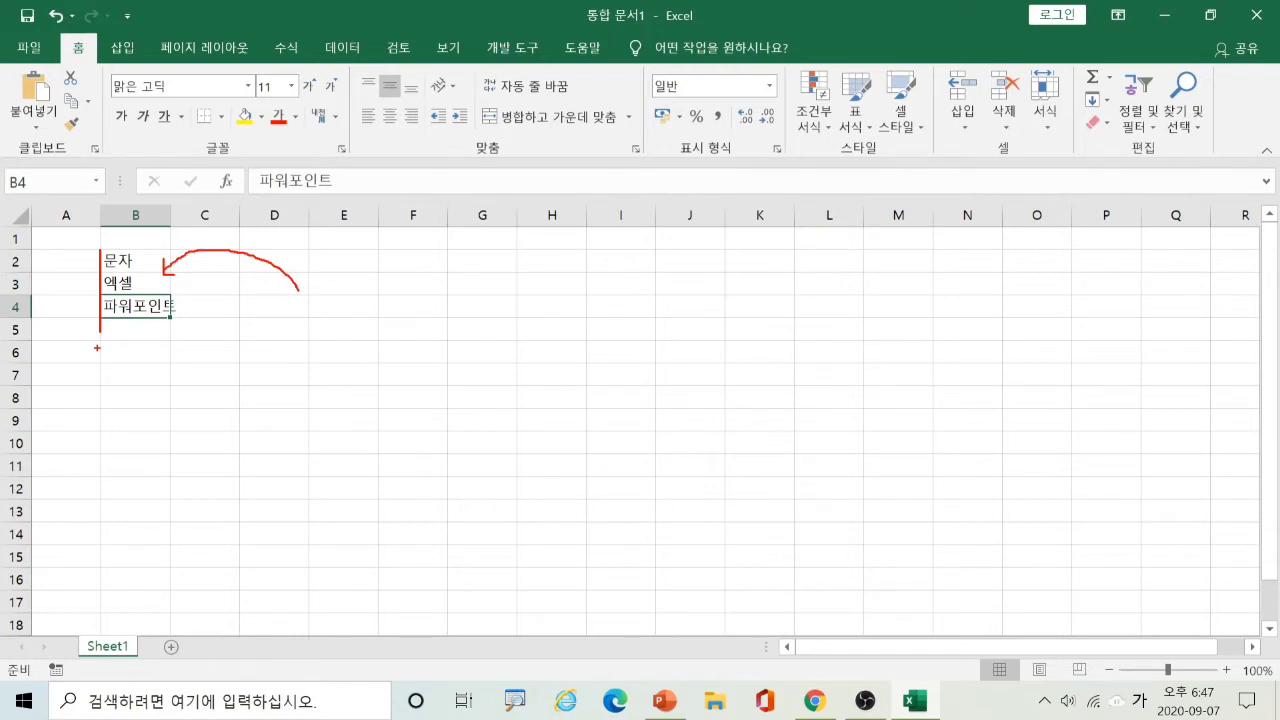
key(Escape)
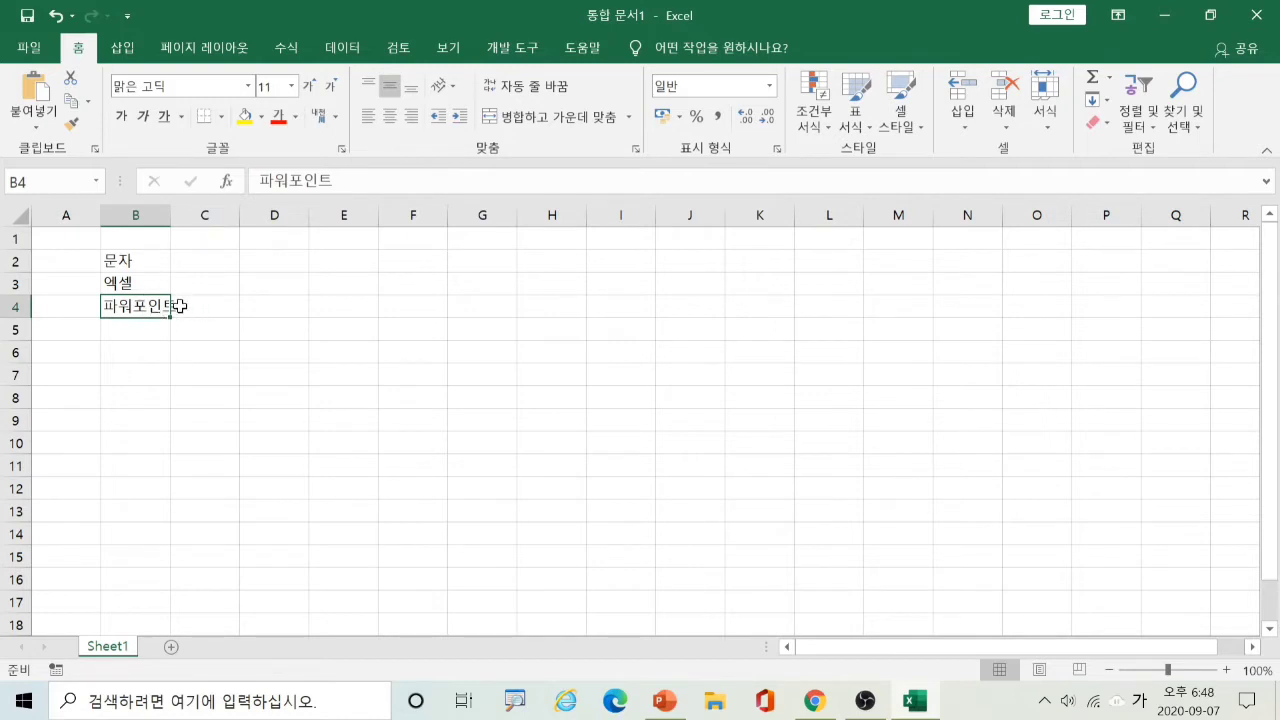
- Enter the heading 숫자 in cell D2 and the numbers 0, 9 and 999 in cells D3 to D5
click(286, 260)
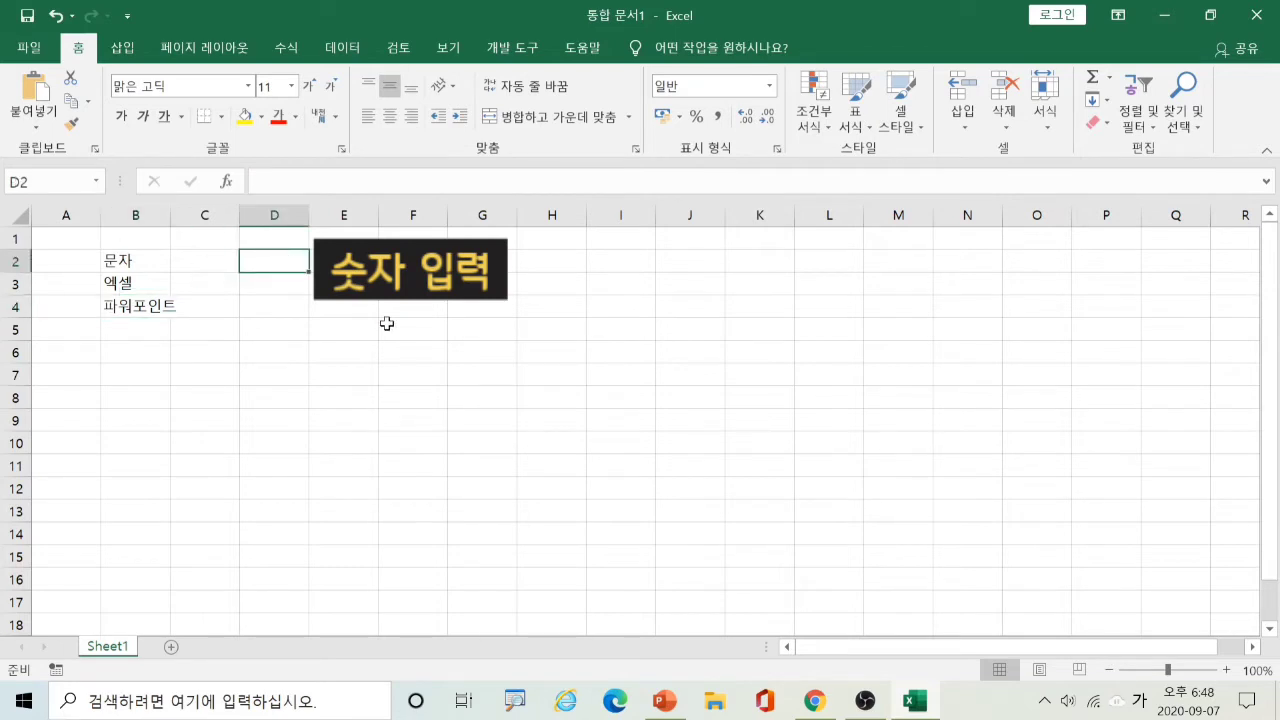
text(숫자)
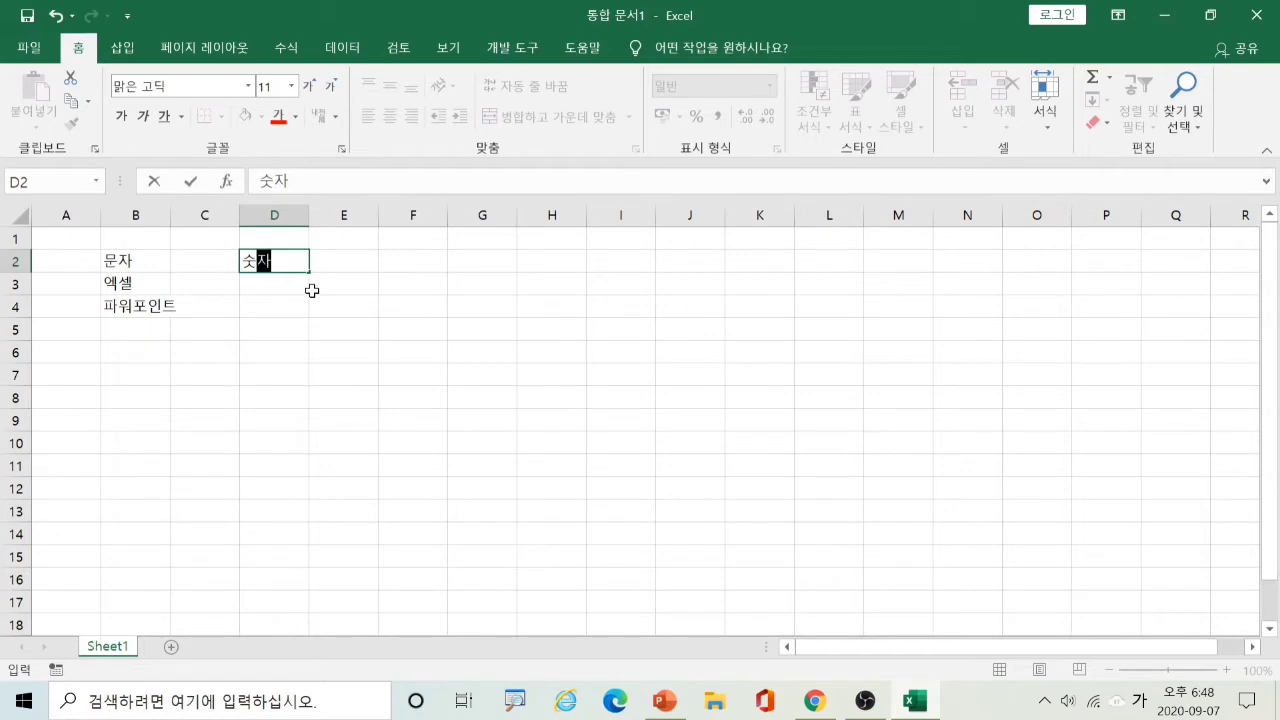
key(Return)
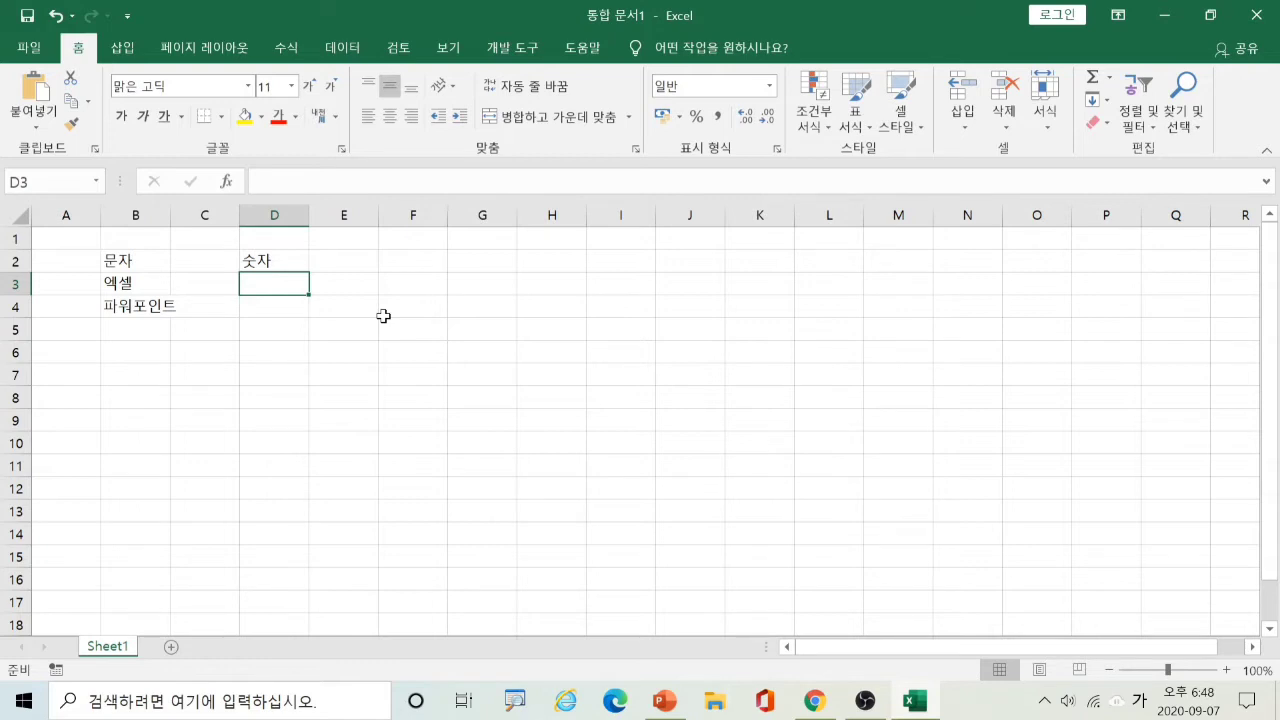
text(0)
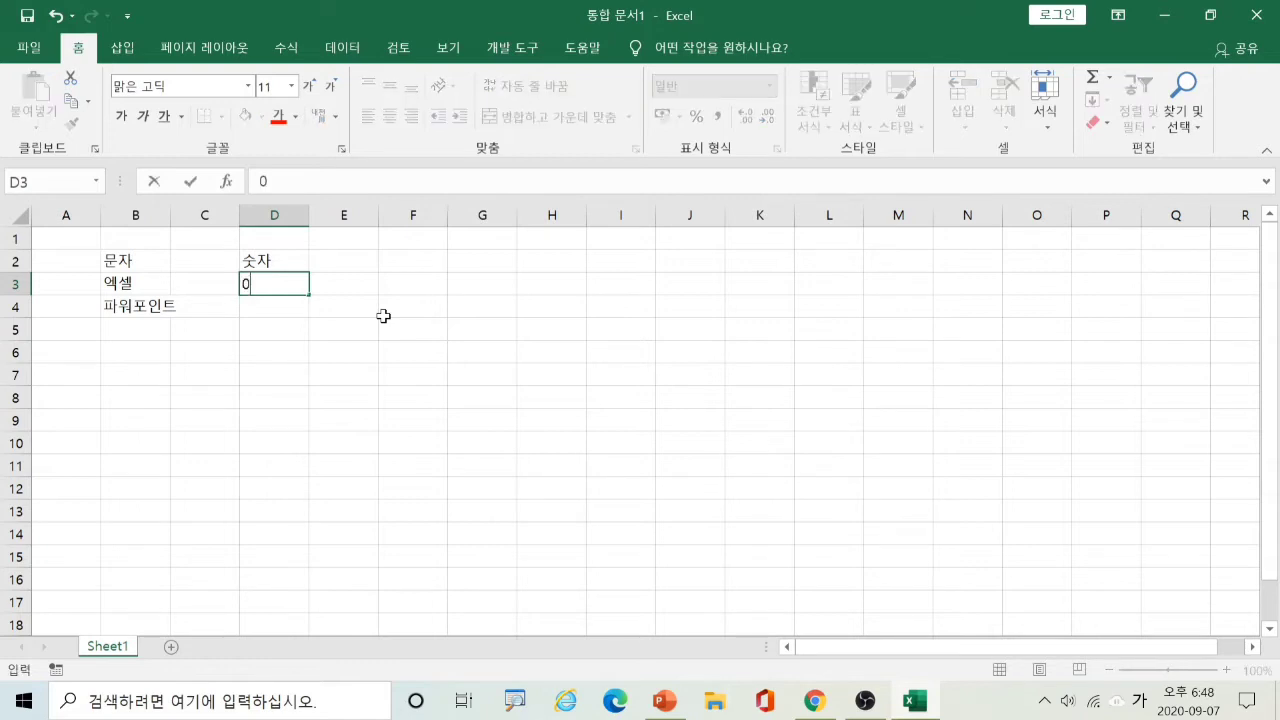
key(Return)
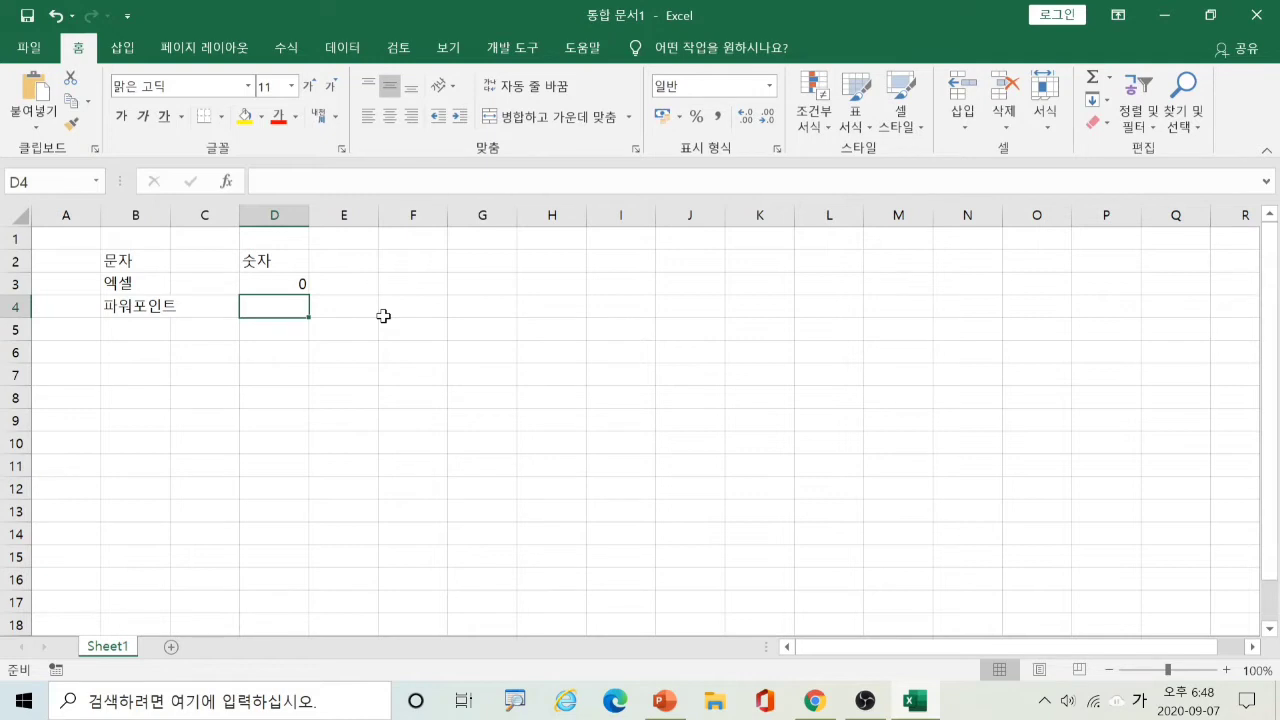
text(9)
key(Return)
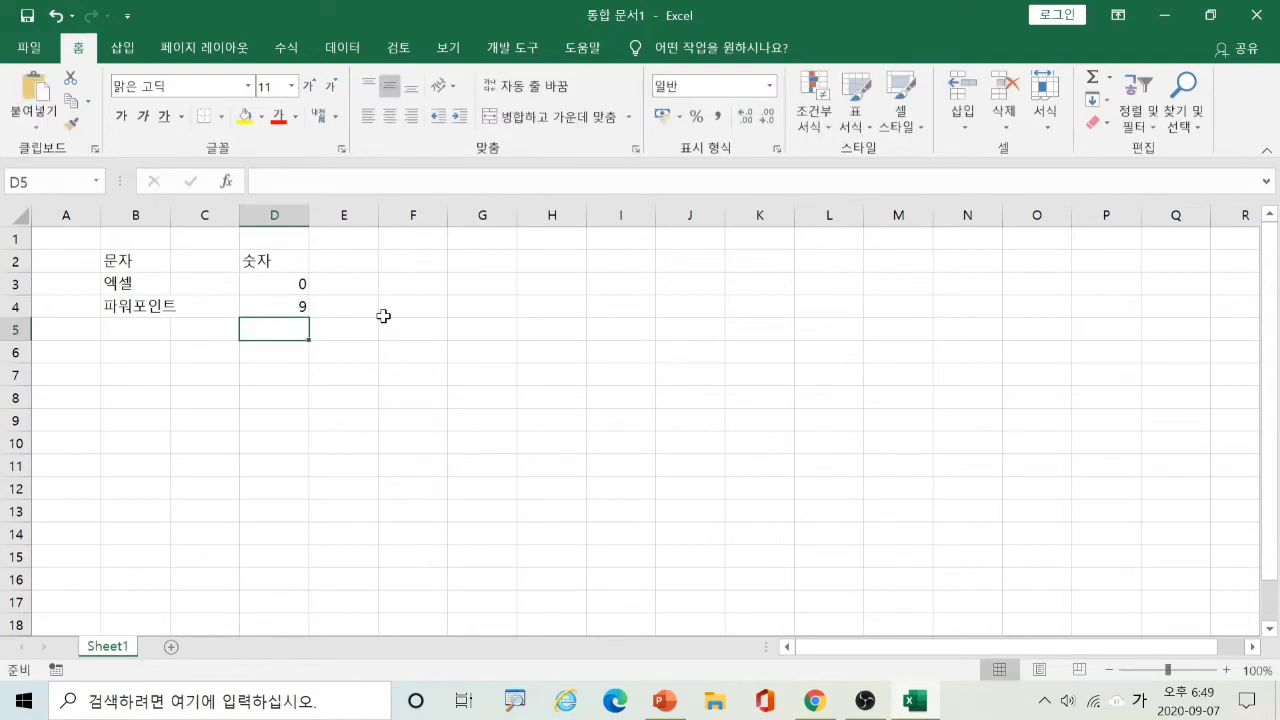
text(999)
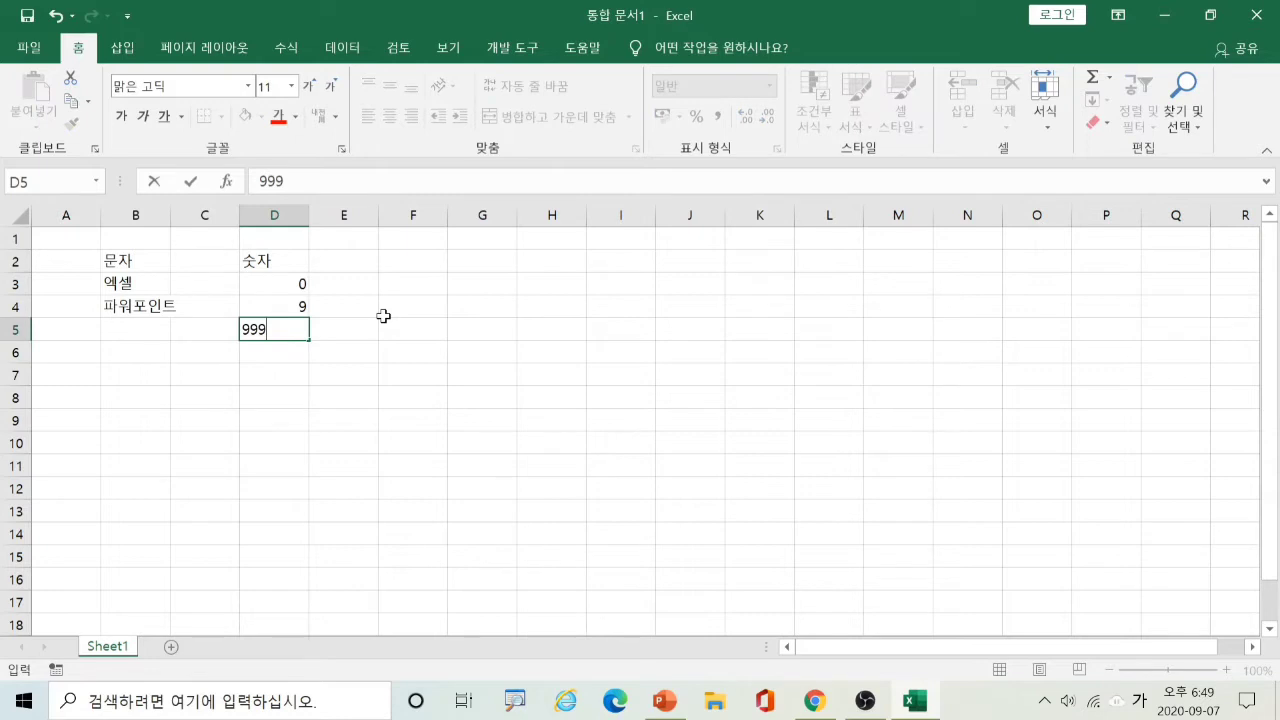
key(Return)
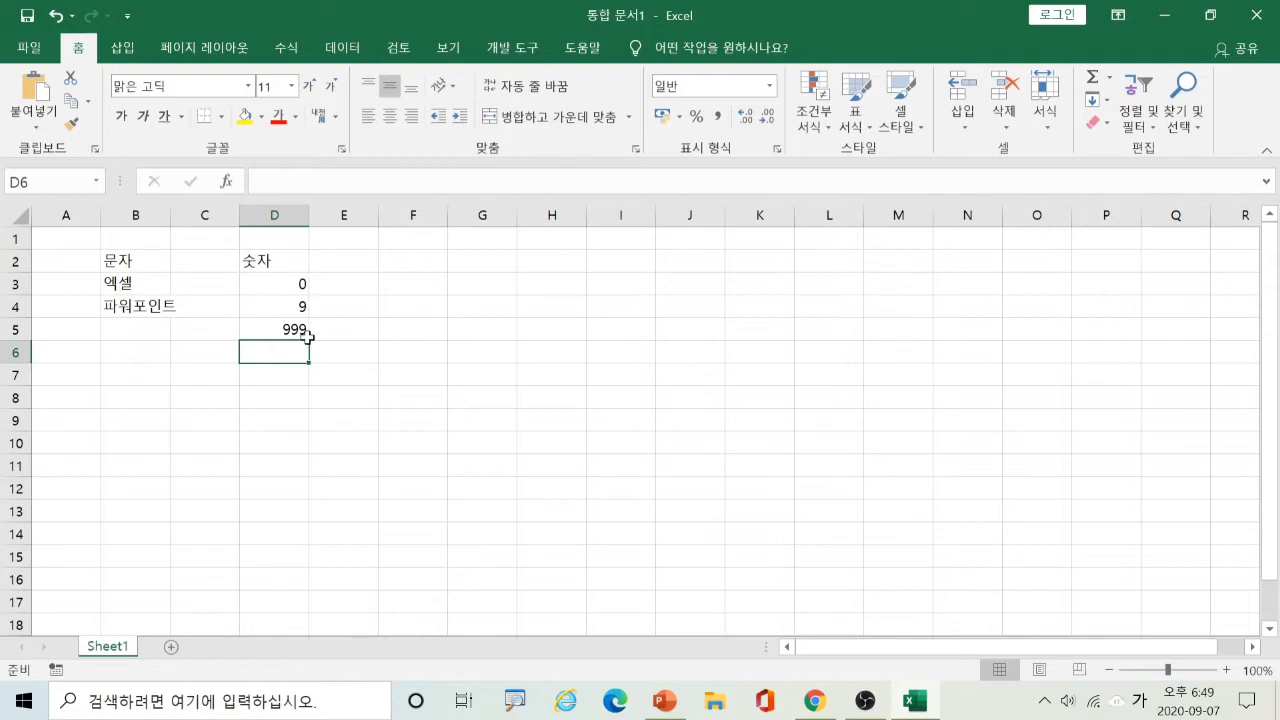
- Enter the heading 날짜 in cell F2
click(111, 260)
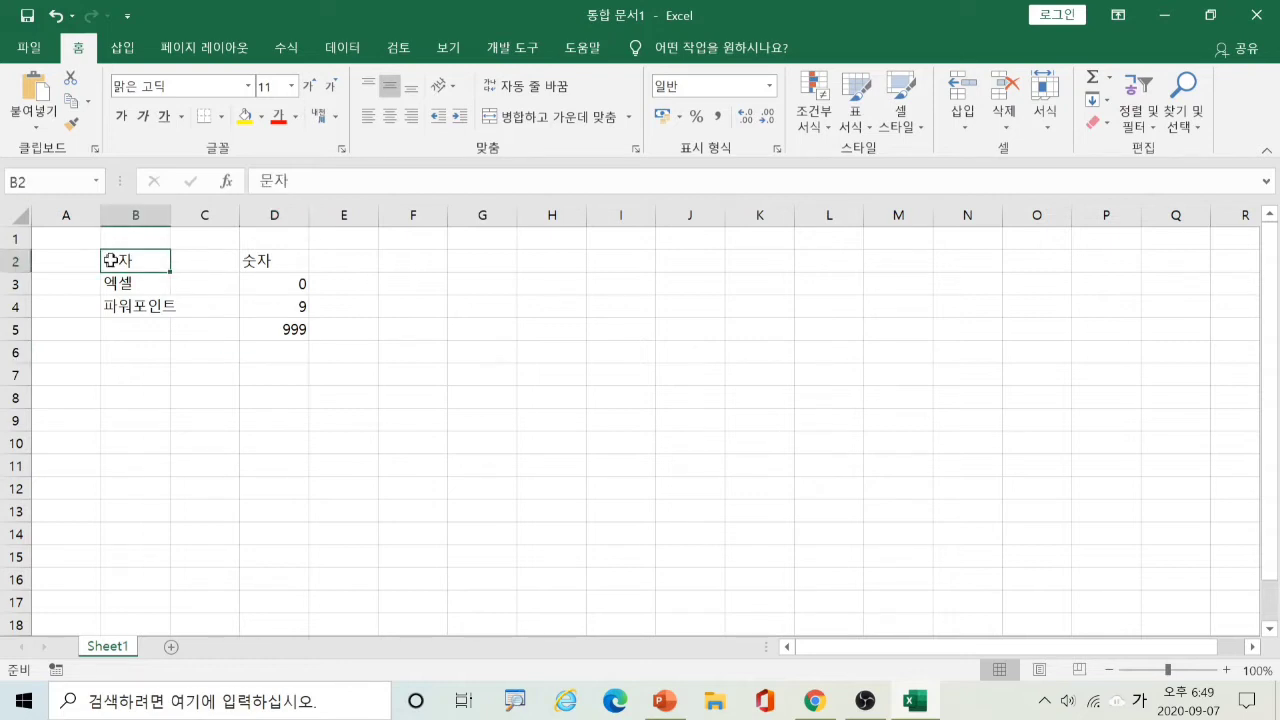
click(277, 263)
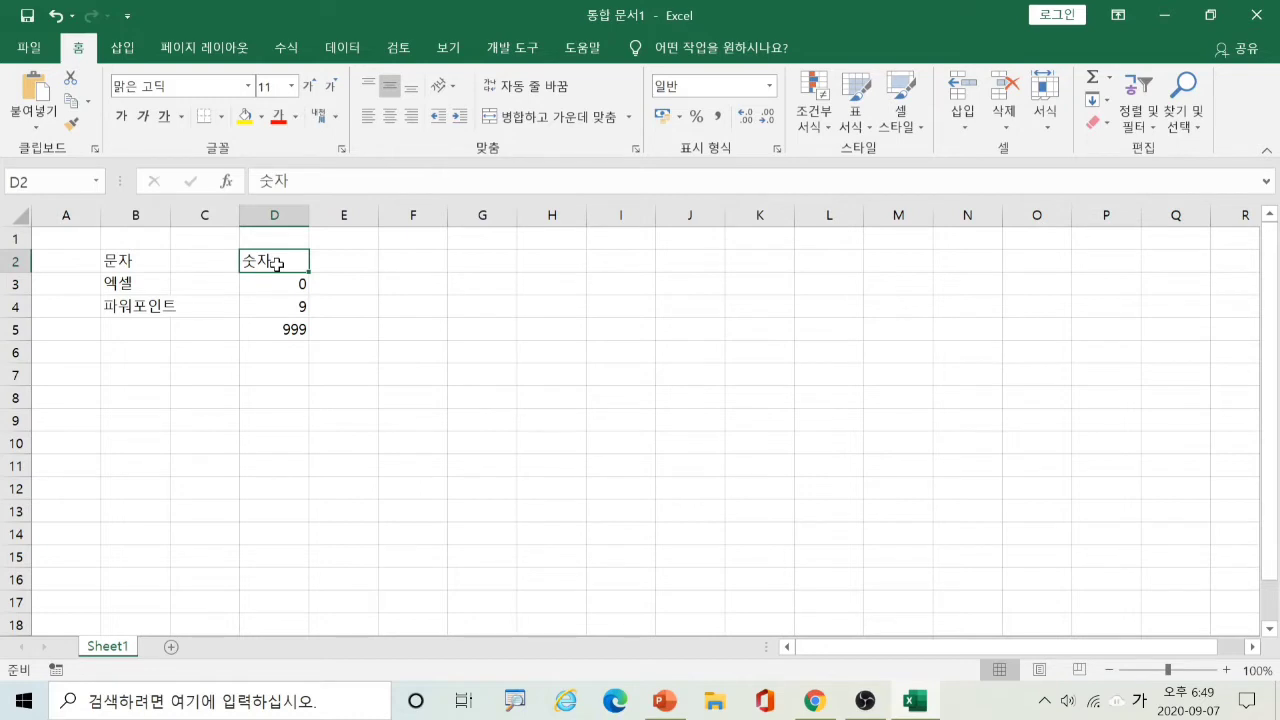
click(427, 258)
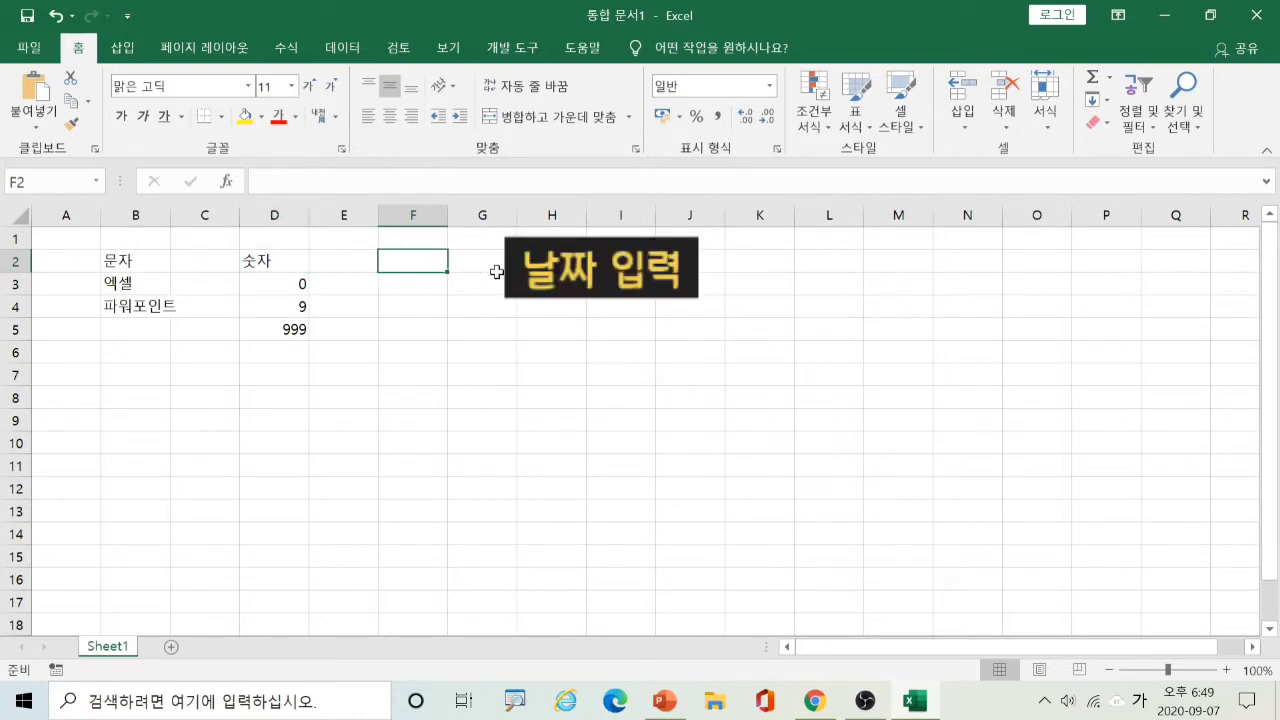
text(날짜)
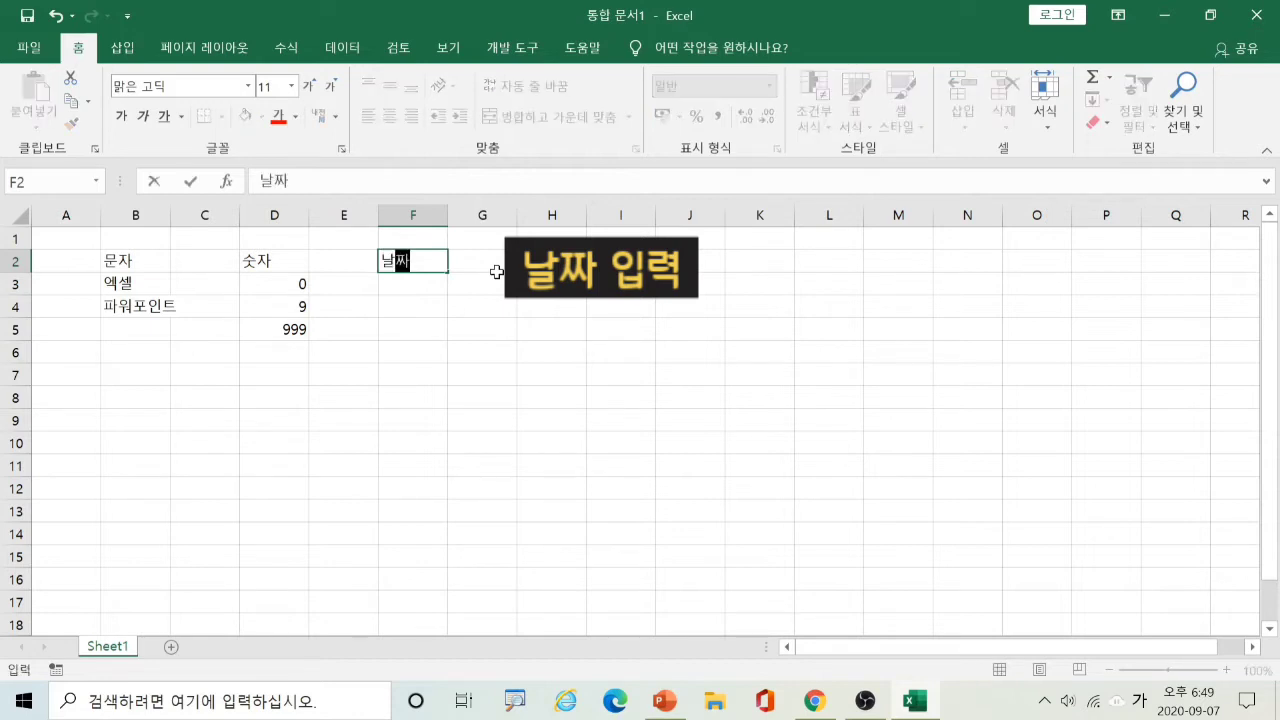
key(Return)
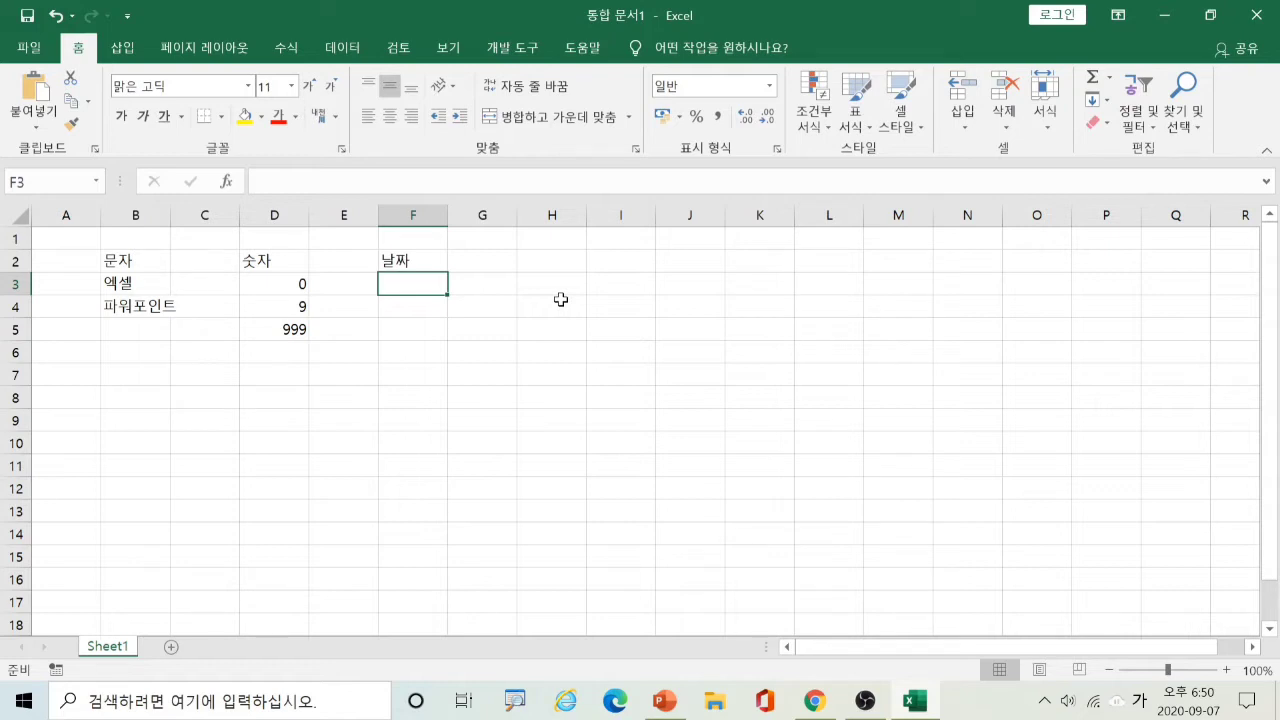
- Enter the date as the Korean text 9월 5일 in cell F3
text(9)
text(으ㅏ)
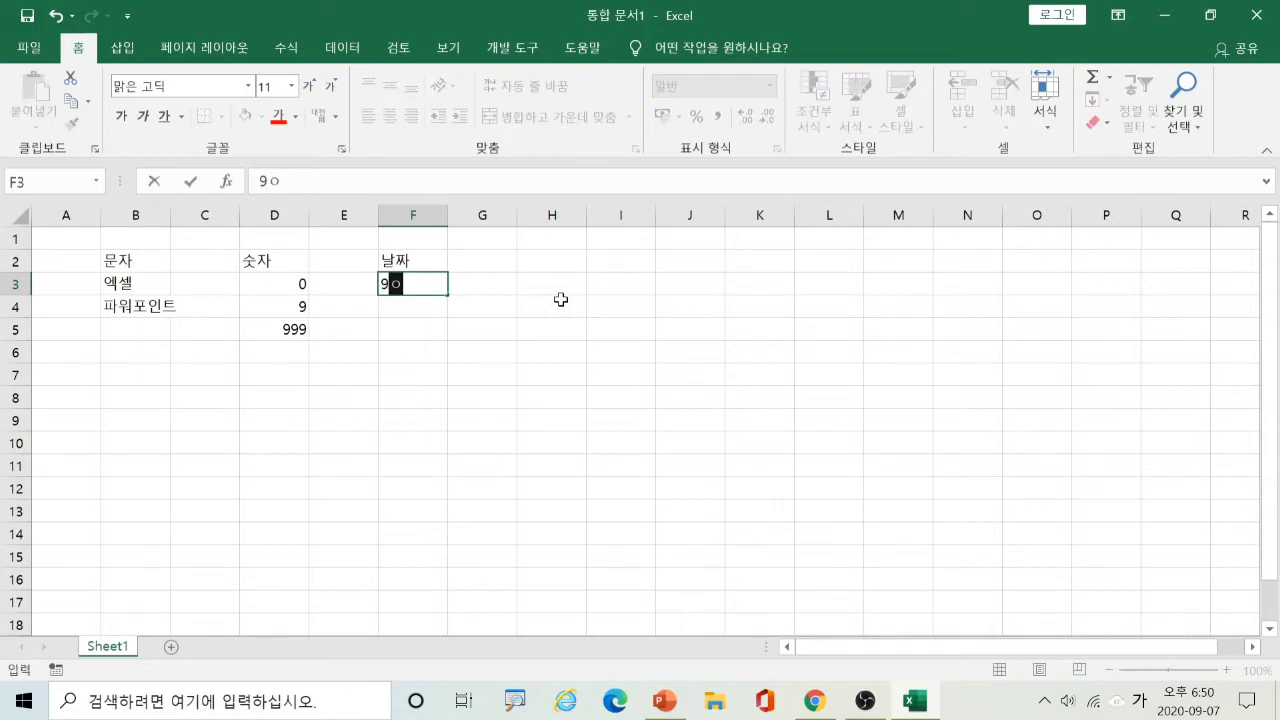
key(BackSpace)
key(BackSpace)
text(ㅇㅝㄹ 5ㅇㅣㄹ)
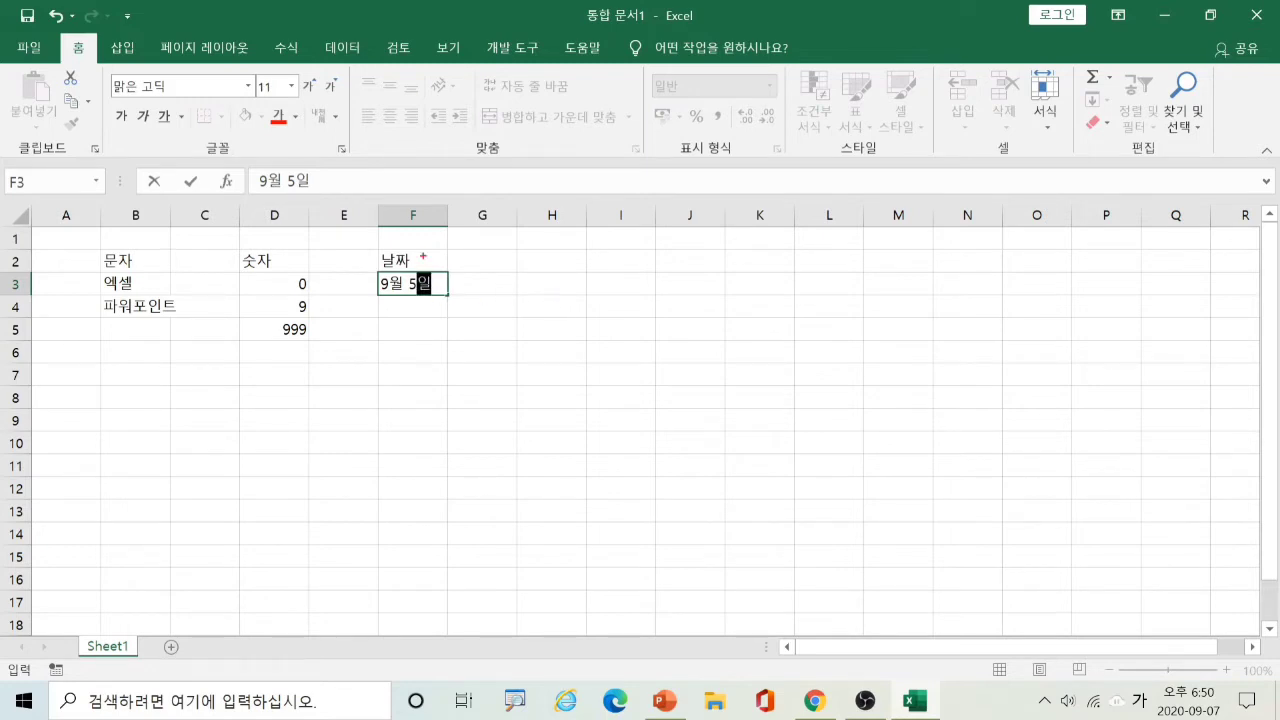
drag(428, 247, 384, 318)
drag(372, 244, 440, 323)
drag(415, 298, 441, 300)
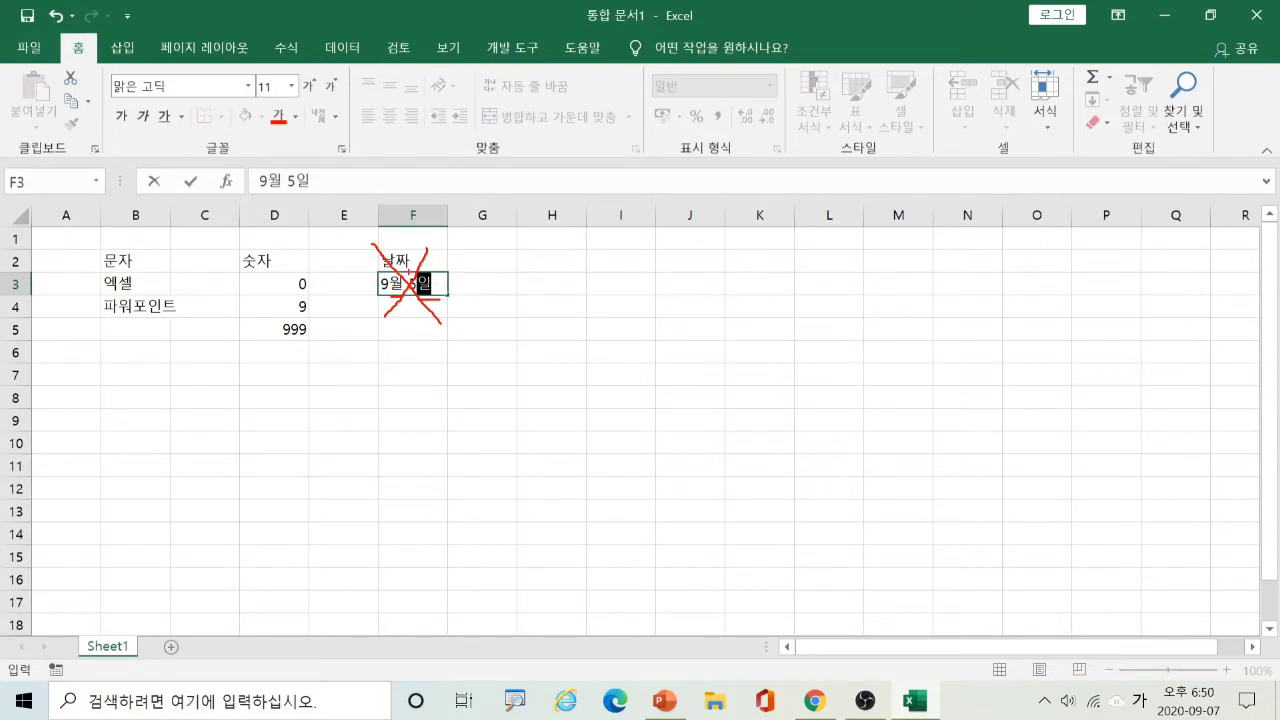
mouse_move(378, 285)
mouse_down()
mouse_move(316, 299)
mouse_move(168, 246)
mouse_move(176, 265)
mouse_up()
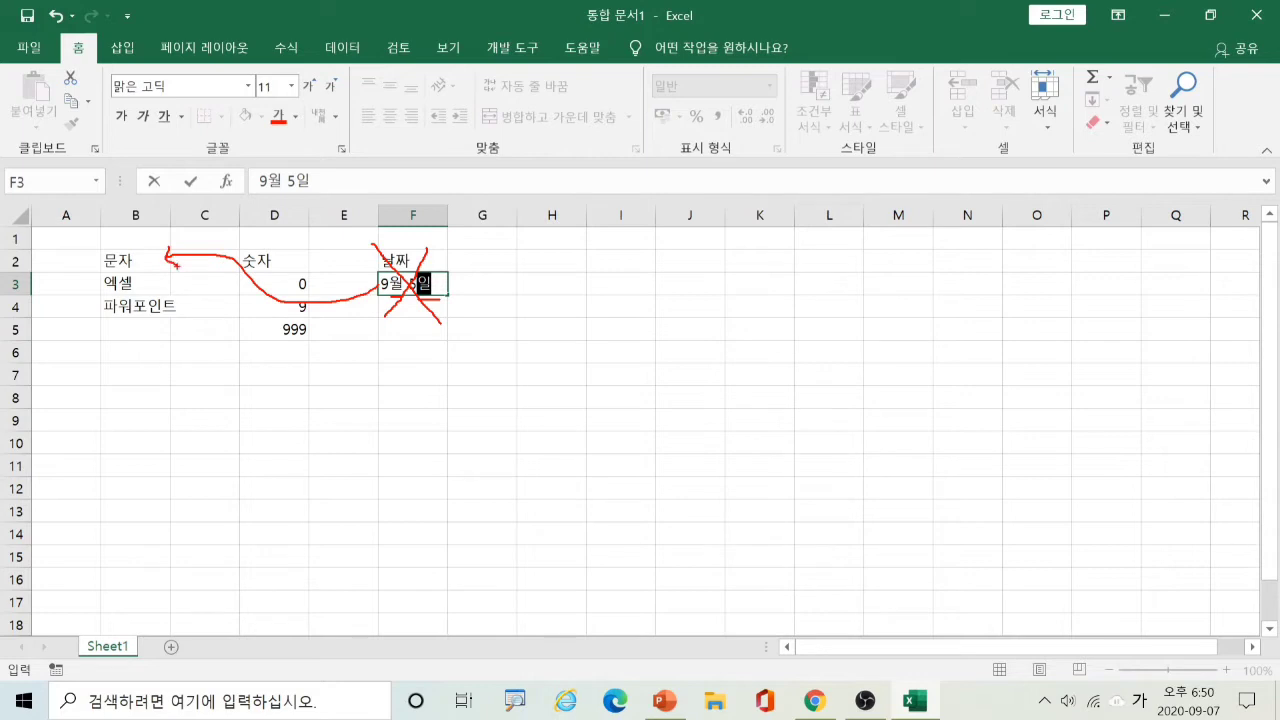
key(Escape)
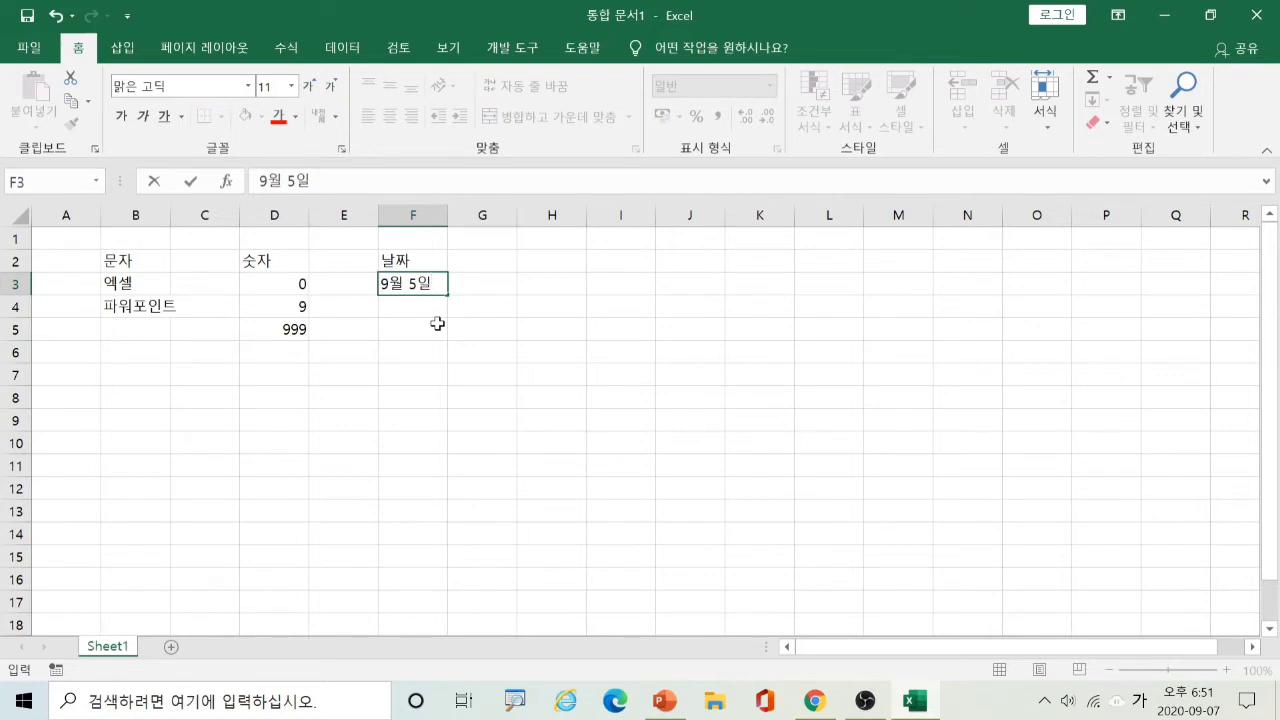
key(Return)
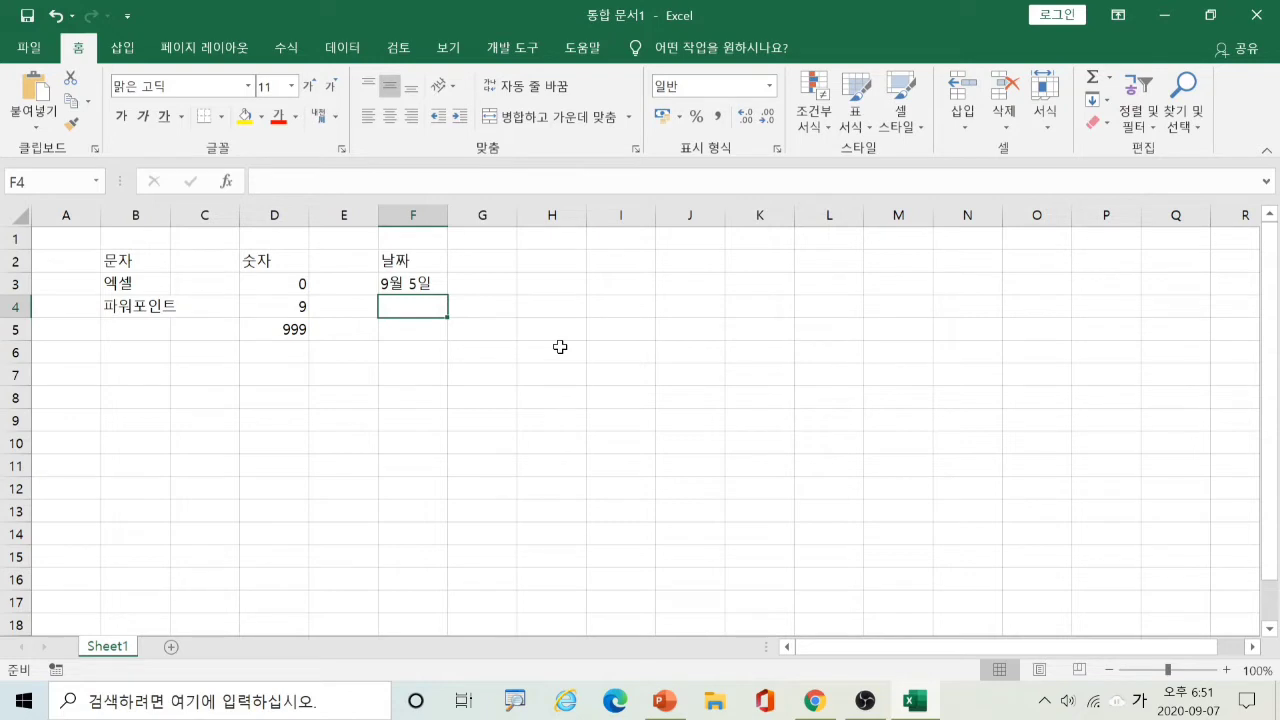
- Enter the date as 9/5 in cell F4 and as 9-5 in cell F5
text(9)
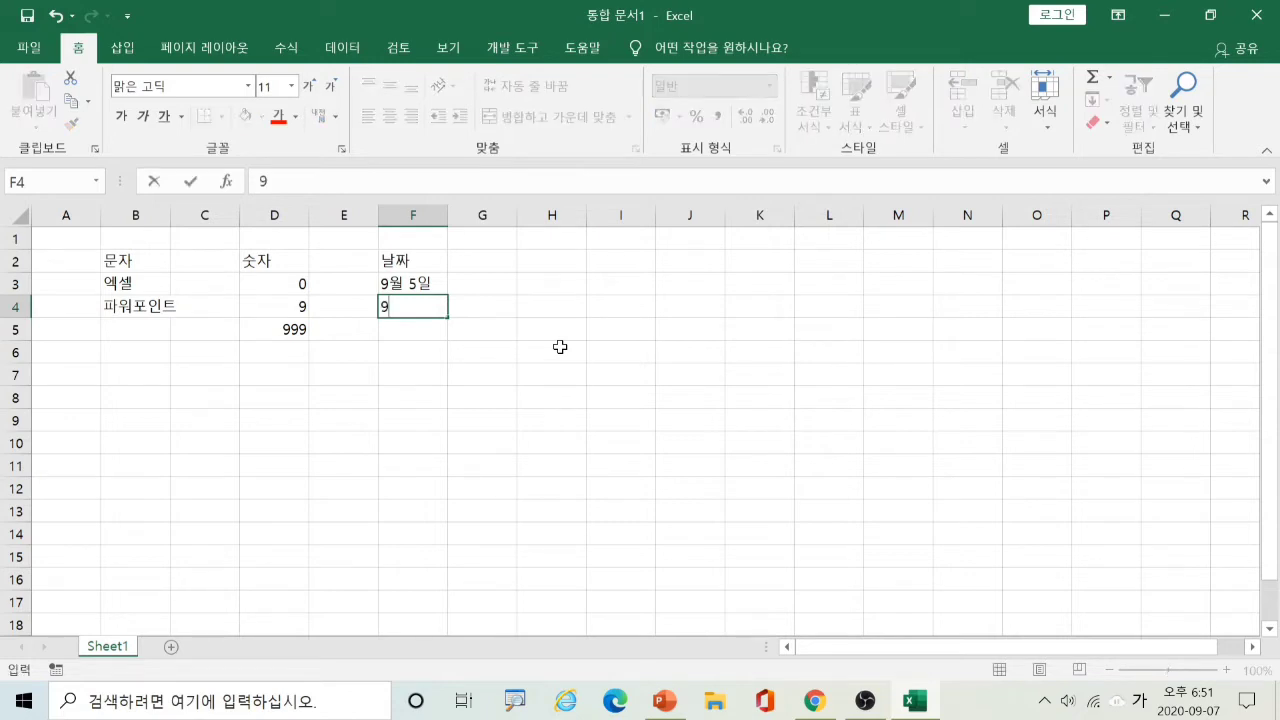
text(/5)
key(Return)
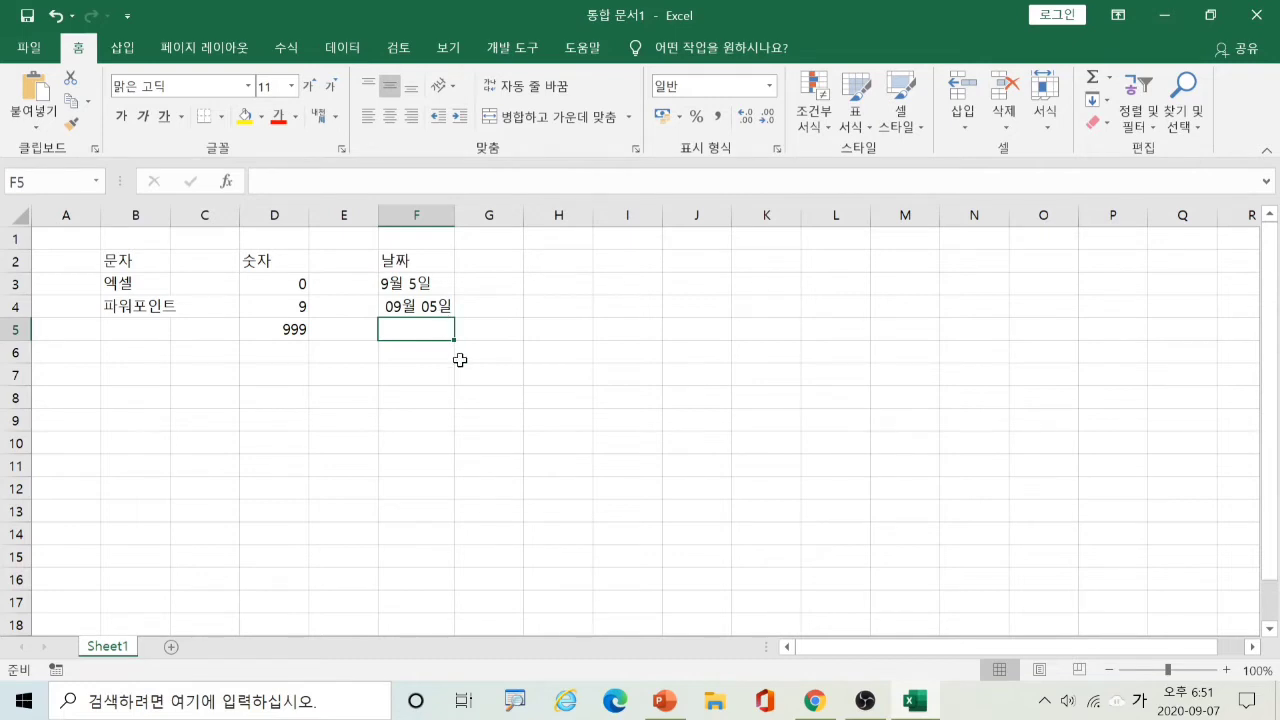
text(9)
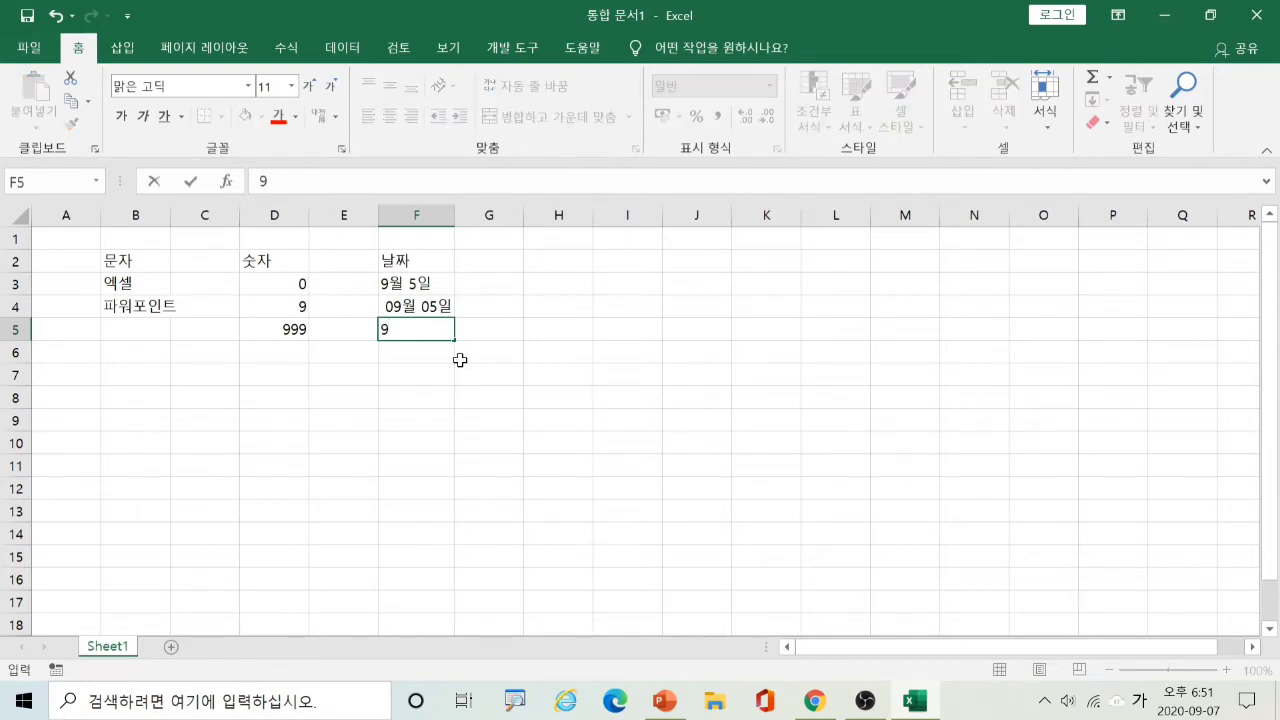
text(-5)
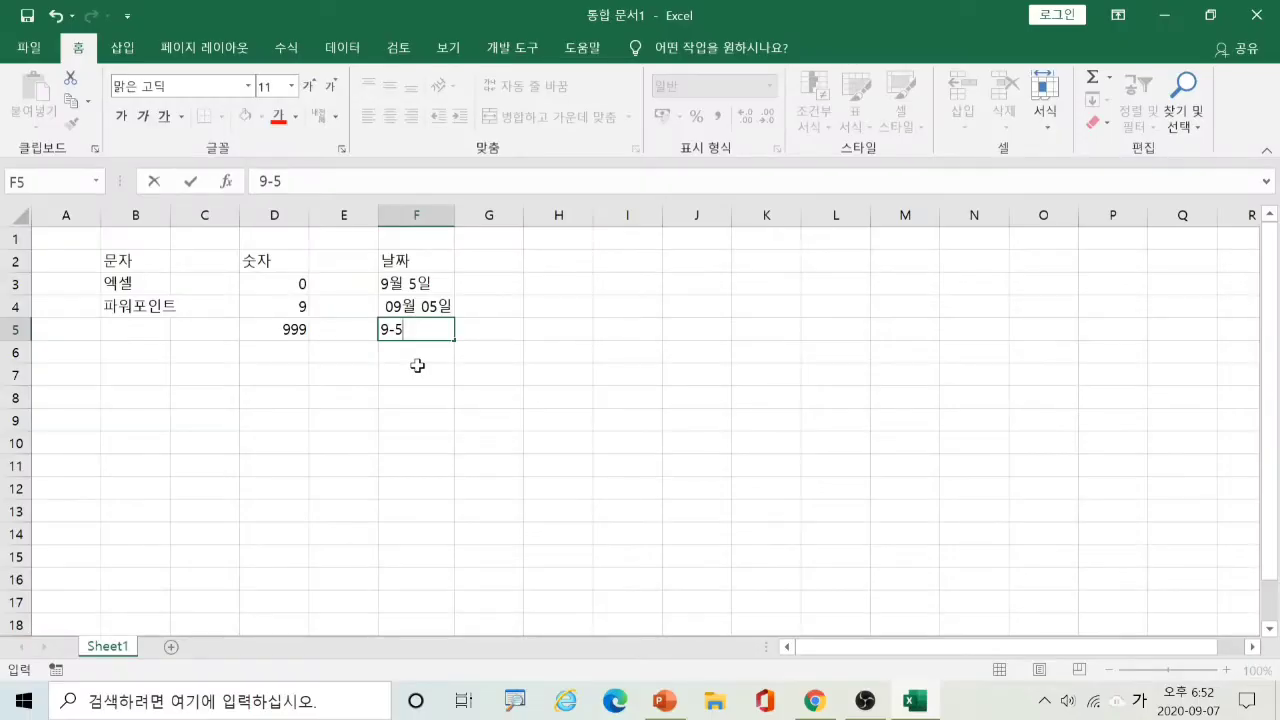
key(Return)
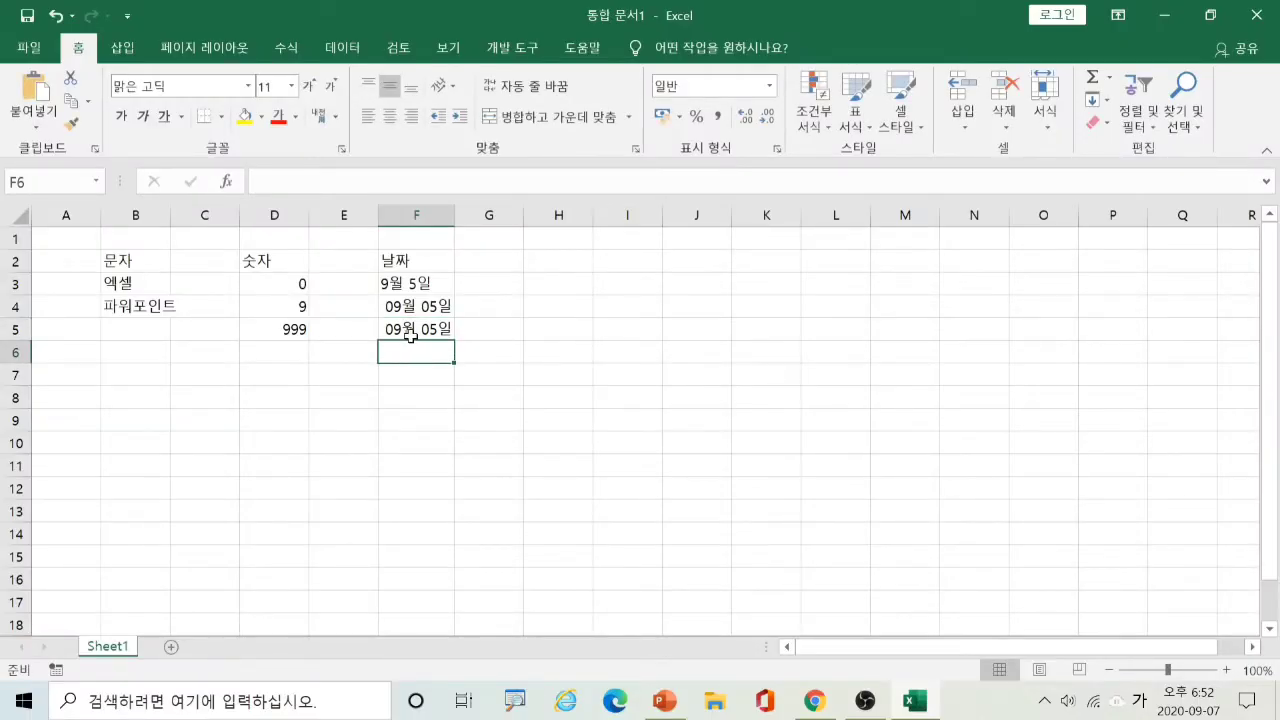
click(410, 337)
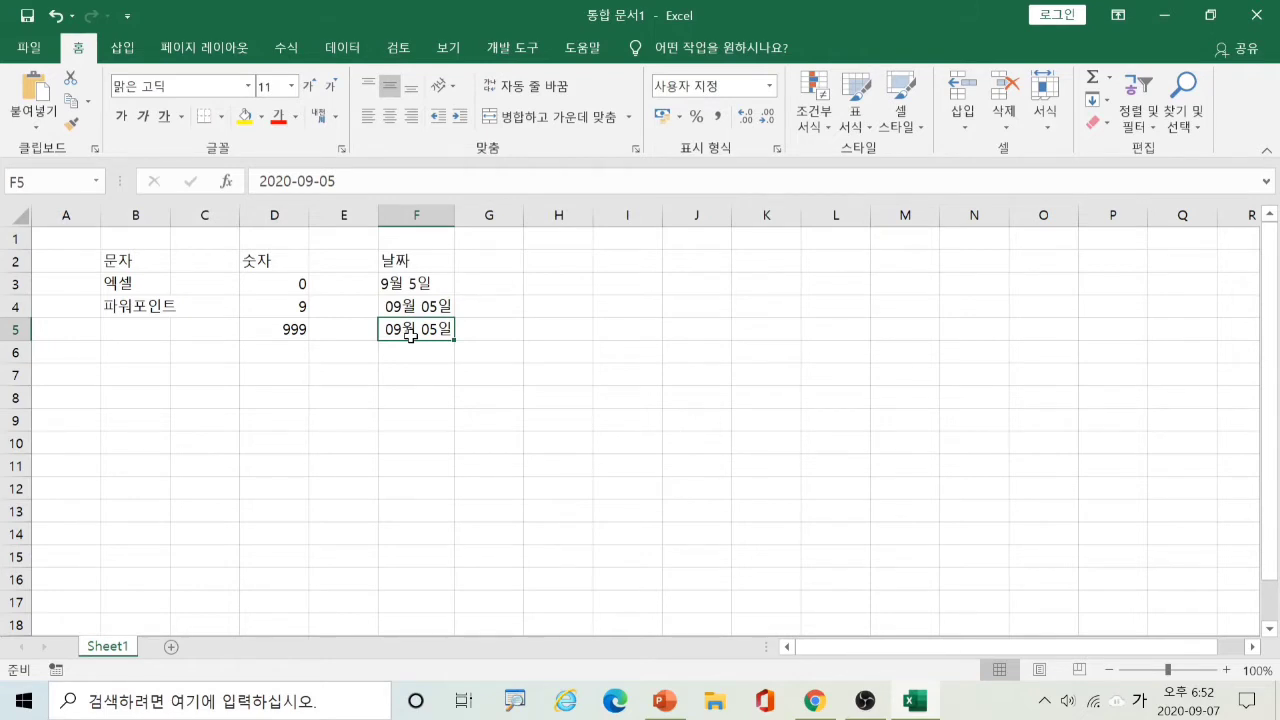
mouse_move(504, 286)
mouse_down()
mouse_move(497, 332)
mouse_move(506, 318)
mouse_move(474, 312)
mouse_move(482, 275)
mouse_move(526, 292)
mouse_move(520, 317)
mouse_up()
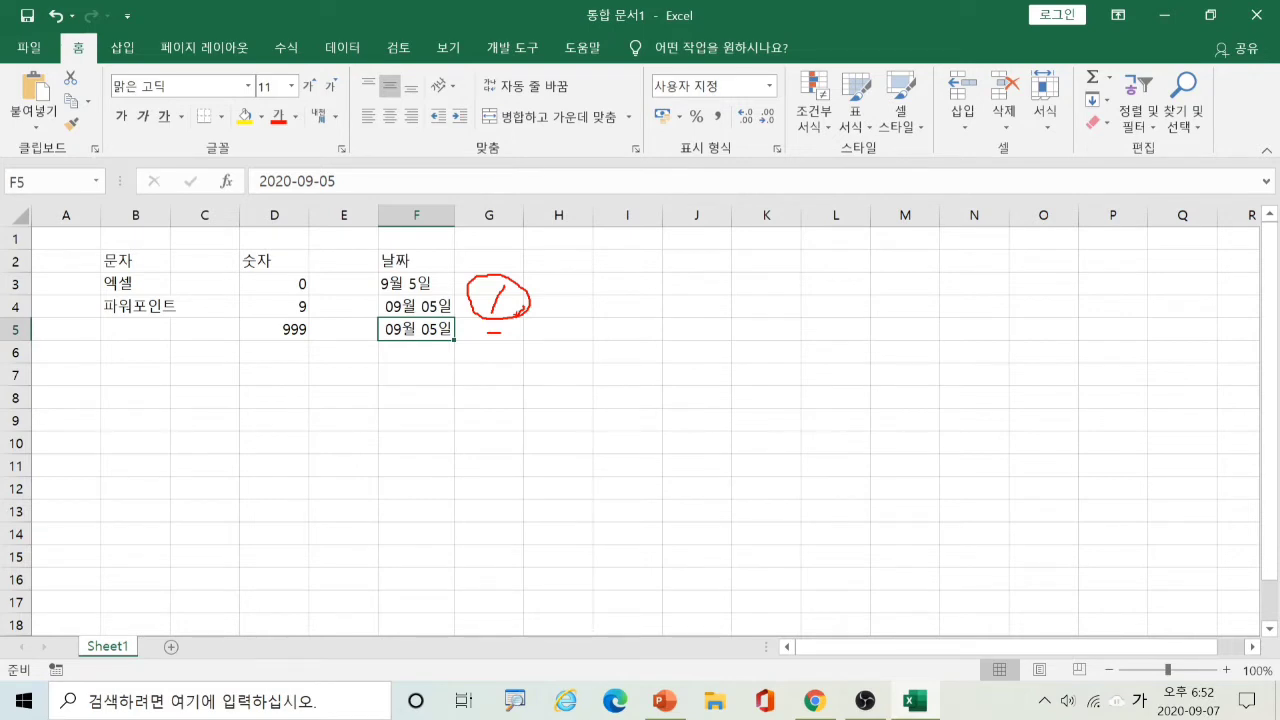
mouse_move(487, 253)
mouse_down()
mouse_move(493, 267)
mouse_move(504, 243)
mouse_up()
mouse_move(524, 350)
mouse_down()
mouse_move(500, 371)
mouse_move(466, 344)
mouse_move(504, 325)
mouse_move(524, 356)
mouse_move(517, 372)
mouse_up()
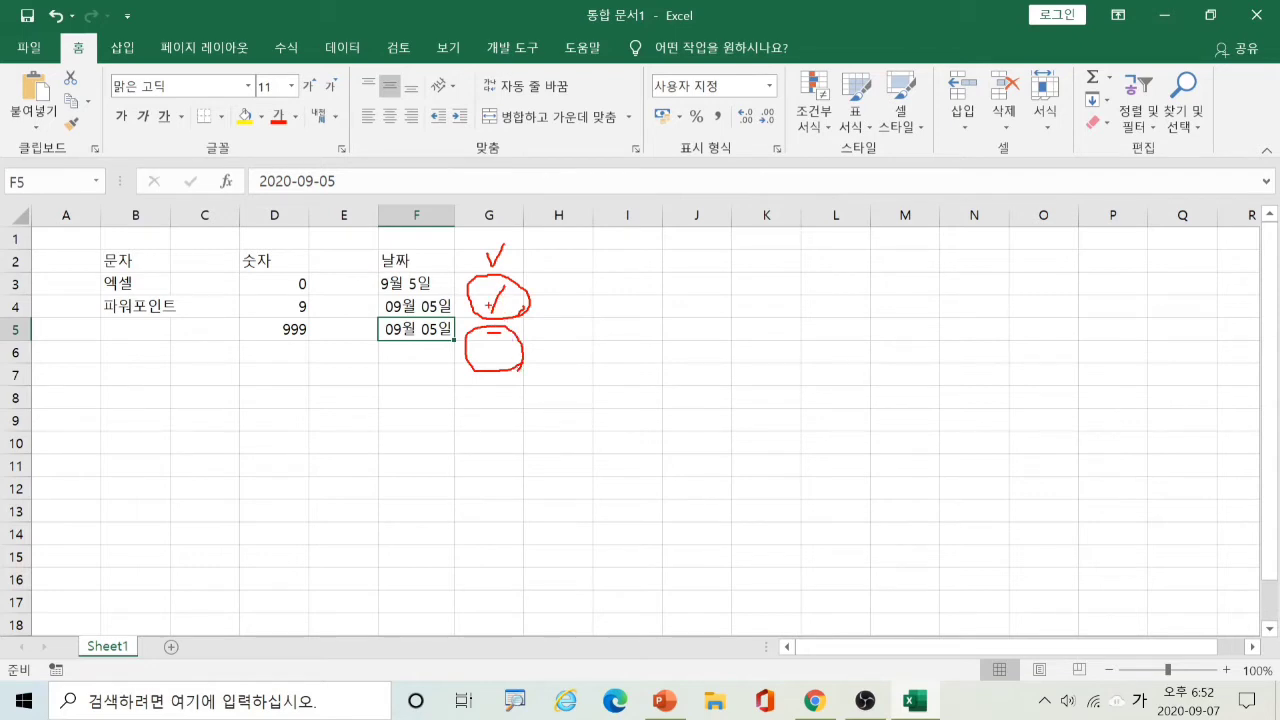
mouse_move(551, 332)
mouse_down()
mouse_move(533, 350)
mouse_move(562, 354)
mouse_move(533, 374)
mouse_move(550, 337)
mouse_up()
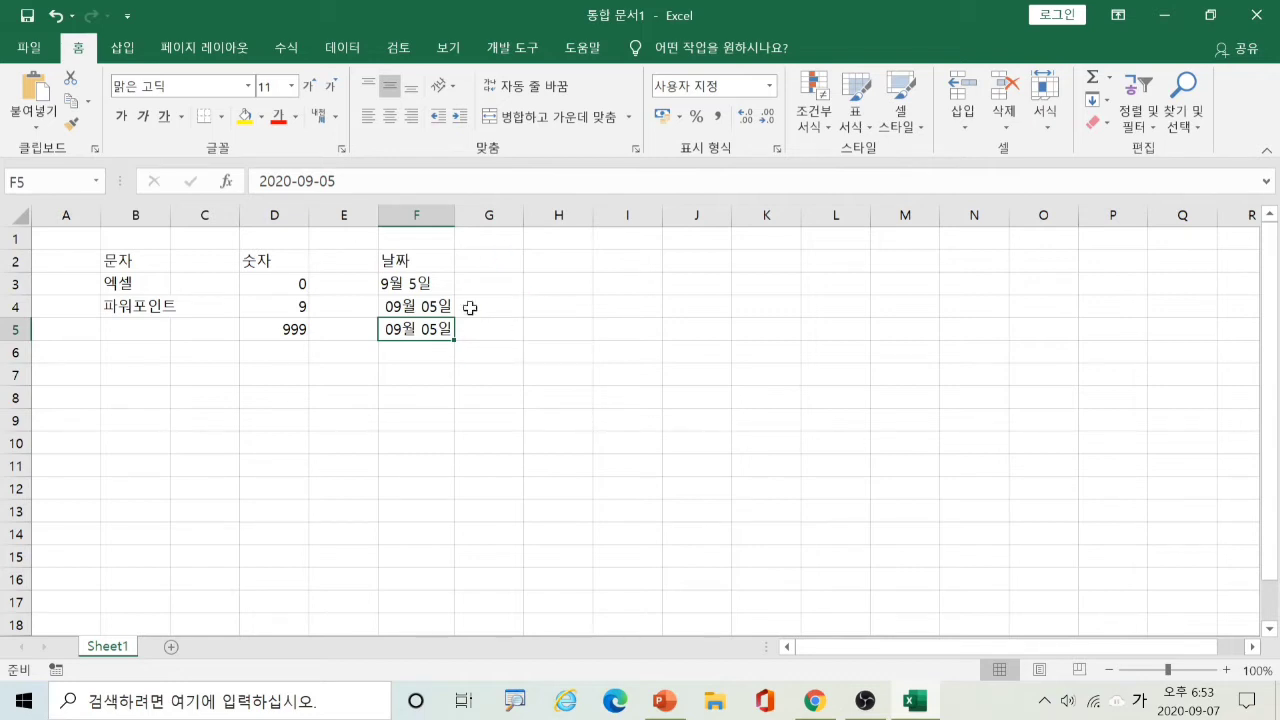
- Review the headings 문자, 숫자 and 날짜 and compare how the text, number and date entries beneath them are aligned
click(137, 253)
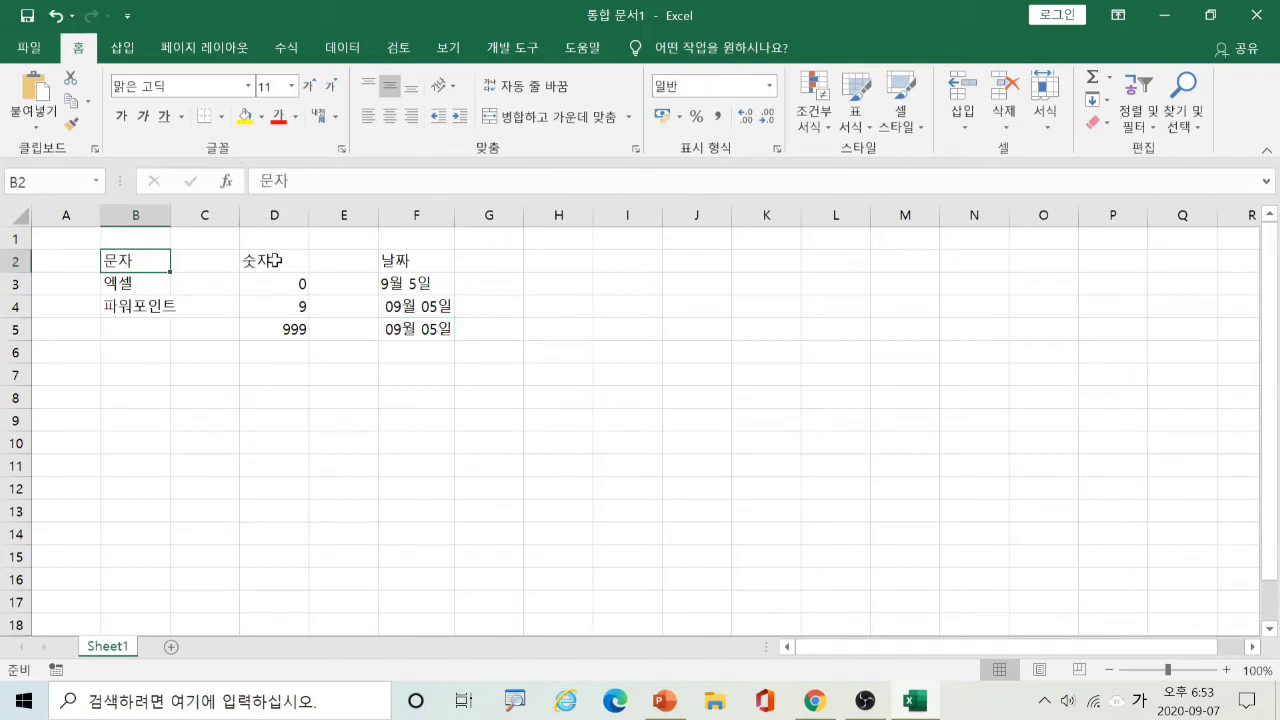
click(272, 259)
click(395, 258)
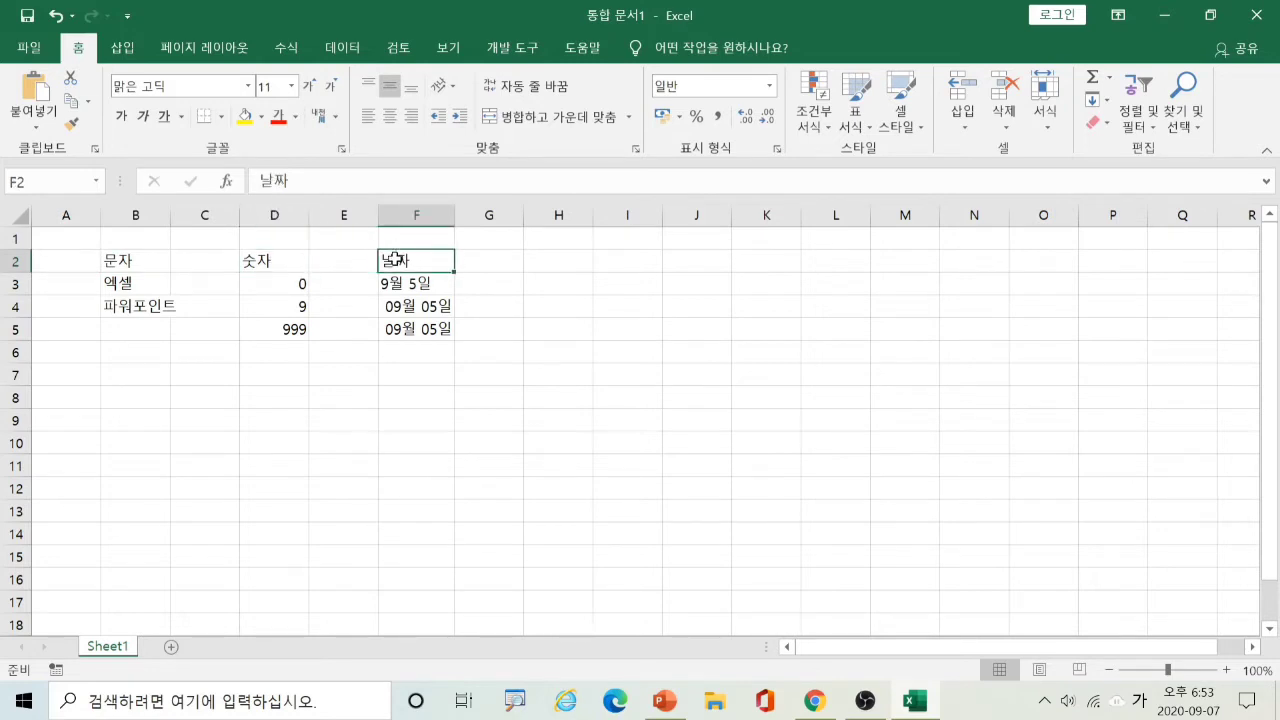
click(153, 264)
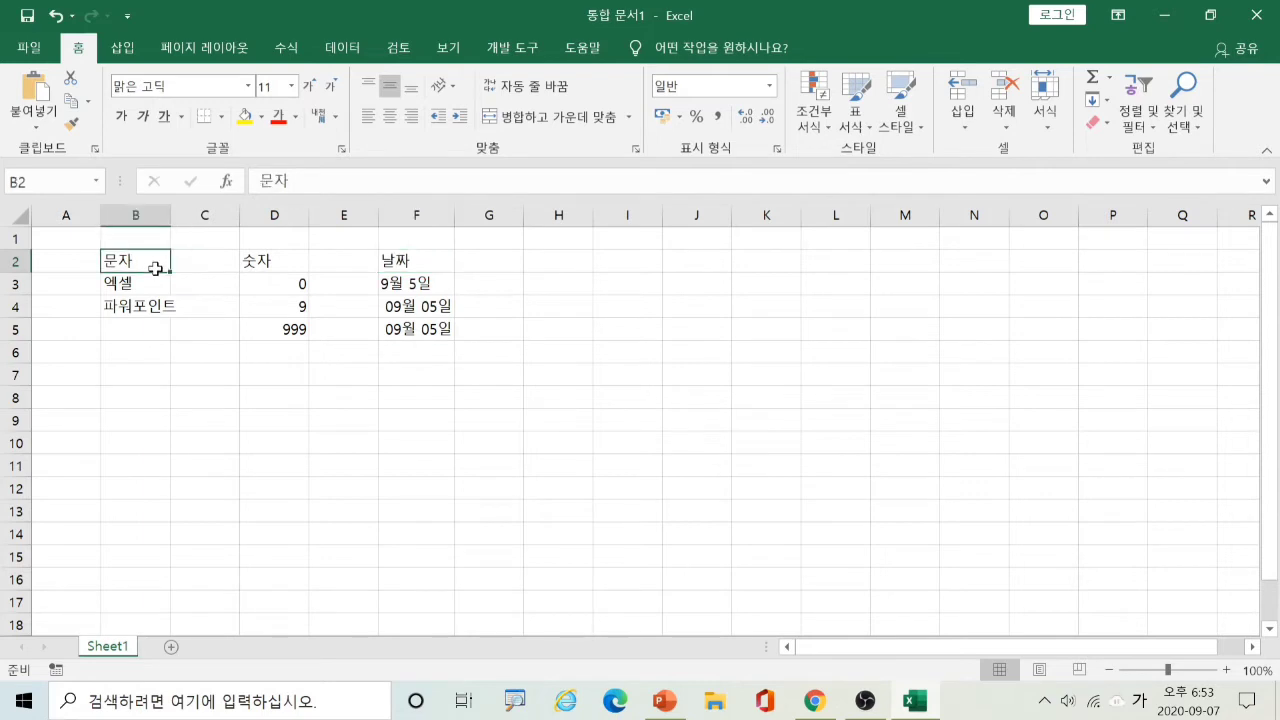
click(133, 285)
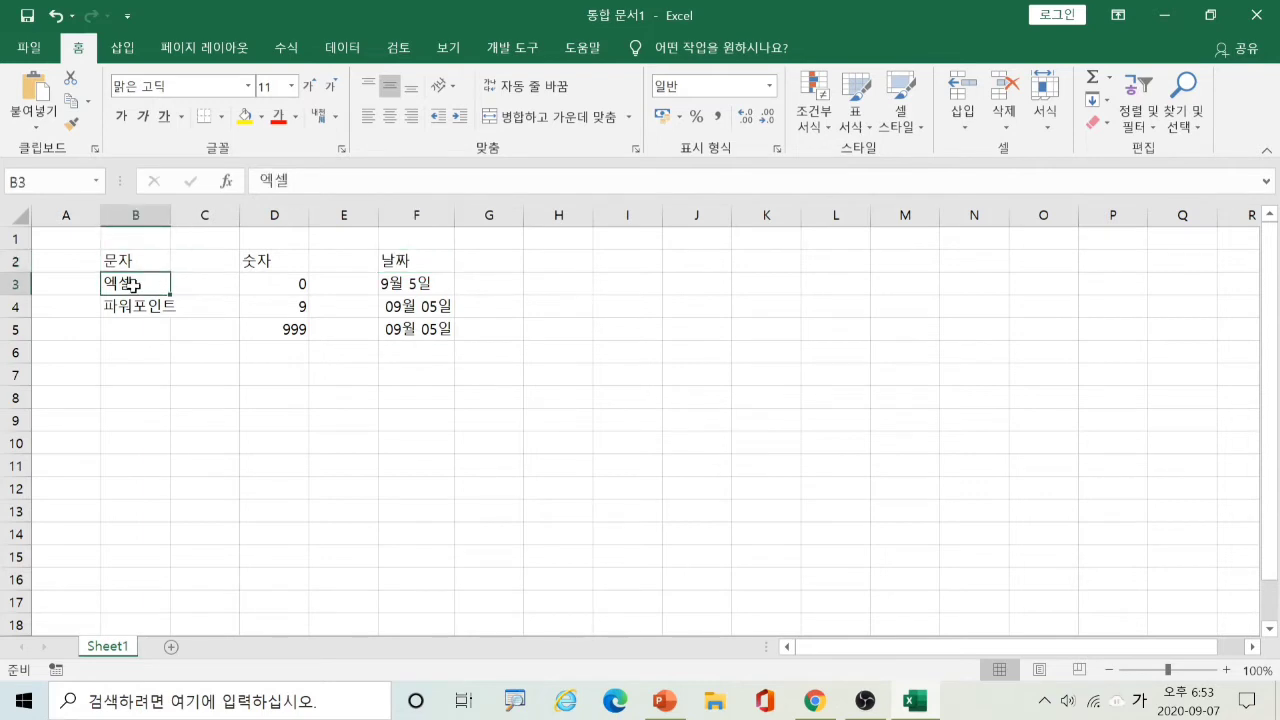
click(258, 266)
click(276, 288)
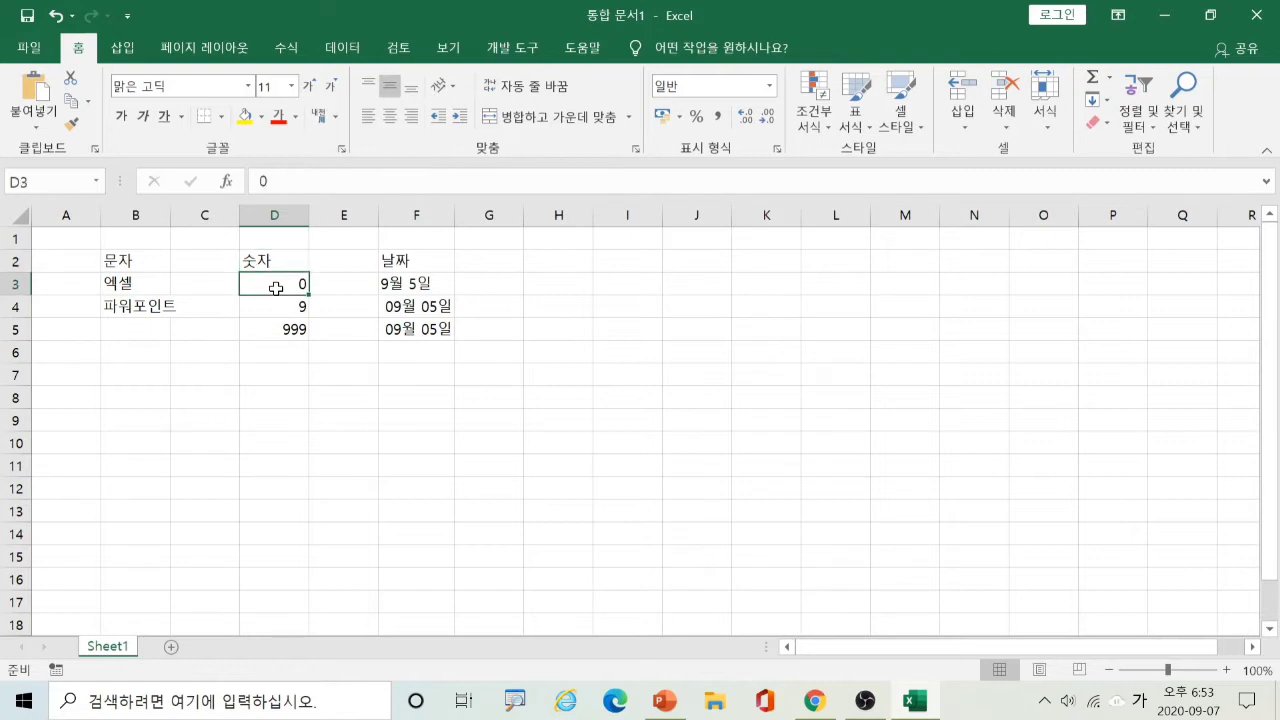
click(392, 330)
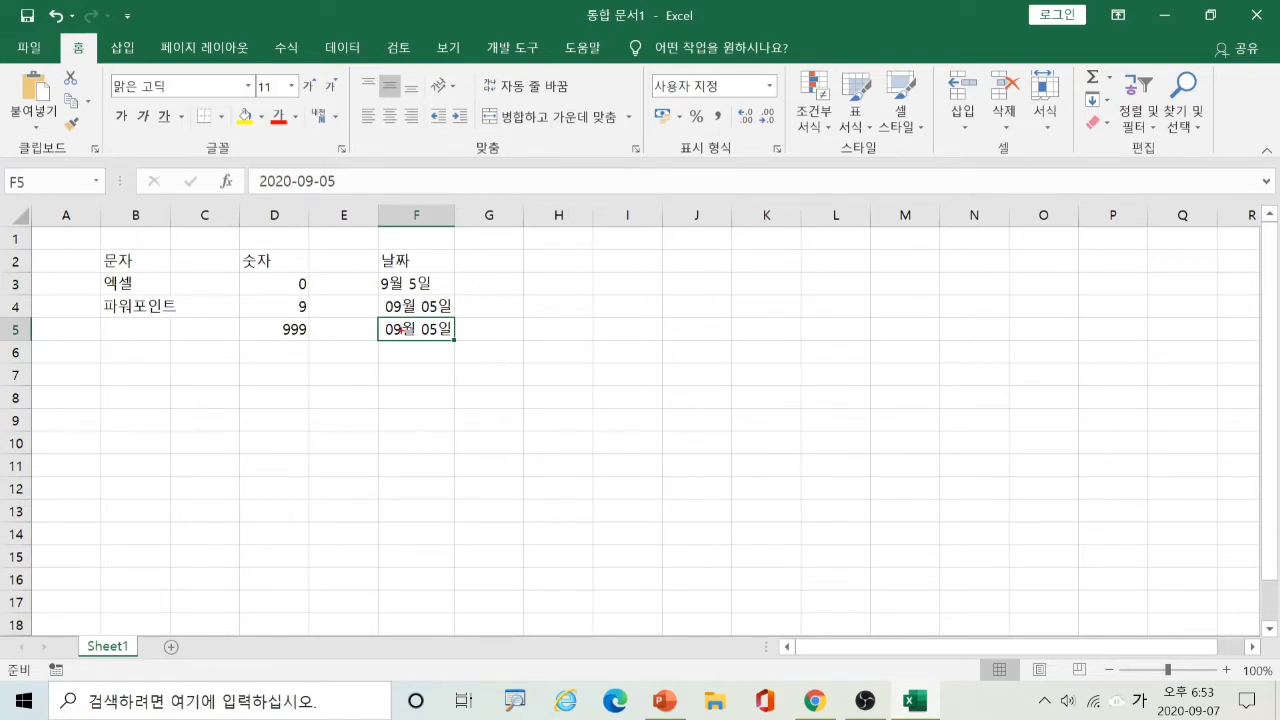
mouse_move(401, 329)
mouse_down()
mouse_move(428, 331)
mouse_move(392, 360)
mouse_move(396, 313)
mouse_move(448, 342)
mouse_move(430, 374)
mouse_up()
mouse_move(384, 290)
mouse_down()
mouse_move(396, 313)
mouse_move(415, 290)
mouse_up()
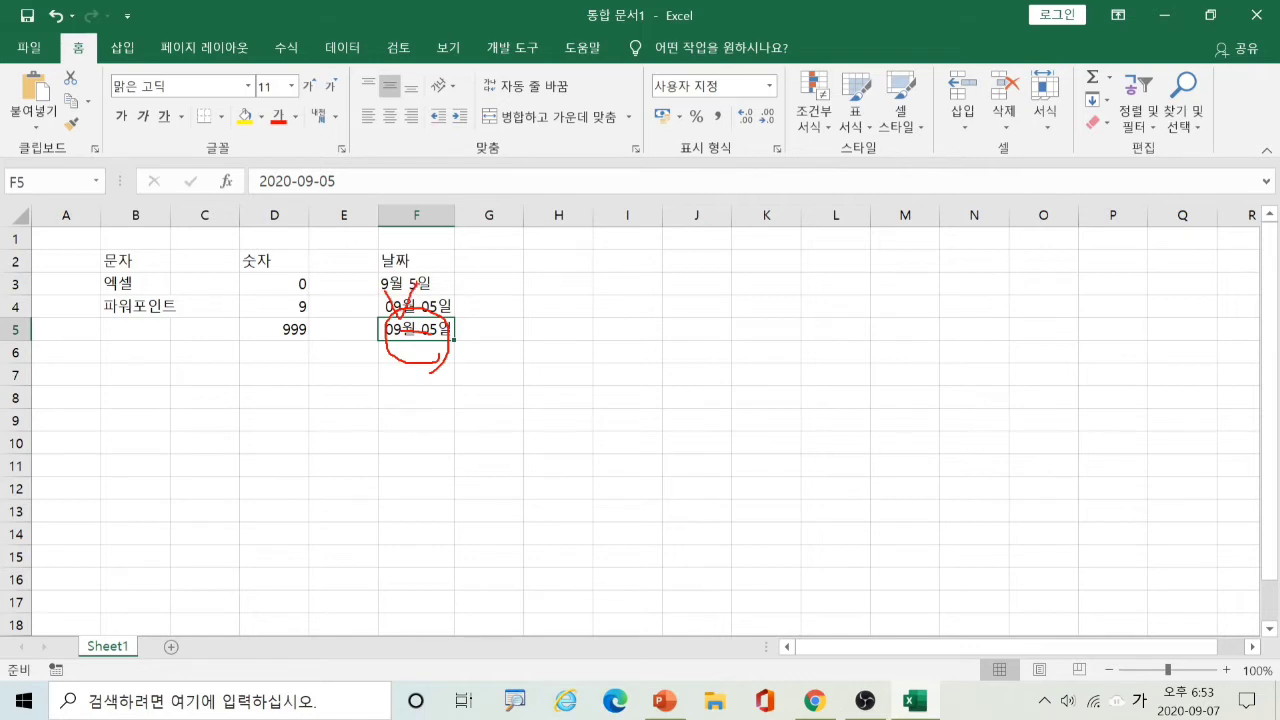
click(423, 349)
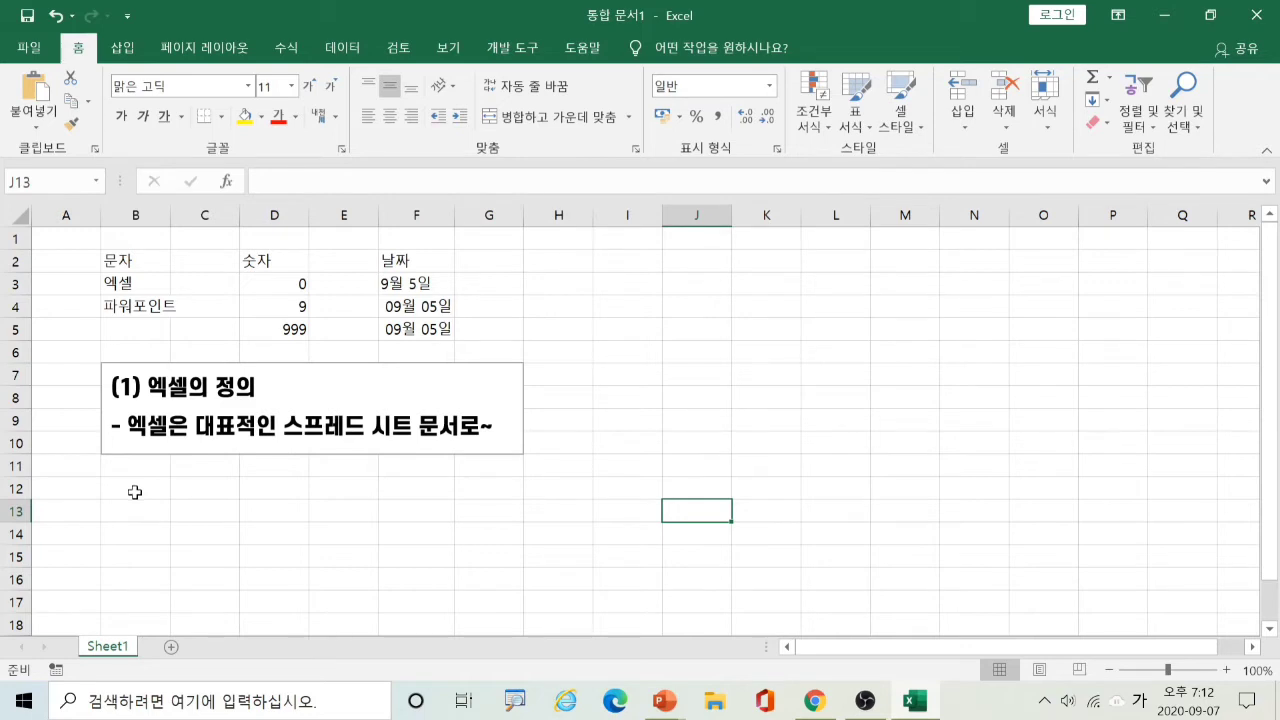
key(ctrl+2)
mouse_move(151, 236)
mouse_down()
mouse_move(111, 223)
mouse_move(142, 198)
mouse_move(152, 236)
mouse_up()
mouse_move(34, 488)
mouse_down()
mouse_move(12, 504)
mouse_move(6, 470)
mouse_move(32, 500)
mouse_up()
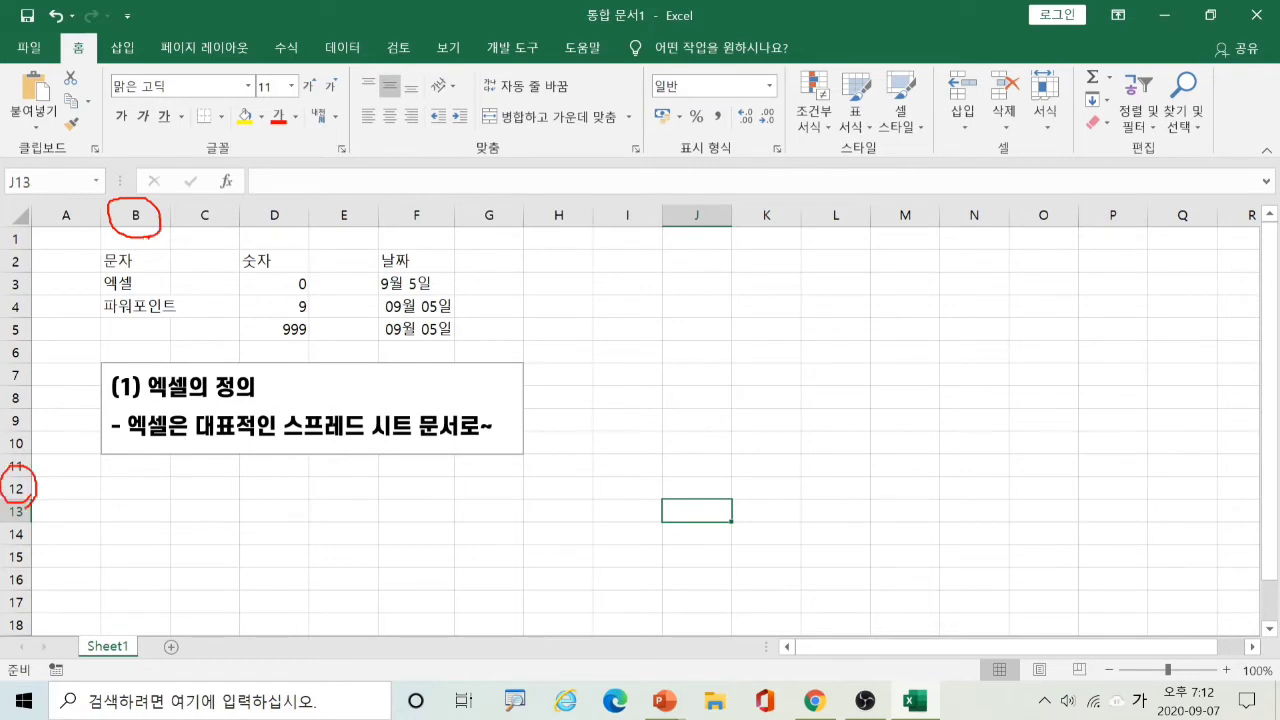
drag(139, 244, 133, 492)
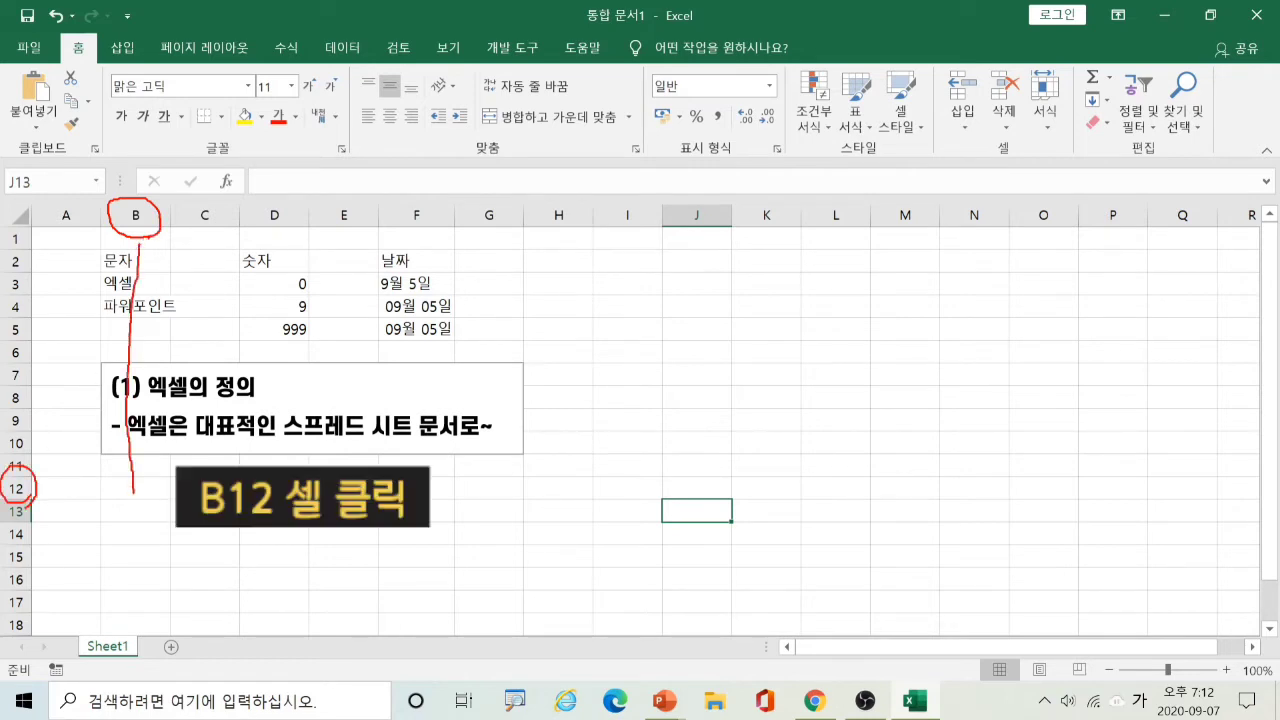
drag(38, 491, 149, 487)
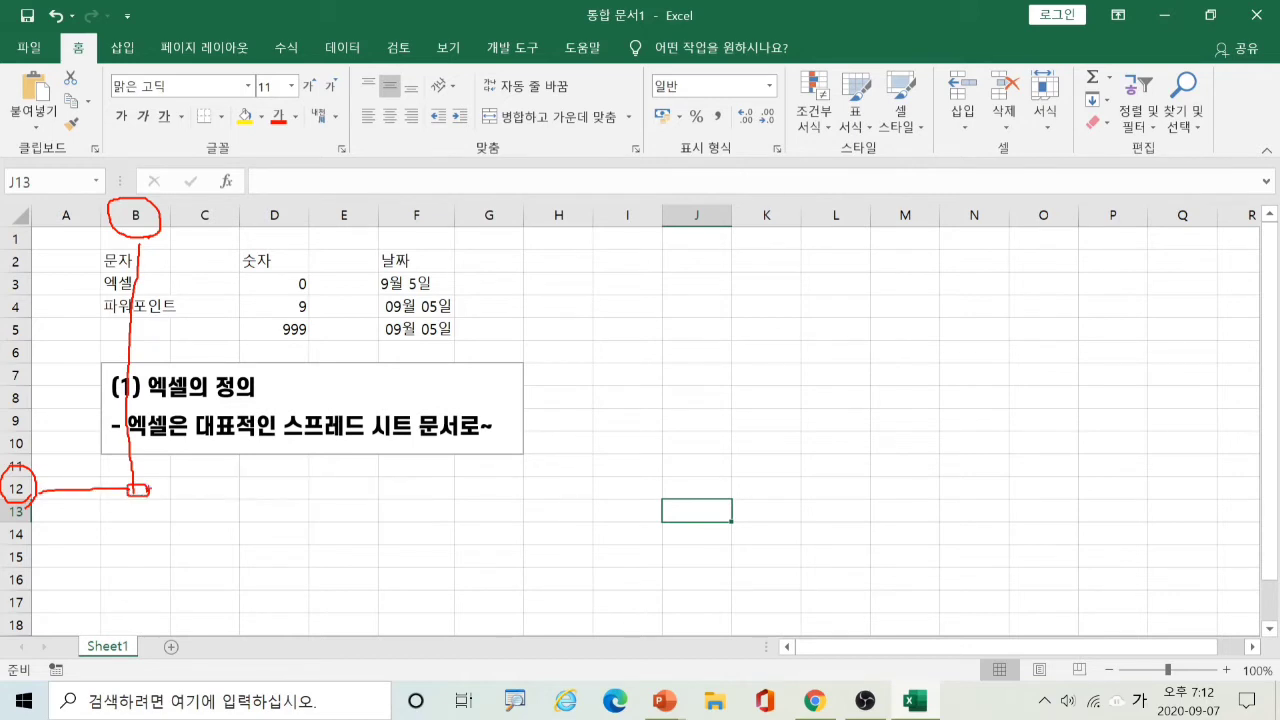
key(Escape)
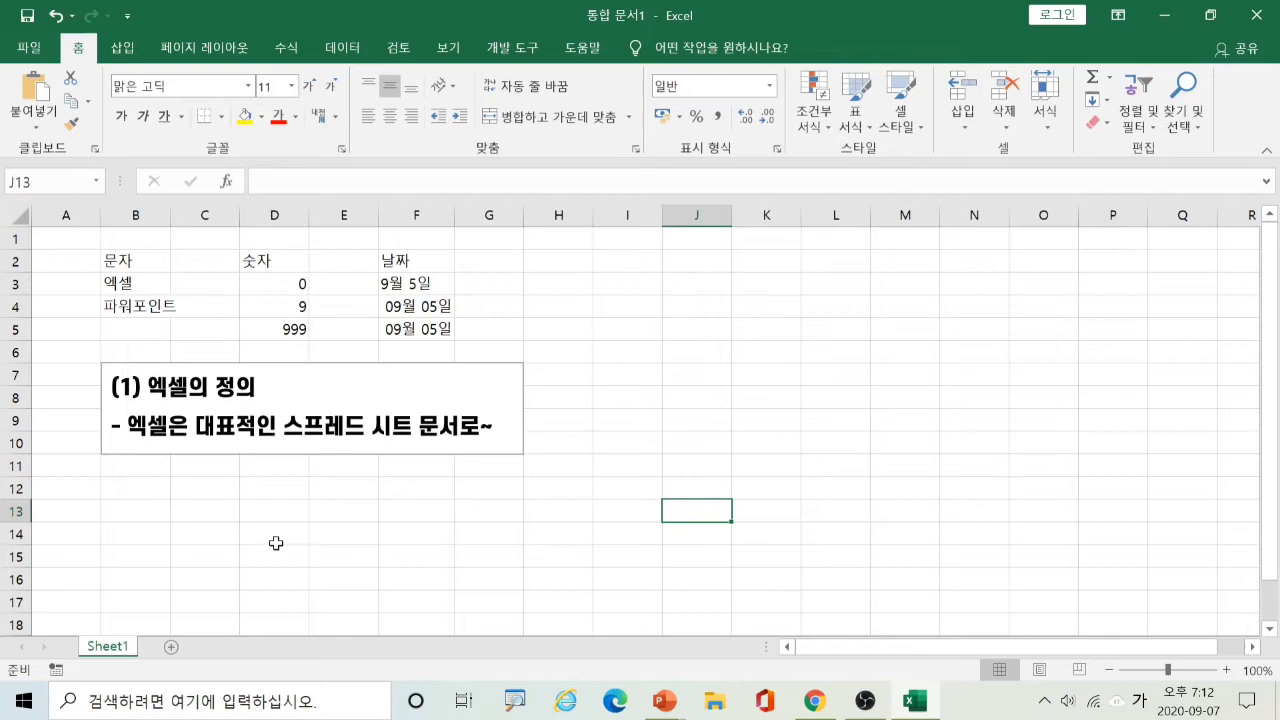
- Enter (1) in cell B12
click(158, 491)
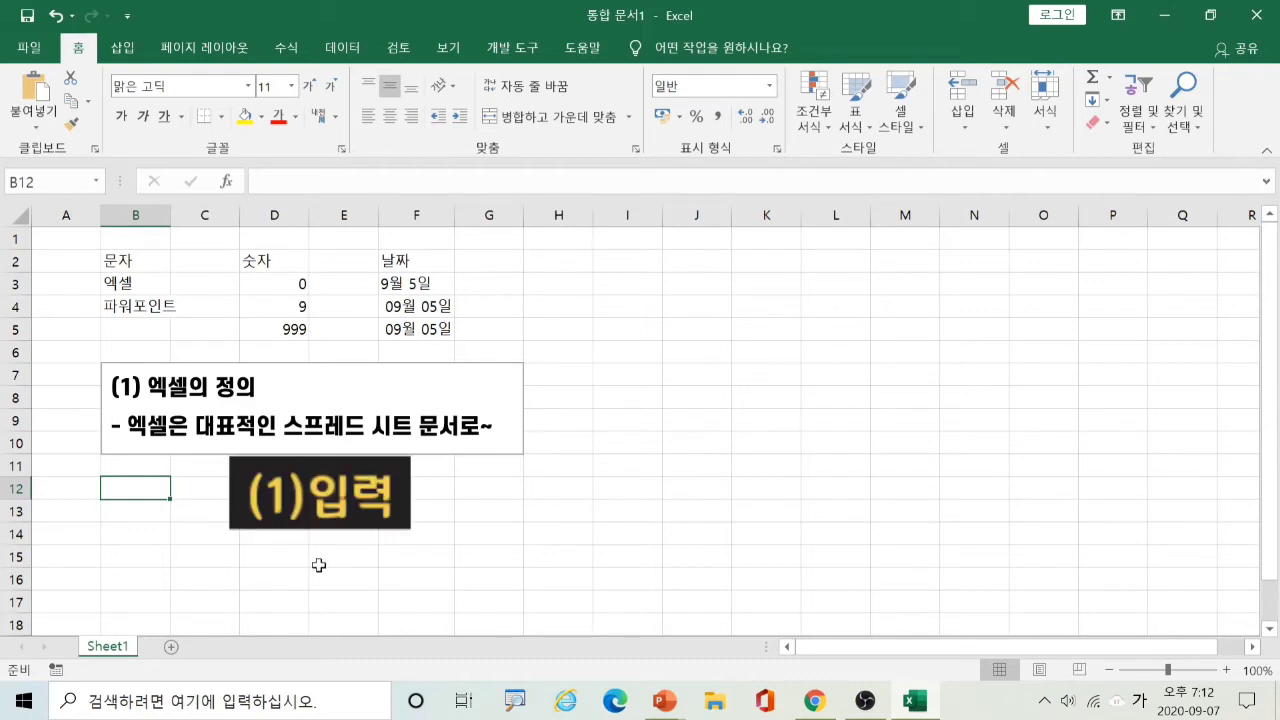
text(()
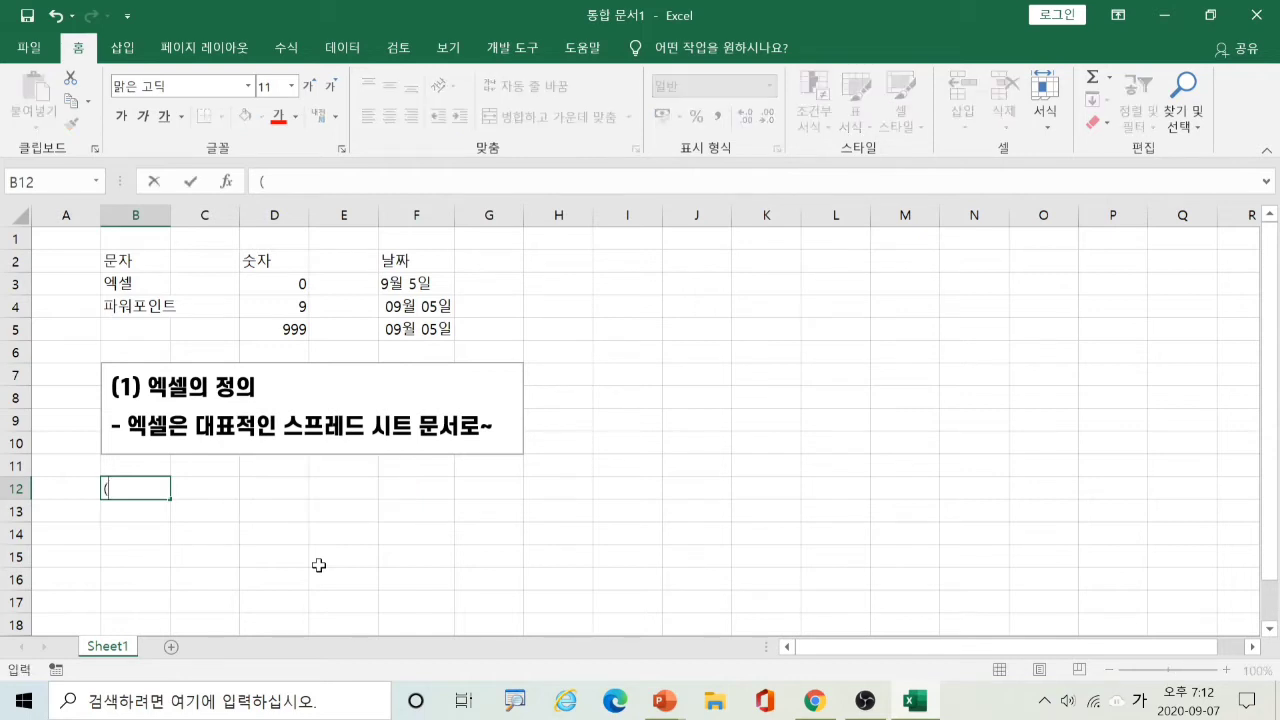
text(1))
key(Return)
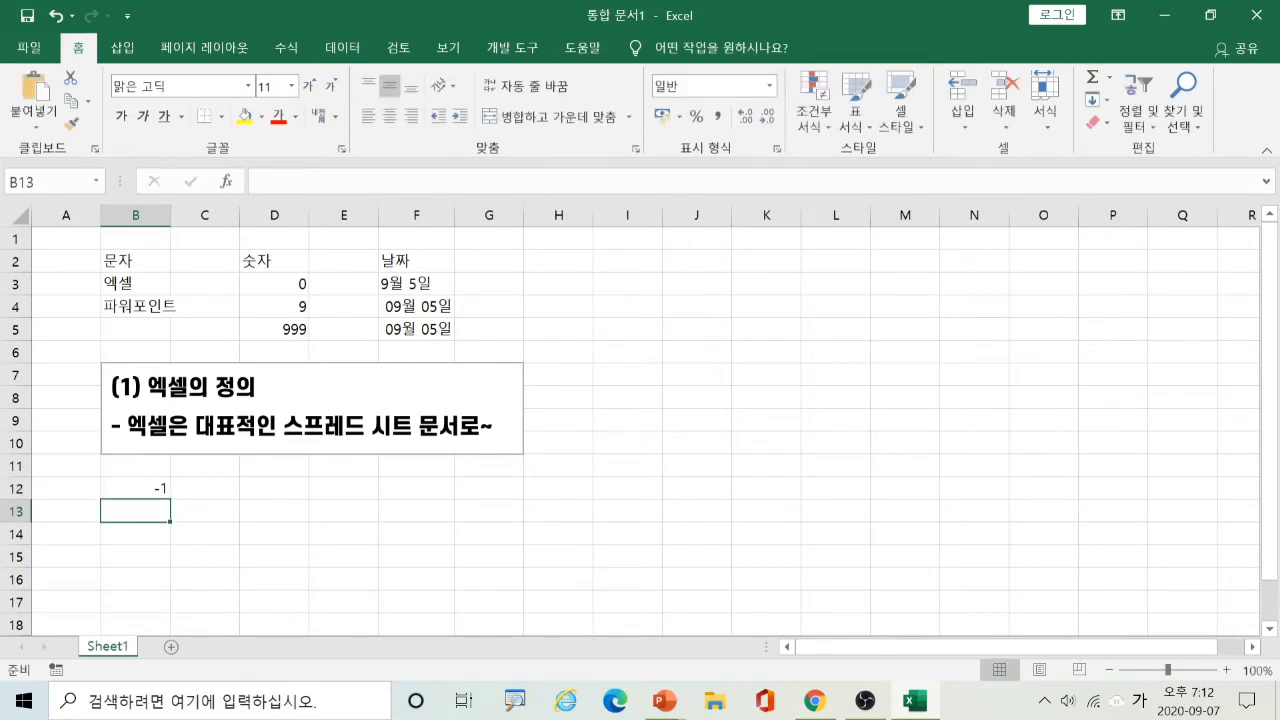
- Enter (1)엑셀의 정의 in cell C12 and compare it with the entry in cell B12
click(143, 486)
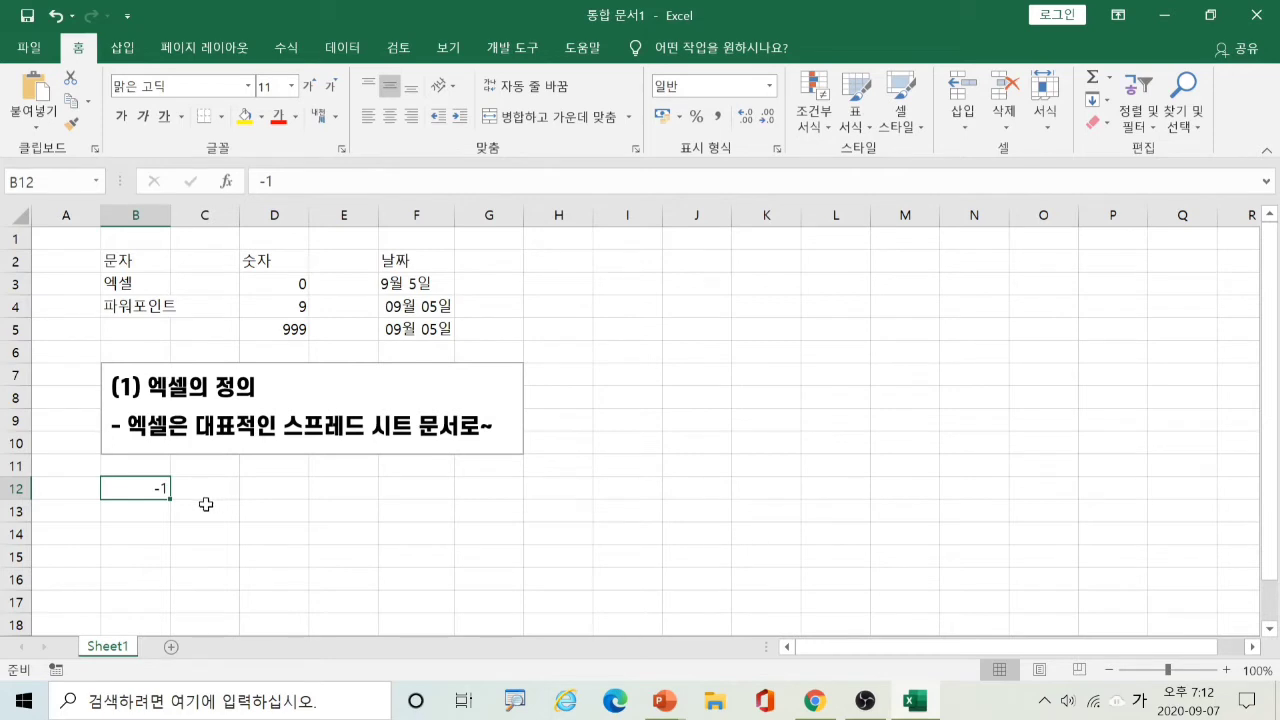
click(166, 510)
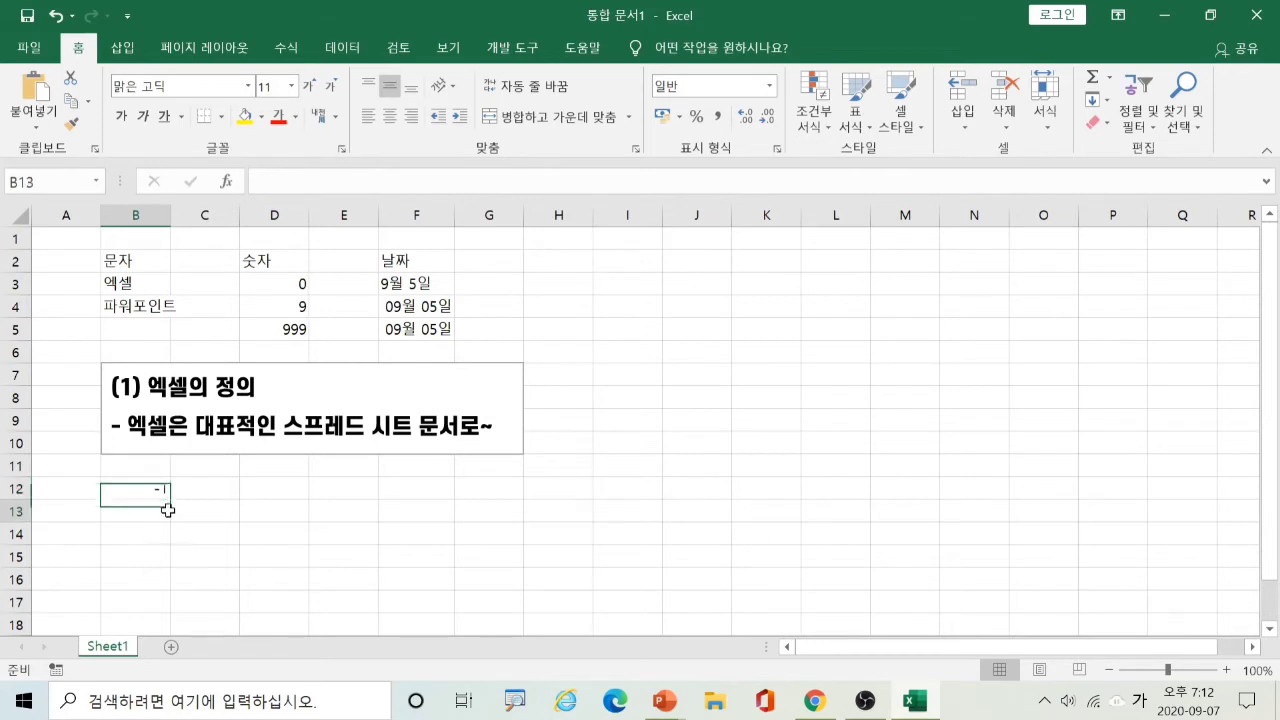
click(220, 490)
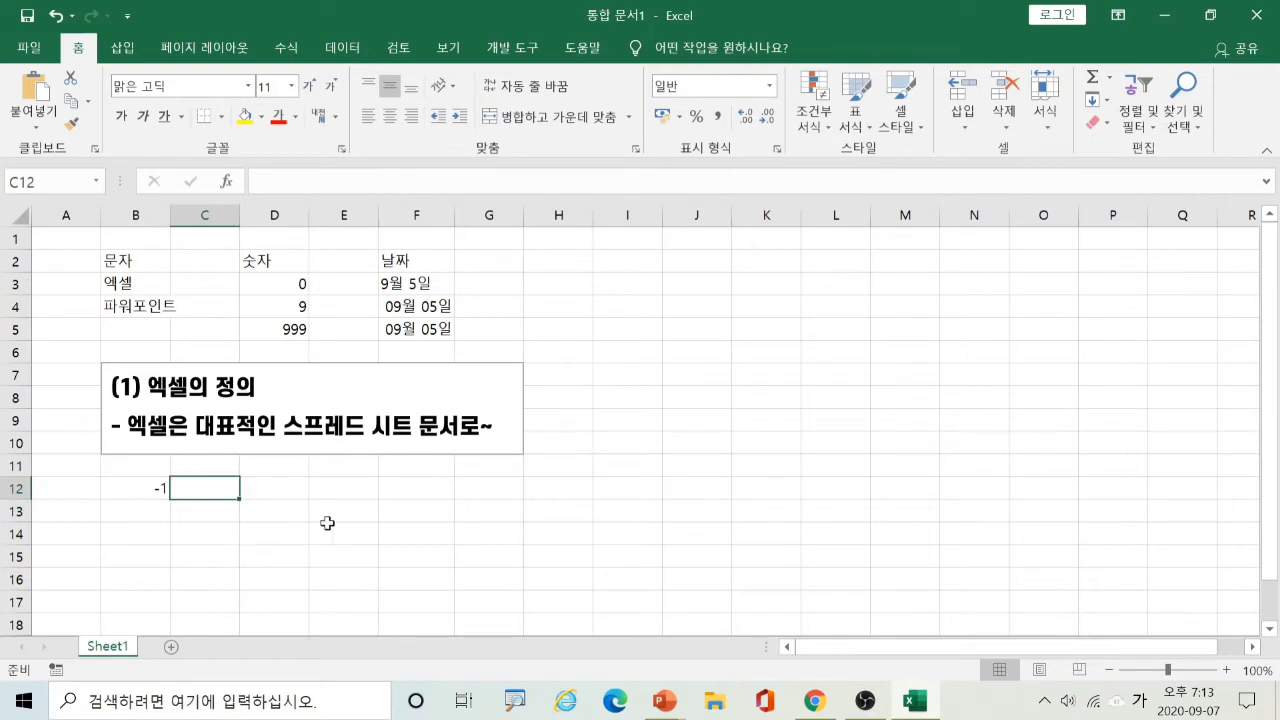
text((1)
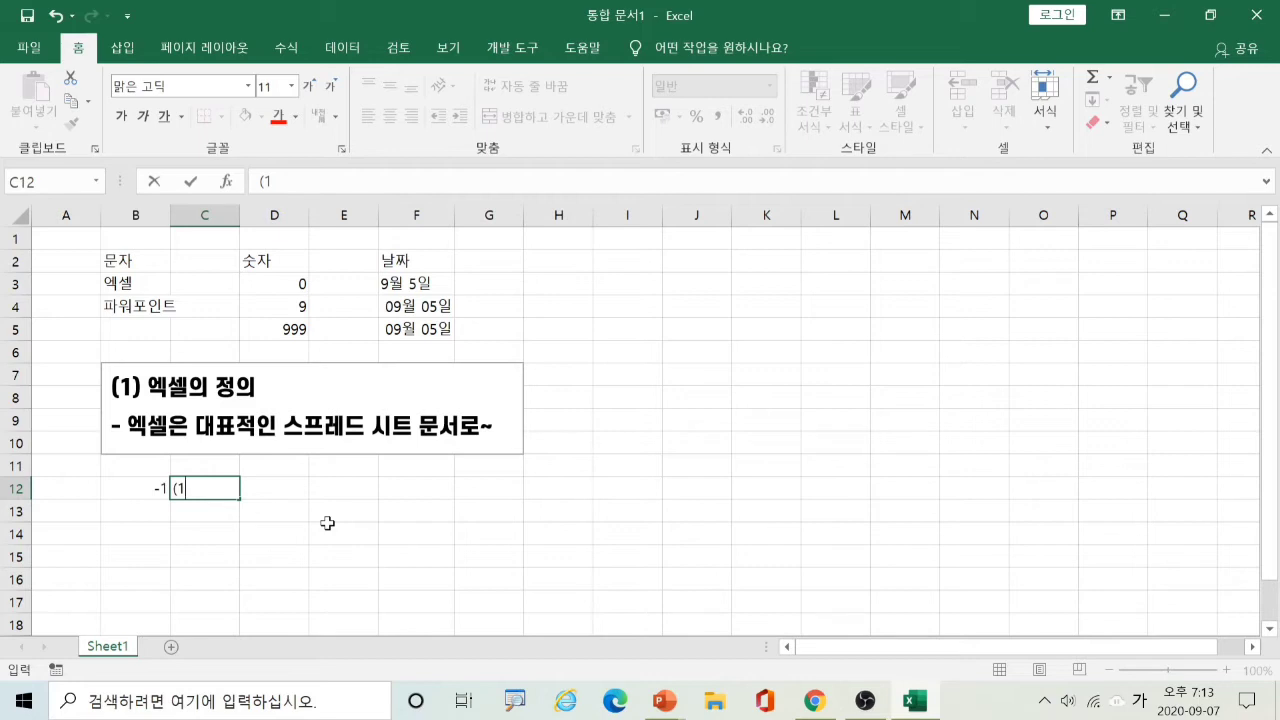
text()엑셀의 정)
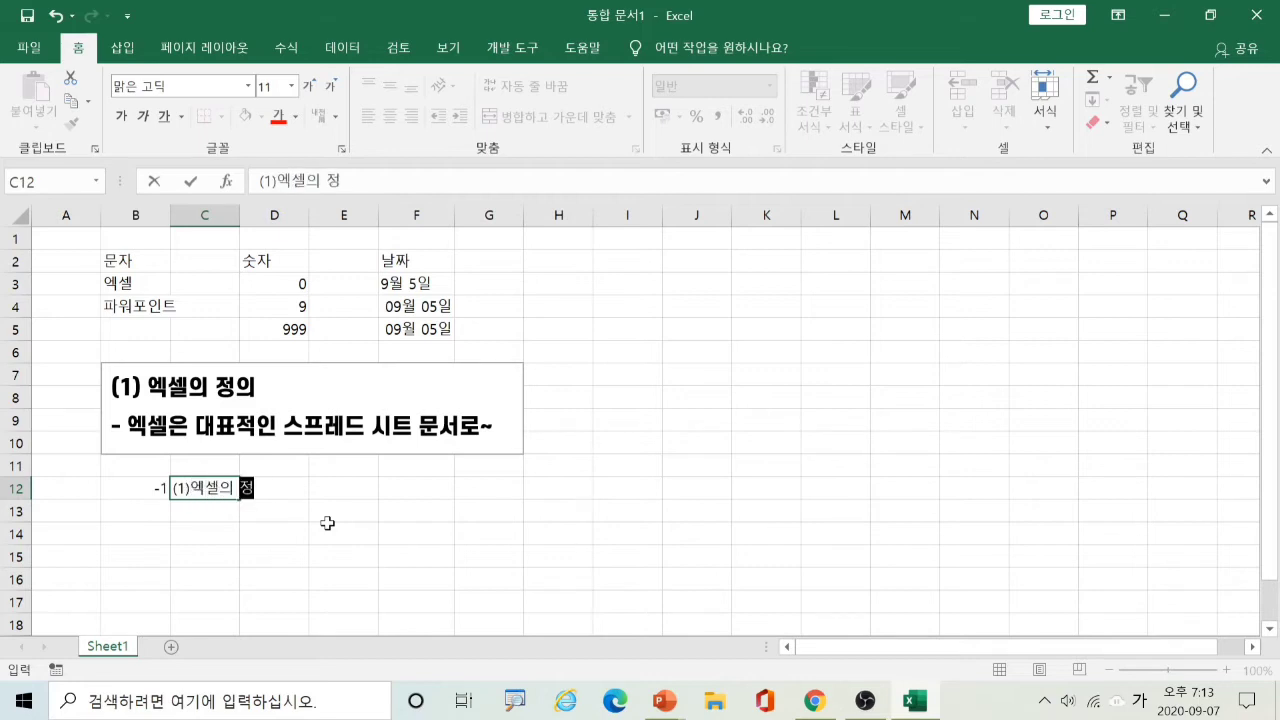
text(의)
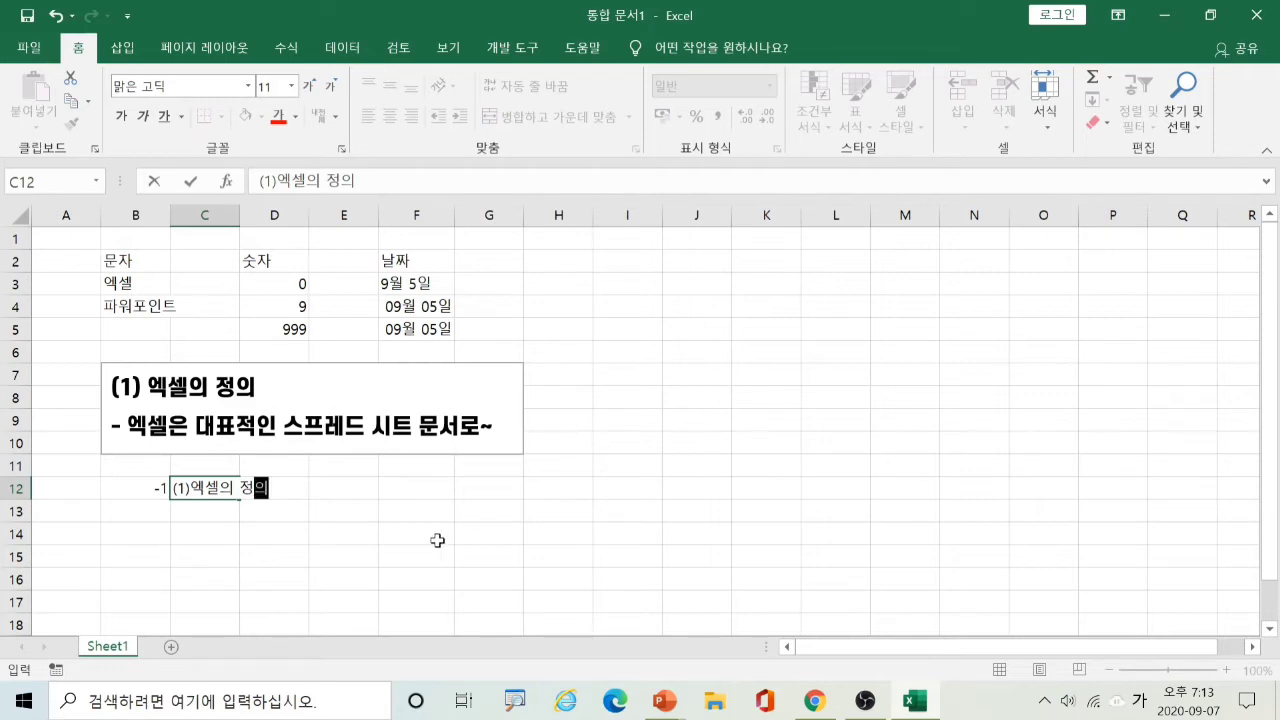
key(Return)
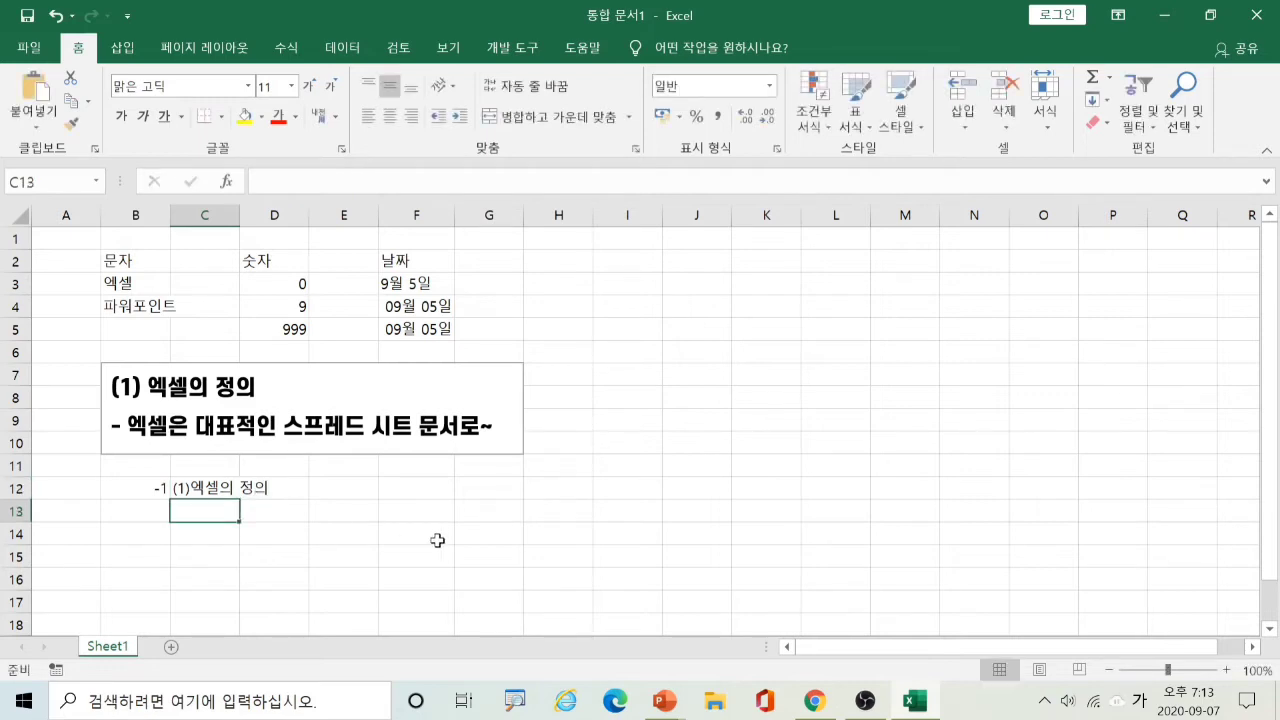
click(205, 480)
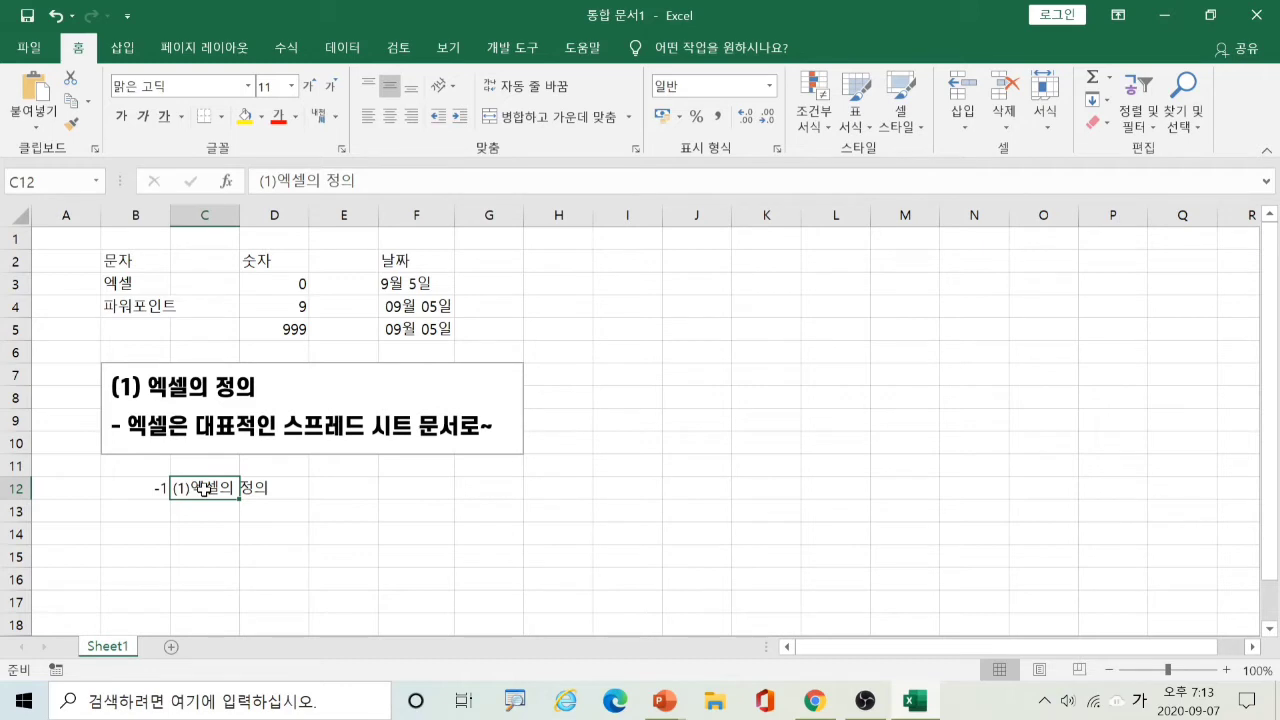
click(162, 488)
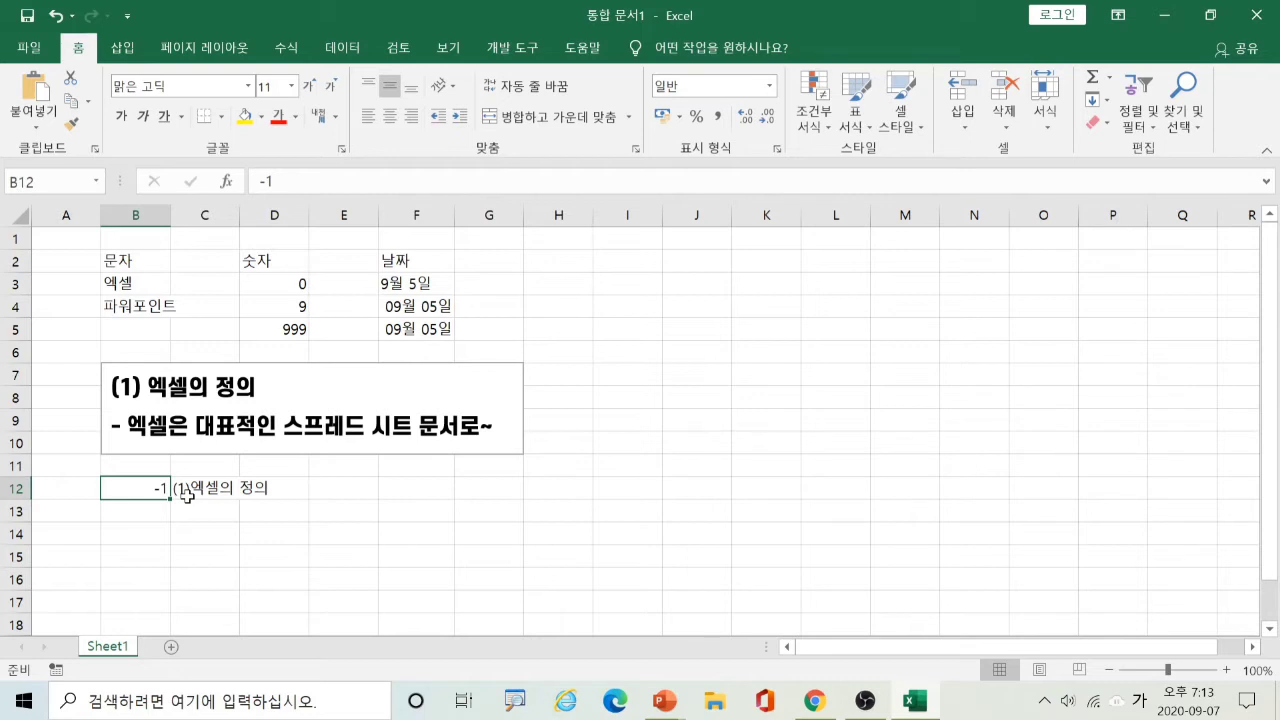
- Enter the dash-prefixed text - 엑셀은 in cell B13
click(145, 517)
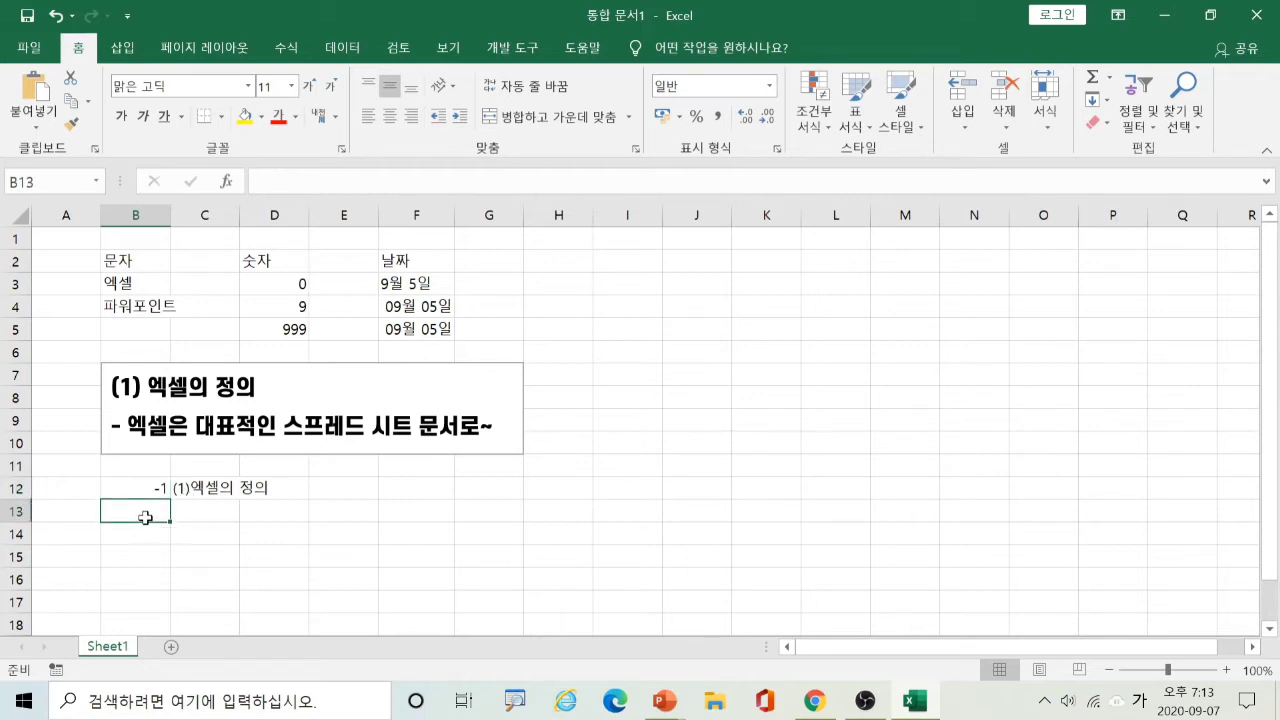
text(-)
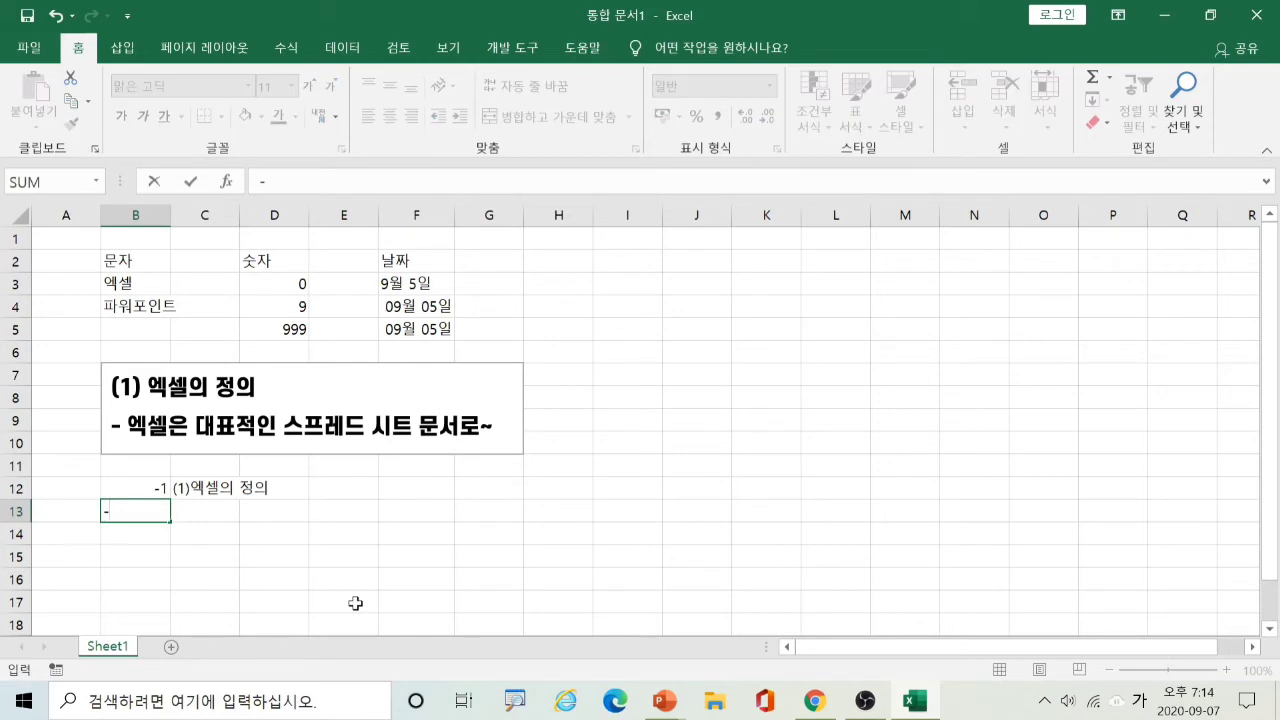
text( 에셀은)
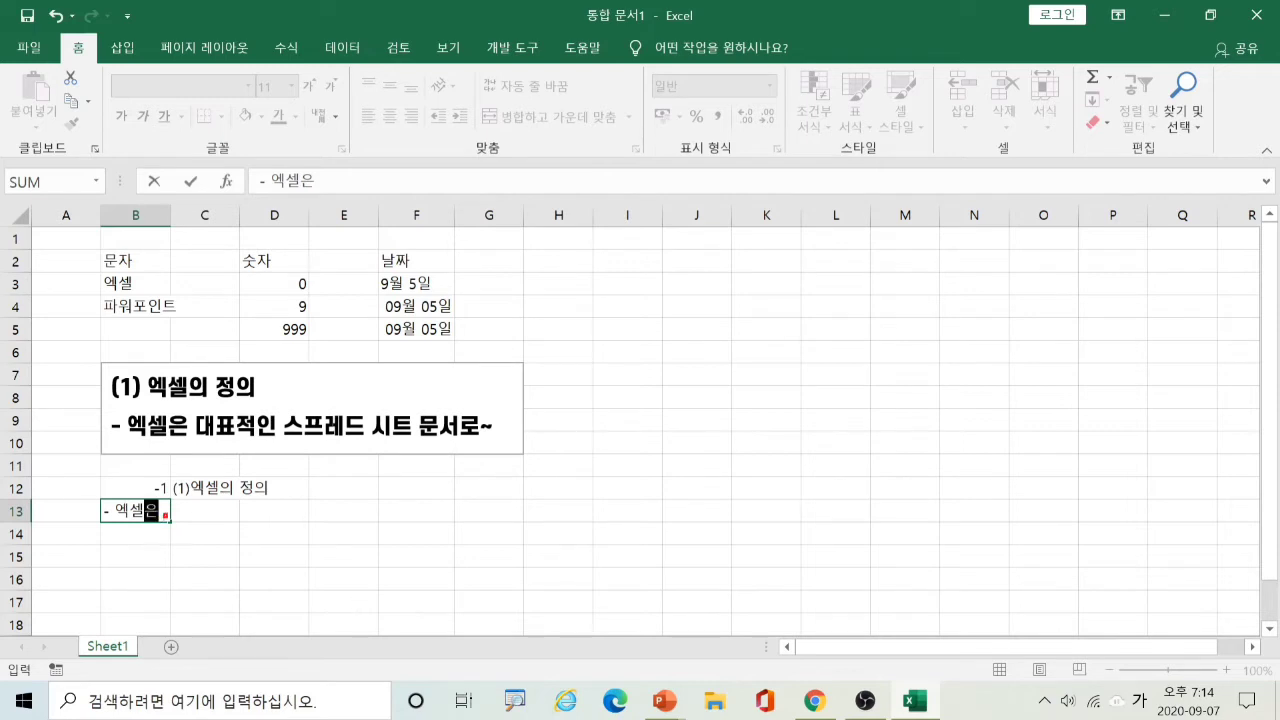
drag(163, 516, 358, 516)
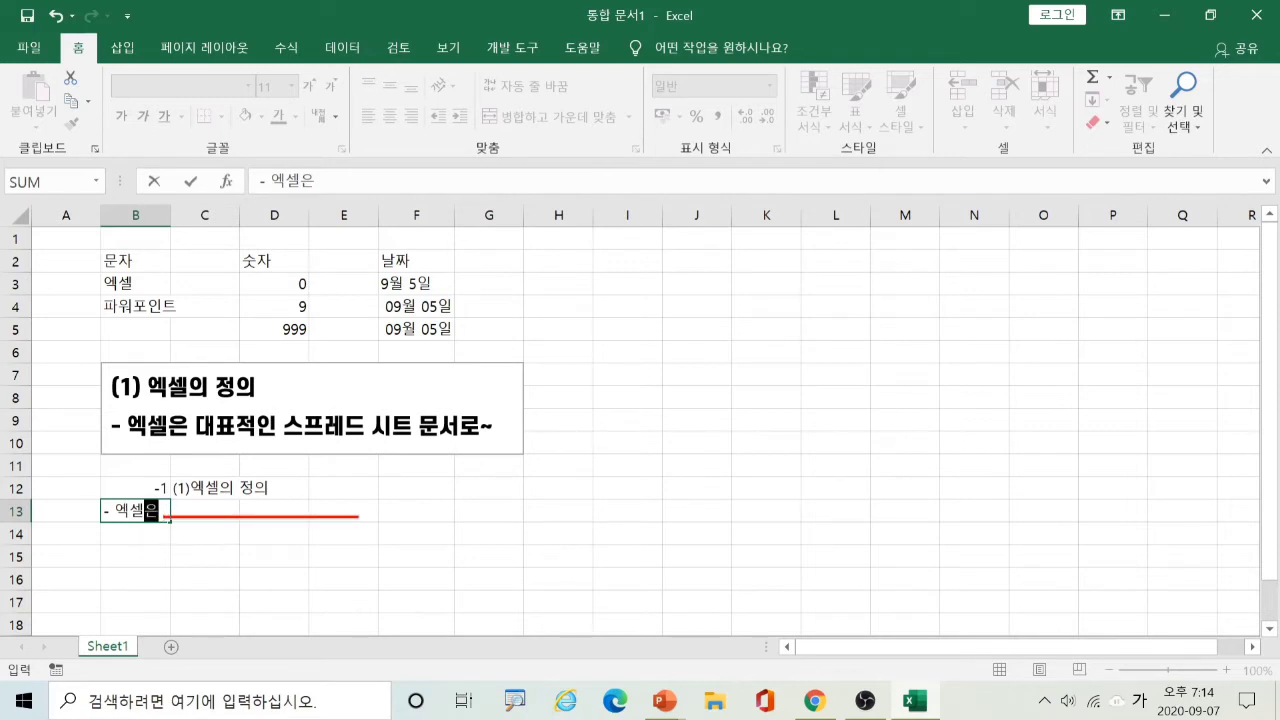
key(Escape)
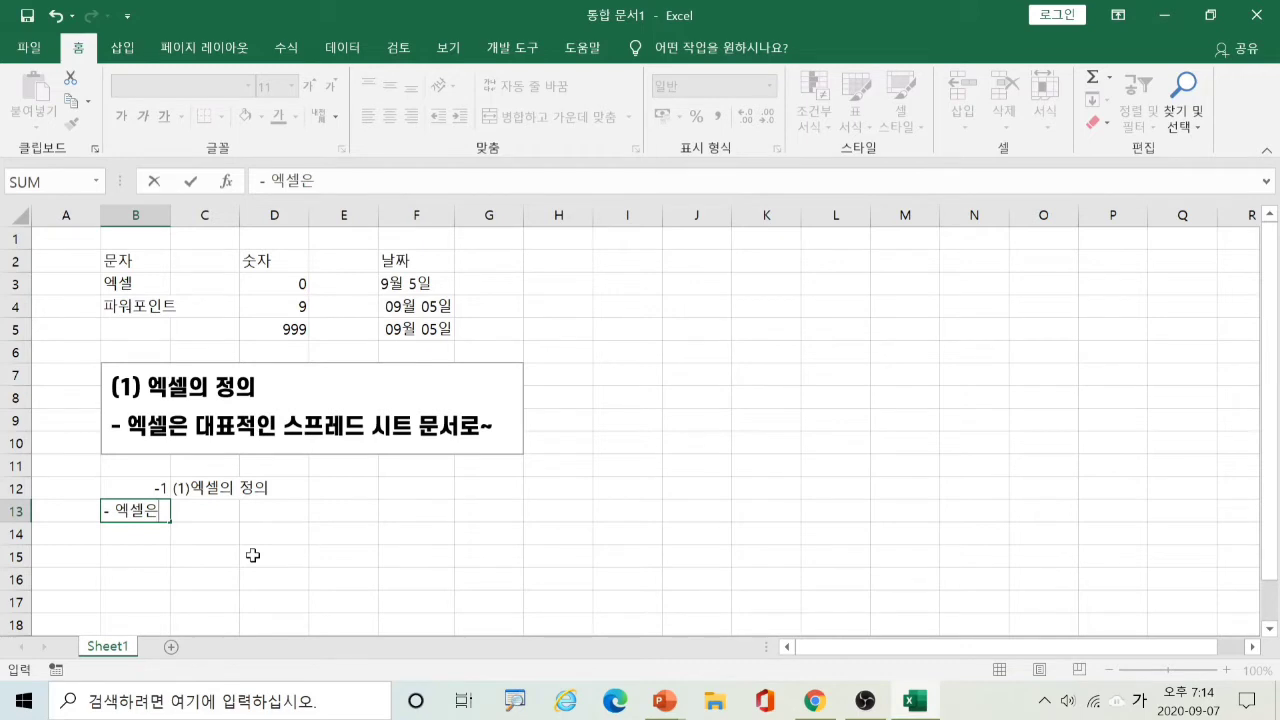
key(Return)
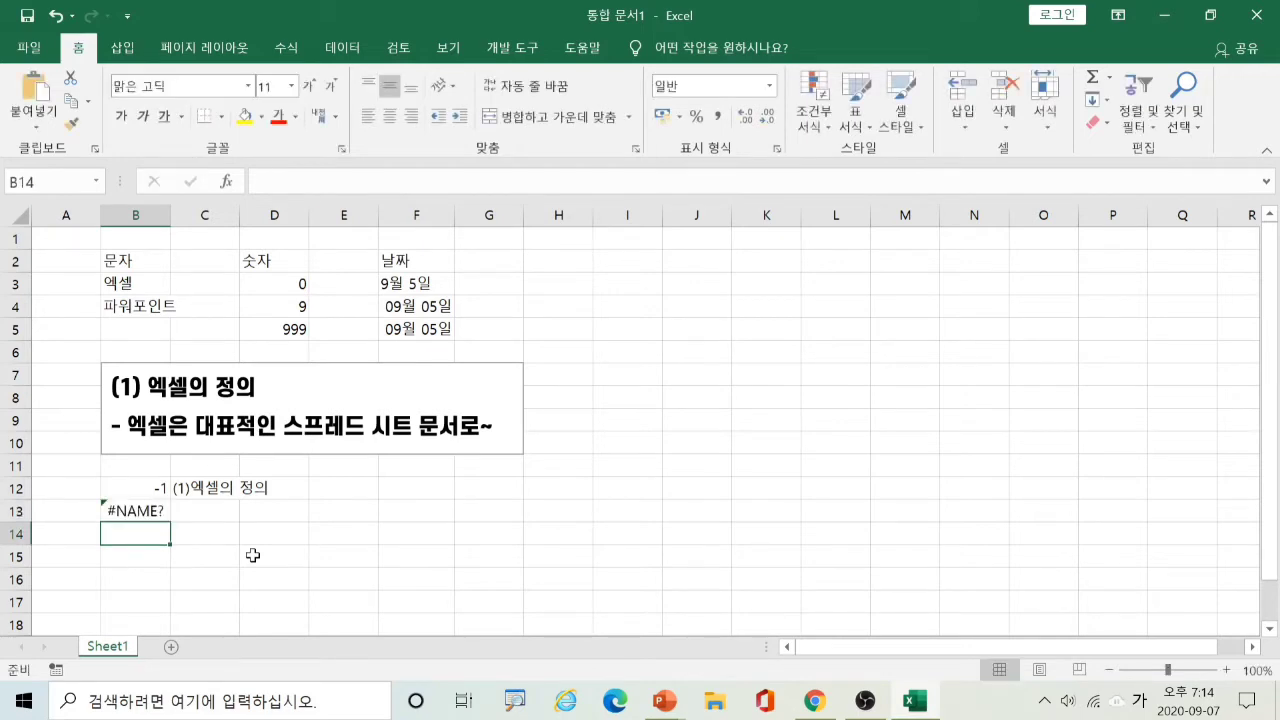
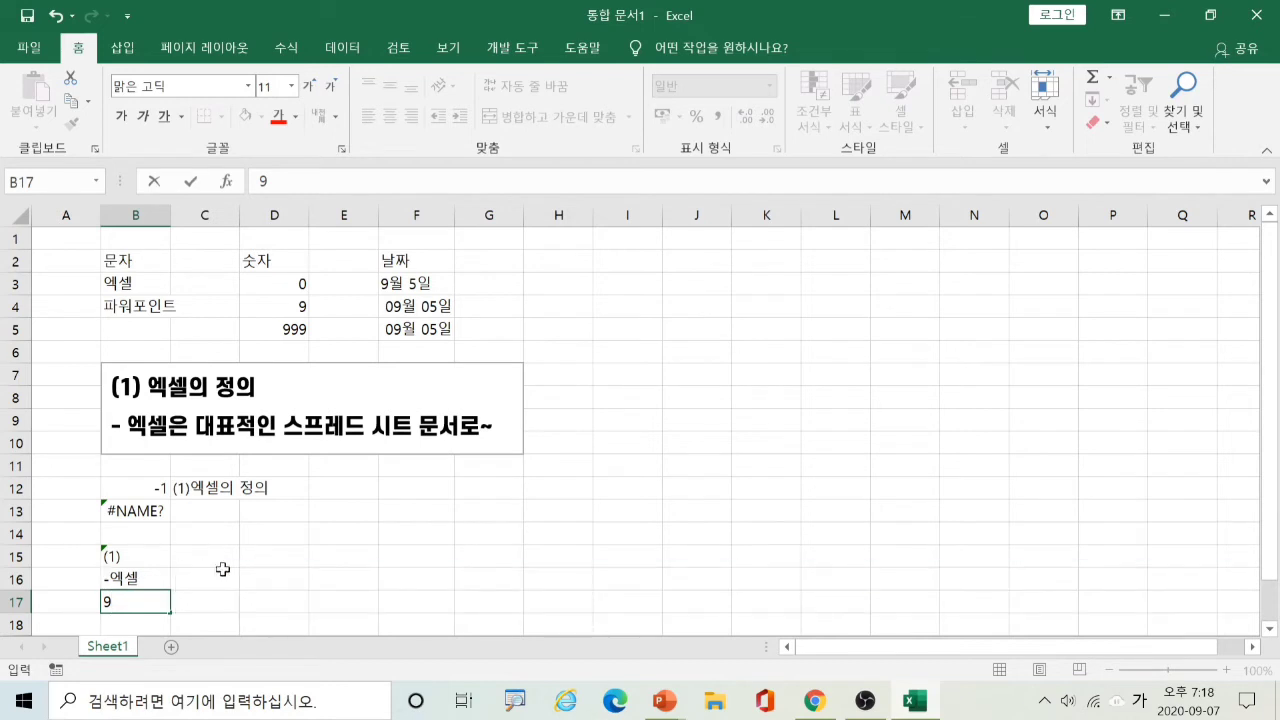
- Enter the number 9 in cell B17 and the number 99 in cell C13
scroll(143, 600, down, 1)
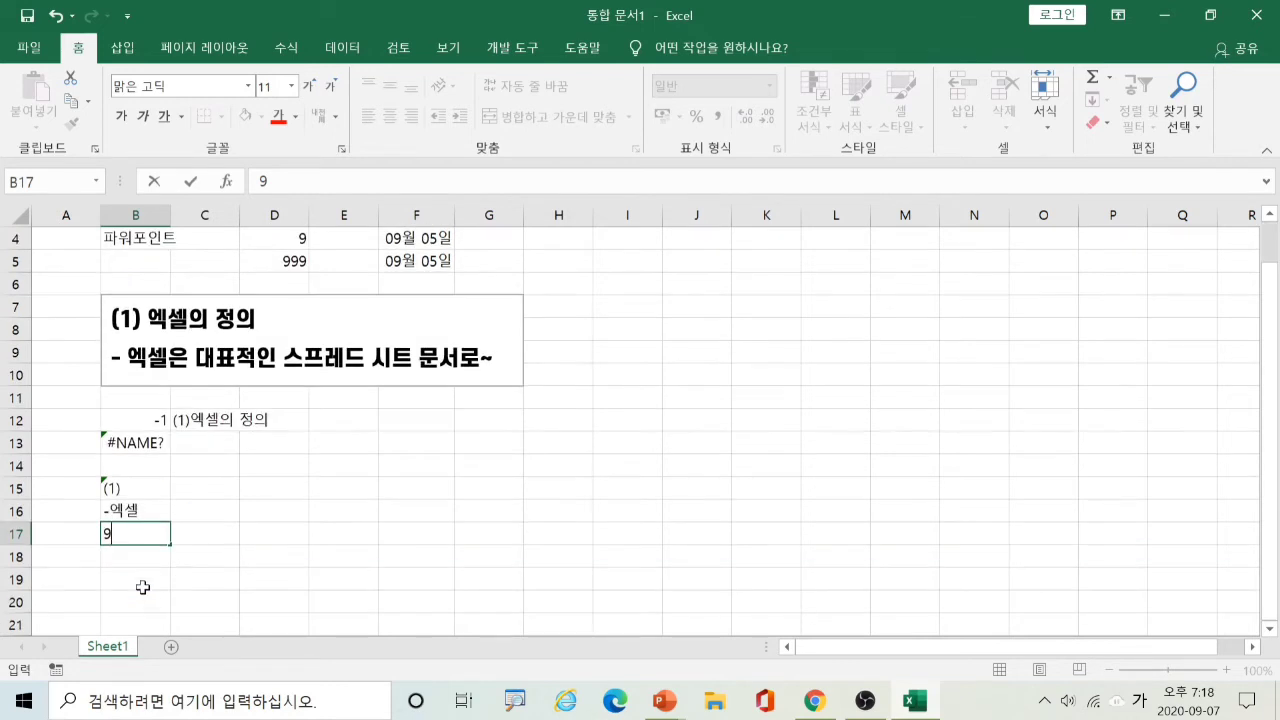
key(Return)
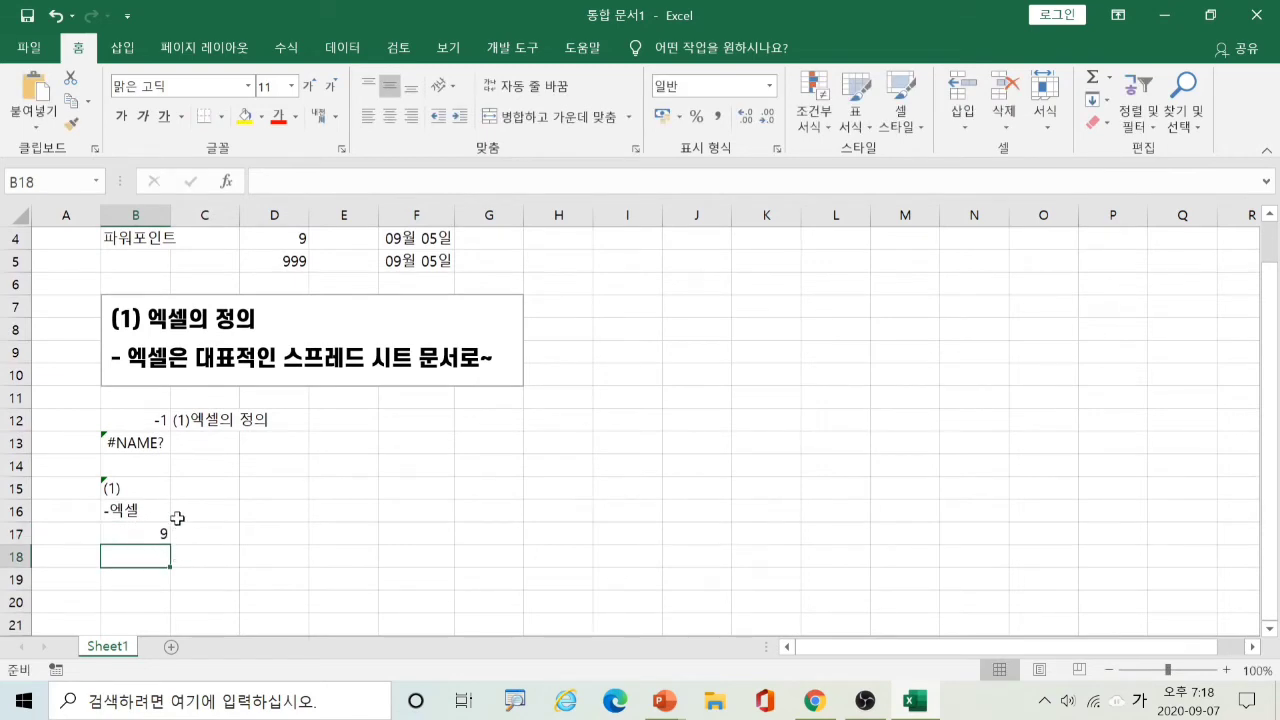
click(125, 528)
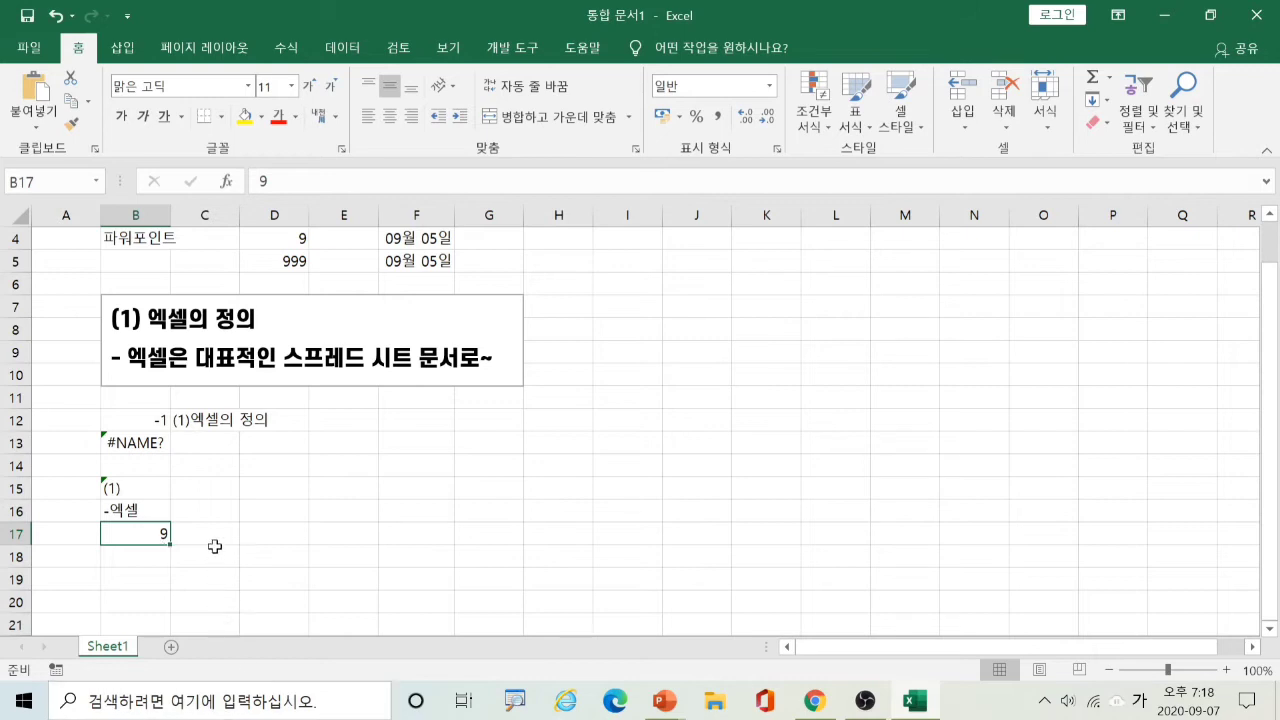
click(205, 447)
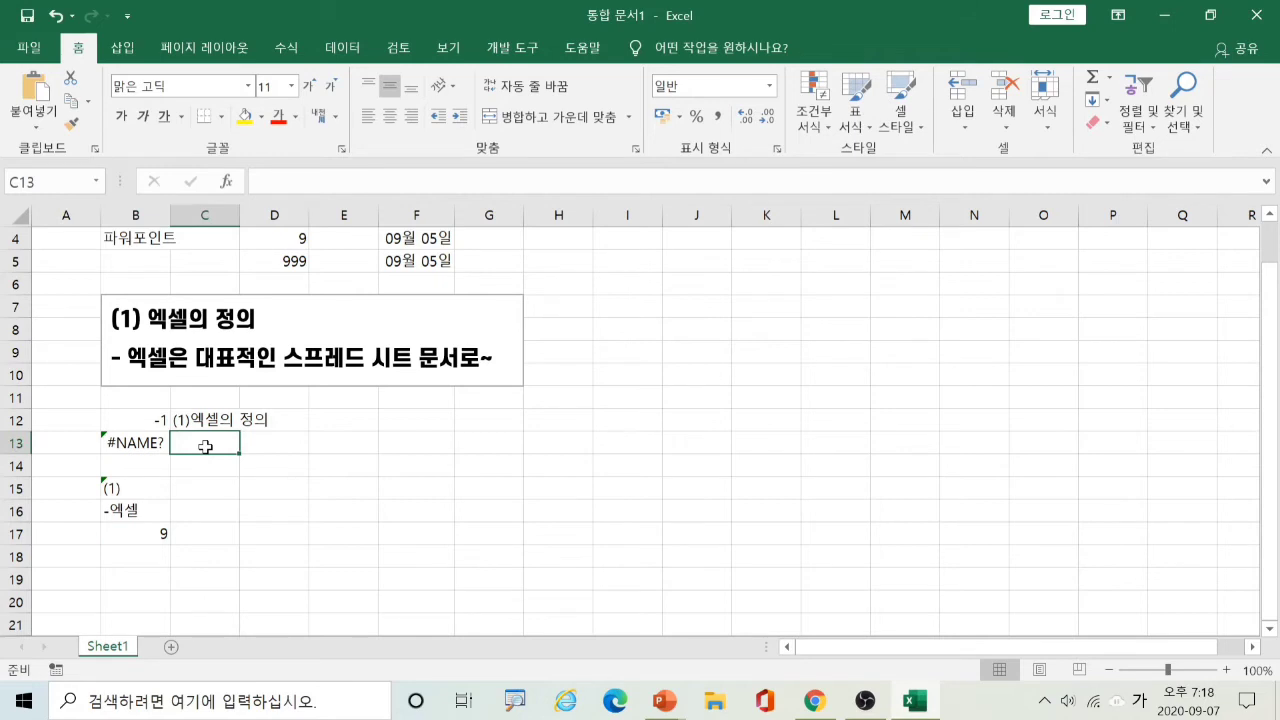
text(99)
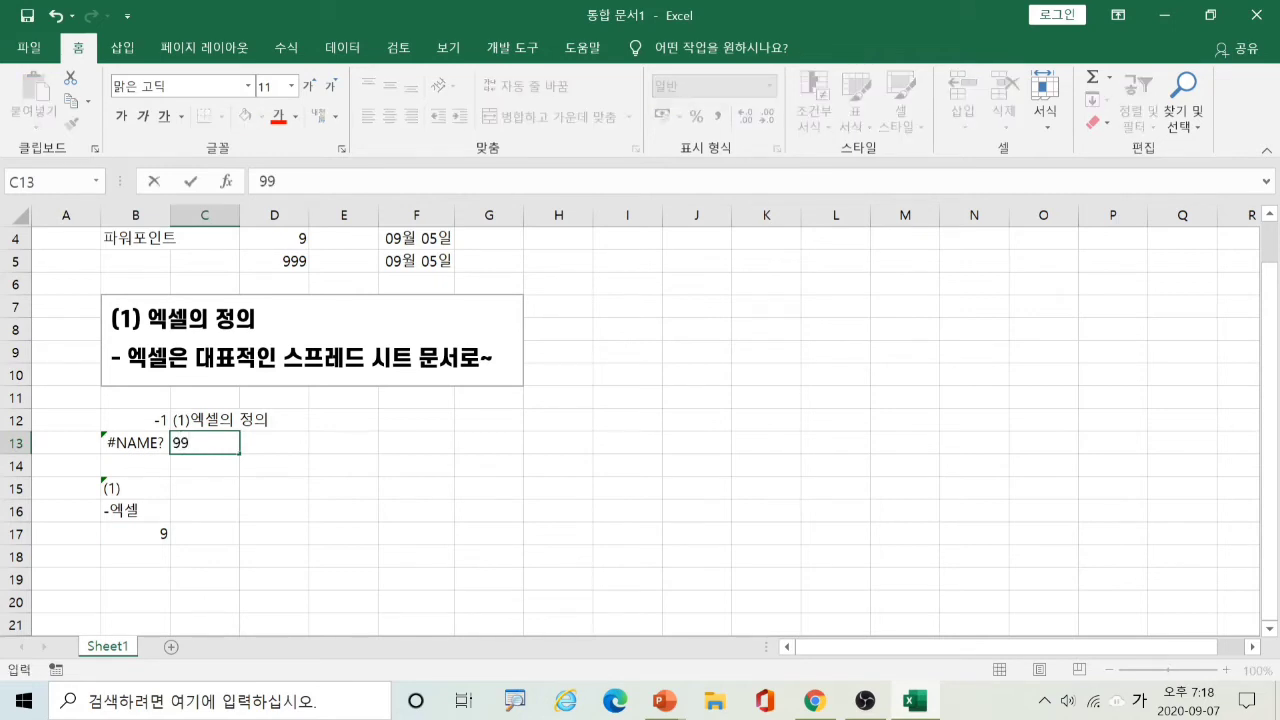
key(Return)
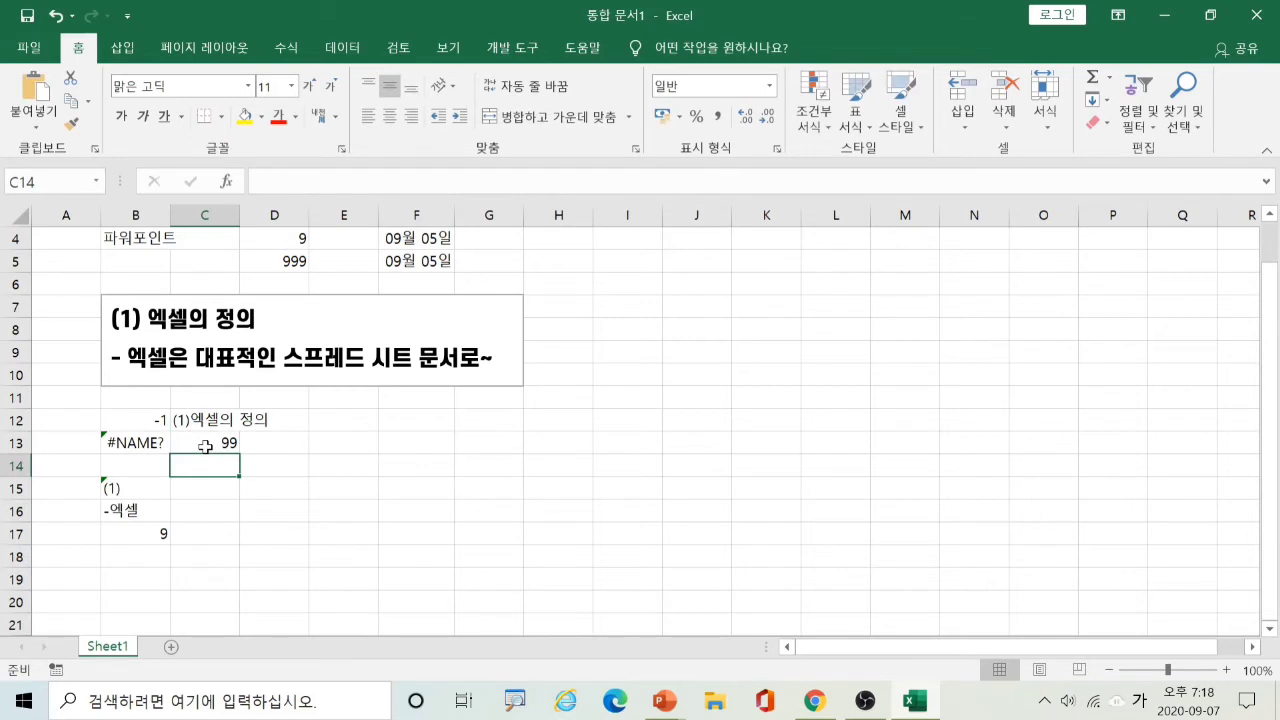
- Add an apostrophe before the 9 in cell B17 to store it as text
click(136, 534)
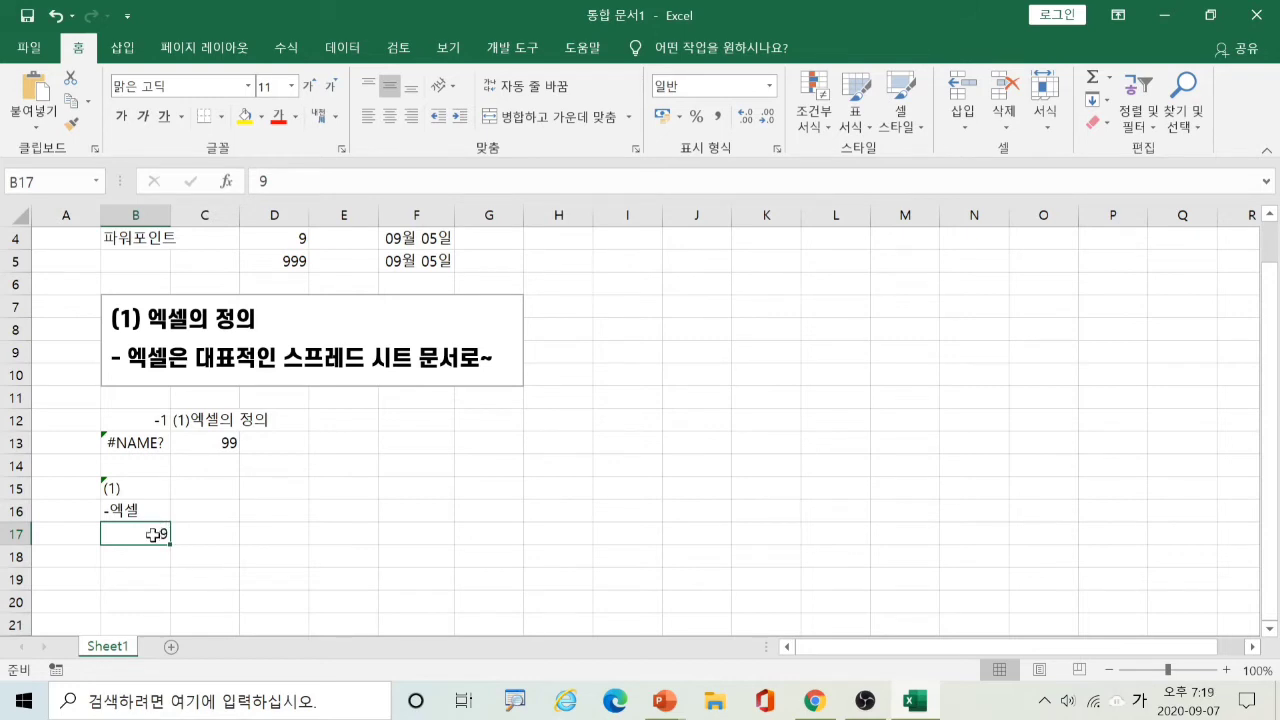
double_click(152, 535)
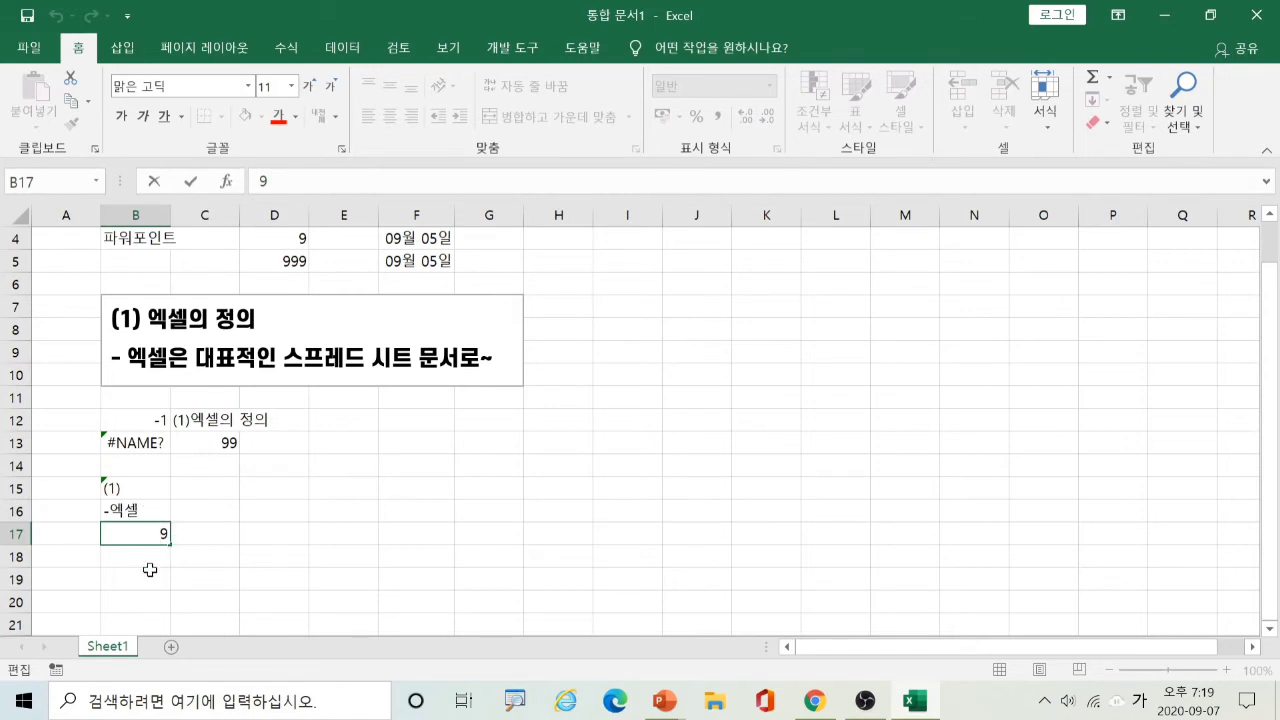
text(')
key(Return)
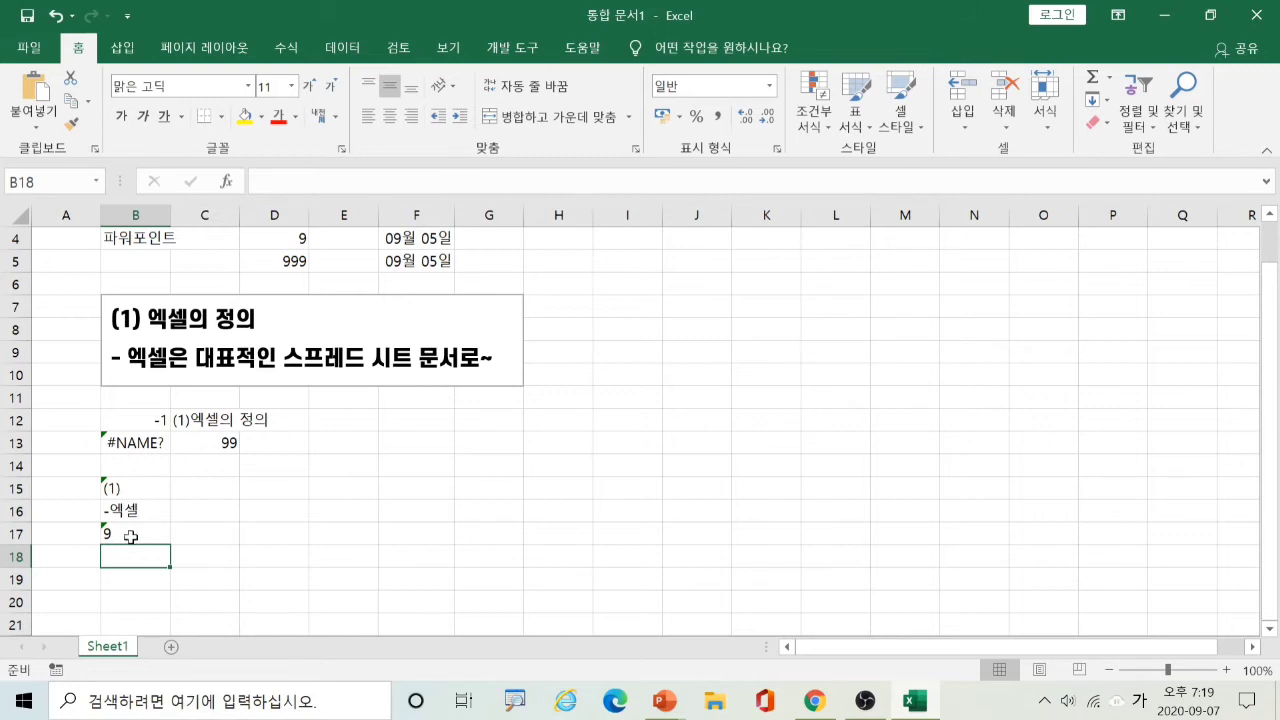
click(131, 537)
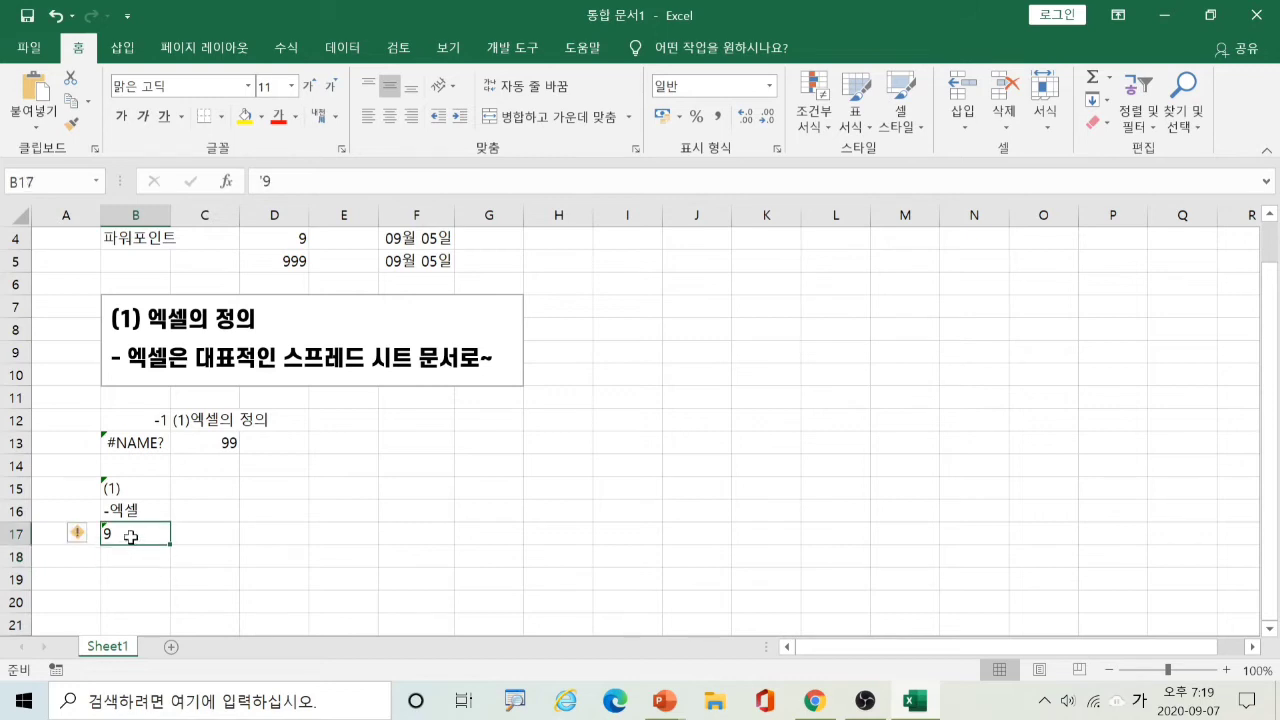
click(216, 541)
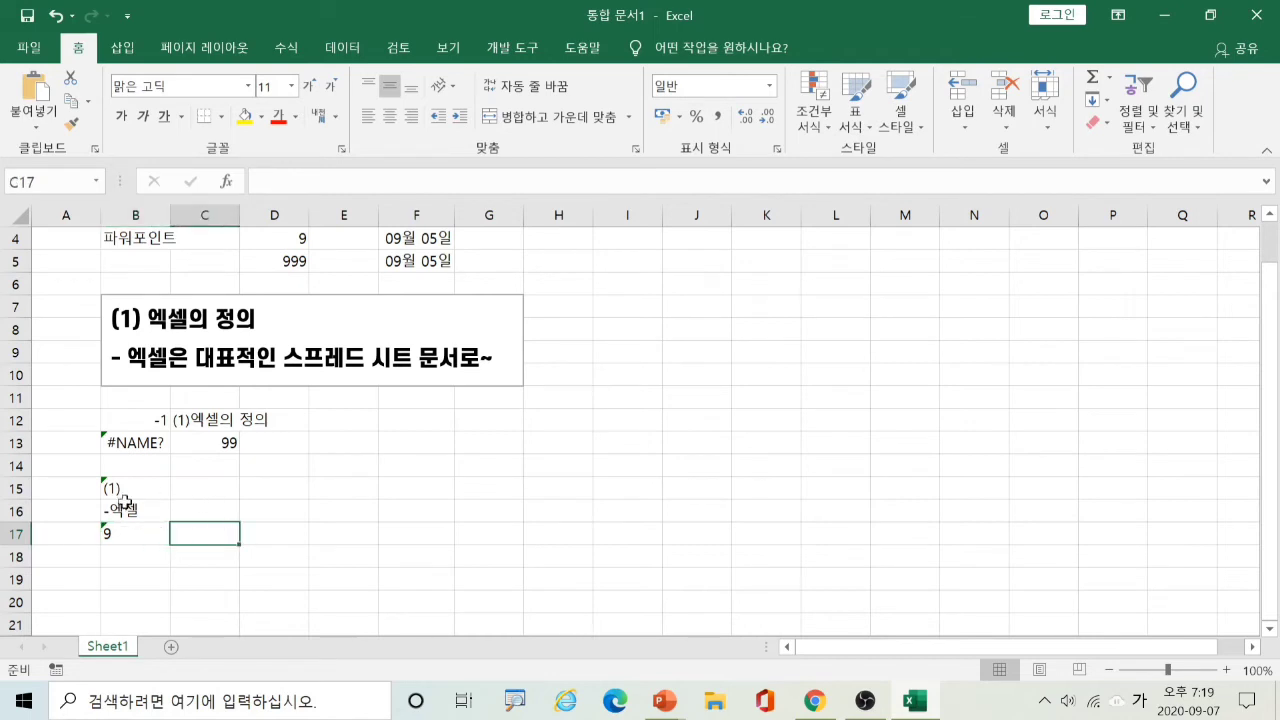
- Examine the contents, alignment and corner markers of the apostrophe-prefixed entries in cells B15 to B17
scroll(130, 420, up, 1)
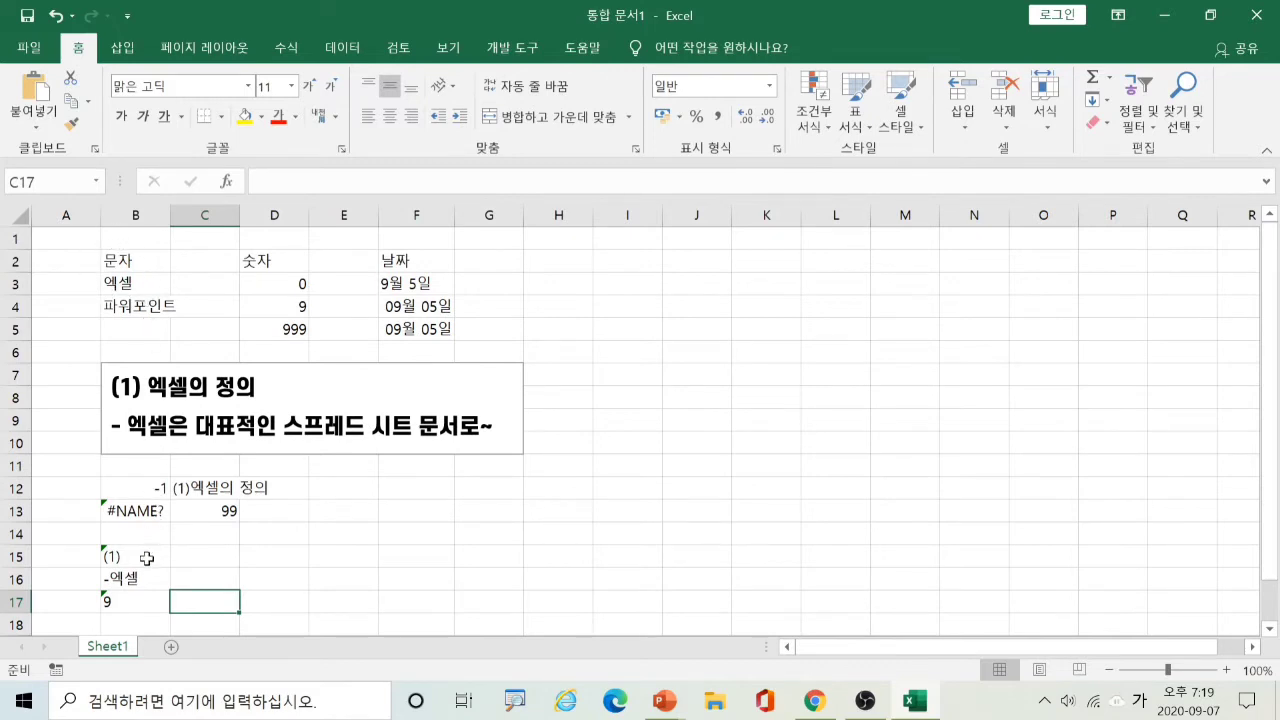
click(129, 605)
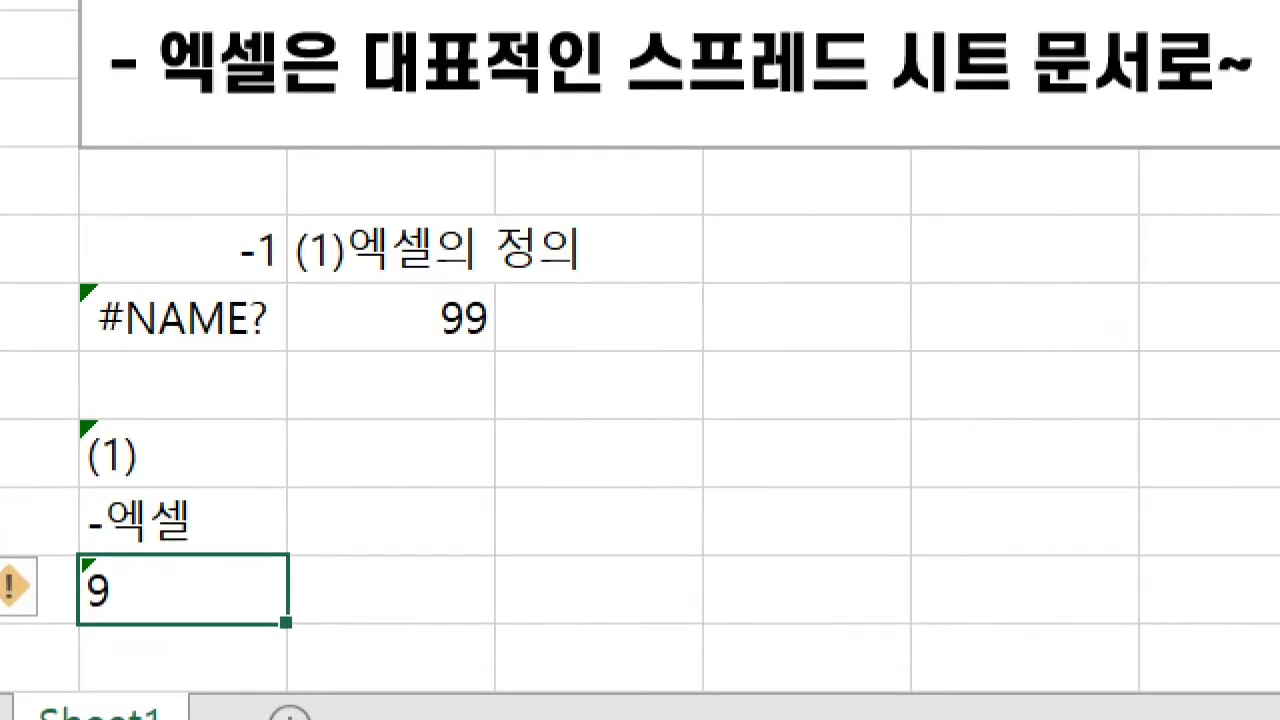
mouse_move(181, 606)
mouse_down()
mouse_move(134, 640)
mouse_move(72, 540)
mouse_move(202, 522)
mouse_move(180, 657)
mouse_move(158, 659)
mouse_up()
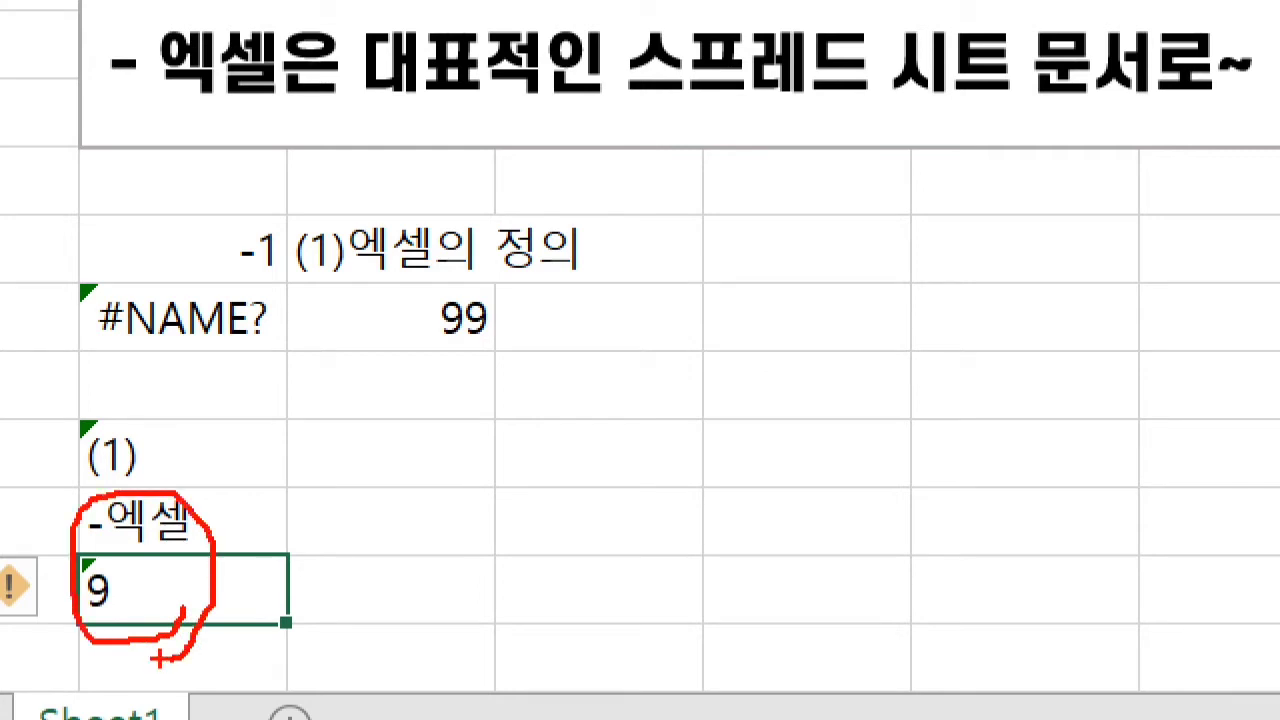
mouse_move(114, 564)
mouse_down()
mouse_move(68, 570)
mouse_move(92, 614)
mouse_move(138, 566)
mouse_move(106, 558)
mouse_up()
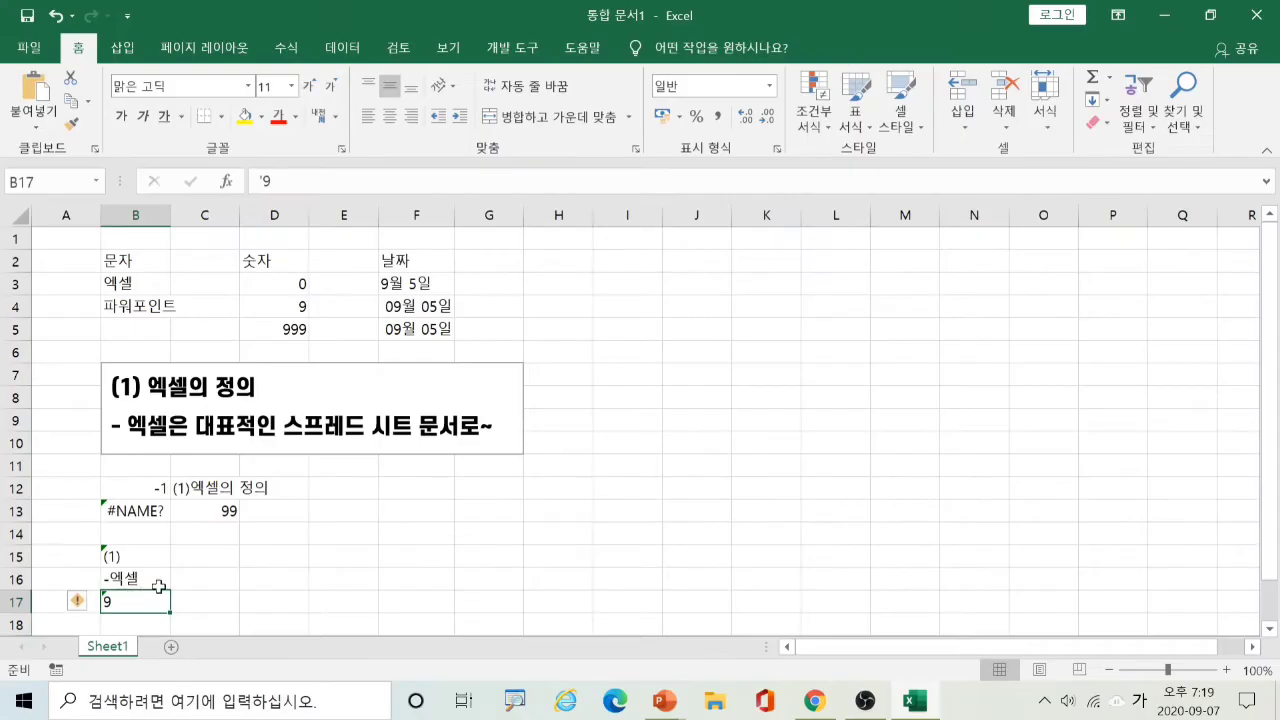
click(255, 518)
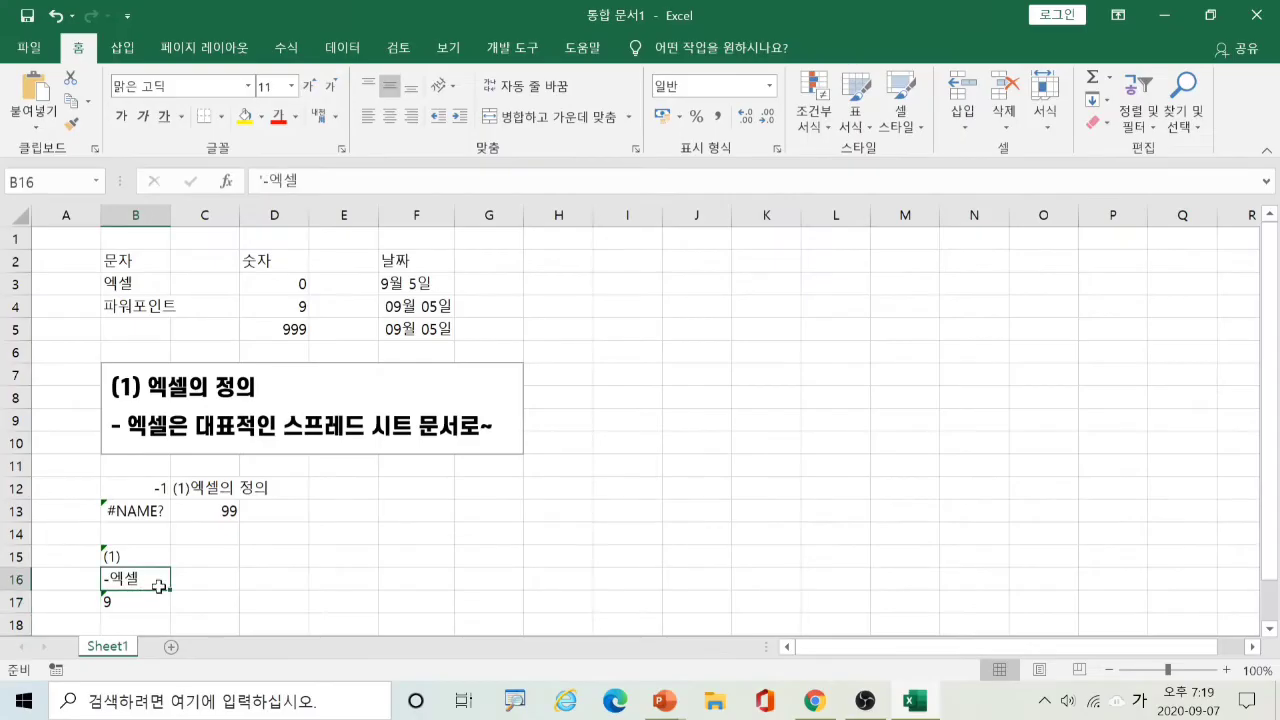
click(145, 513)
click(138, 557)
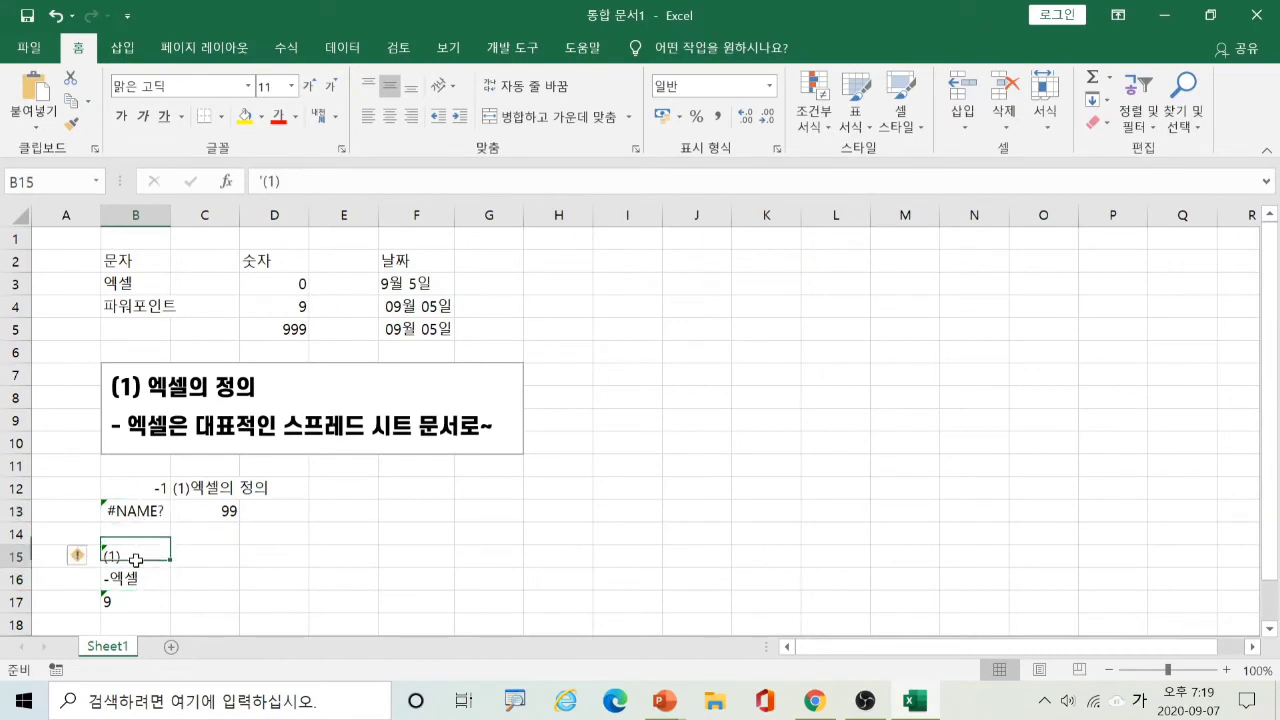
click(143, 577)
click(144, 596)
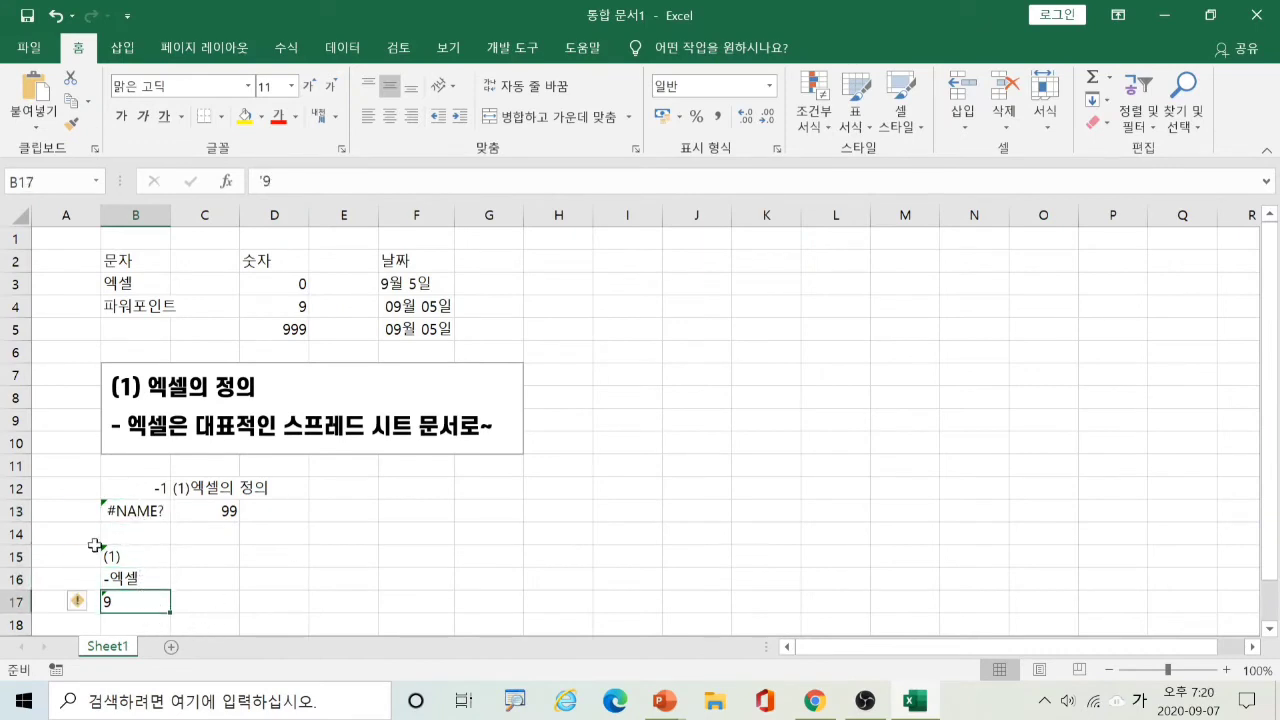
click(225, 548)
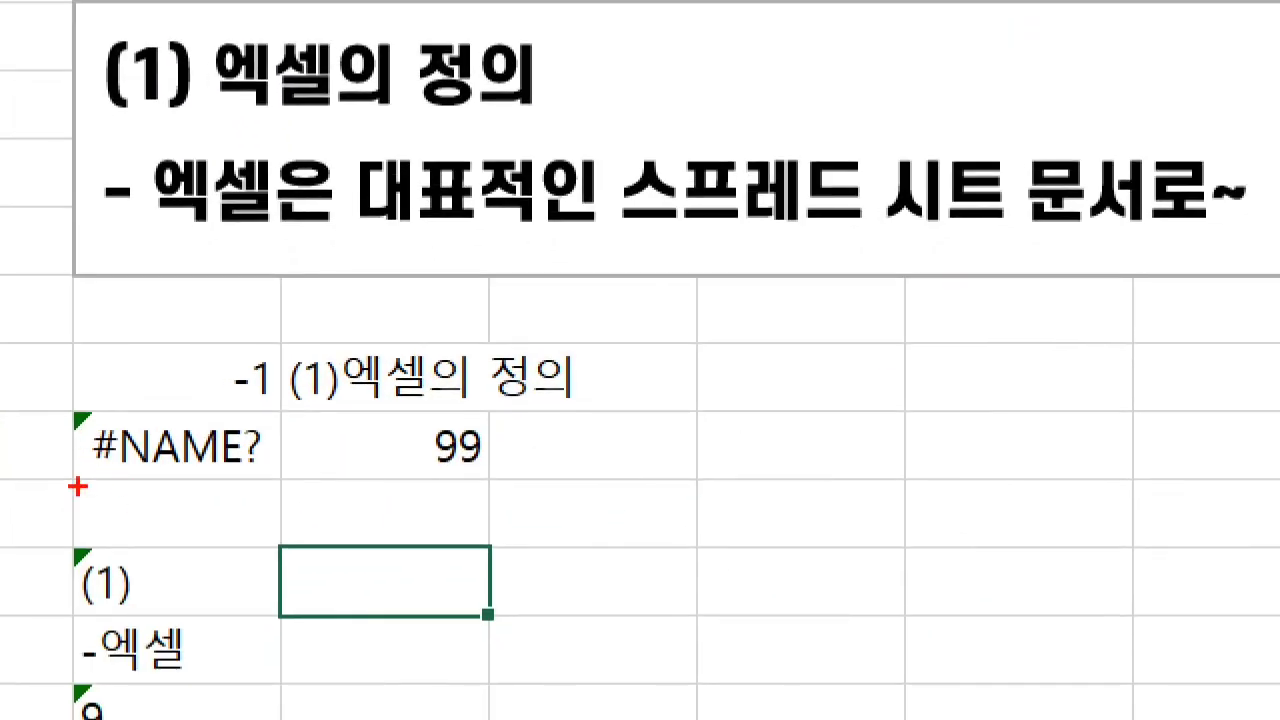
mouse_move(285, 390)
mouse_down()
mouse_move(258, 418)
mouse_move(255, 342)
mouse_move(296, 404)
mouse_up()
mouse_move(210, 486)
mouse_down()
mouse_move(162, 498)
mouse_move(172, 405)
mouse_move(212, 490)
mouse_move(195, 505)
mouse_up()
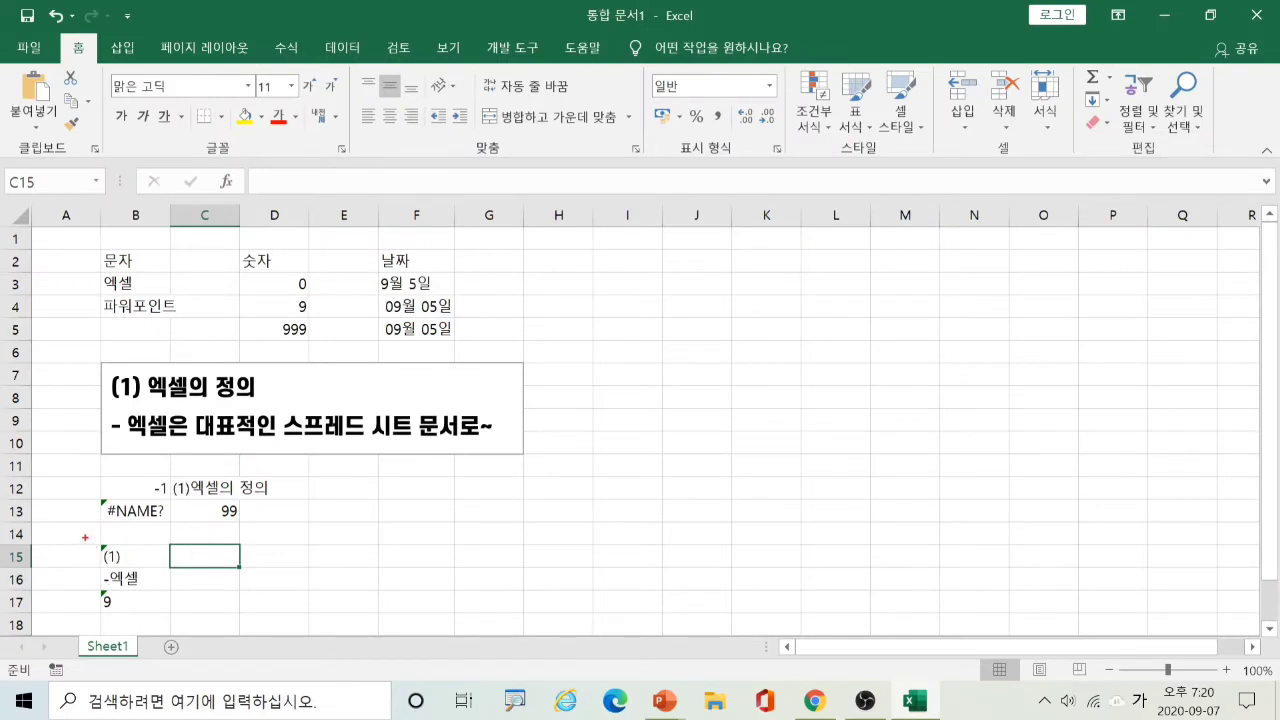
drag(86, 538, 180, 616)
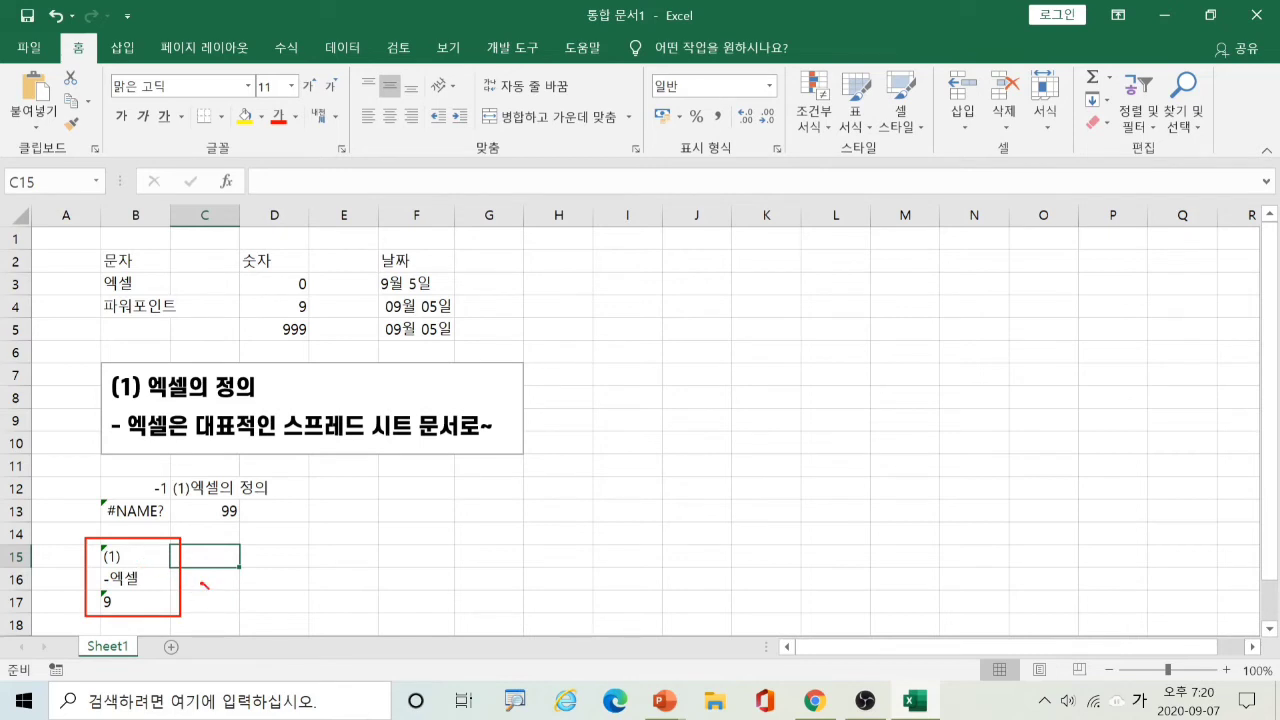
drag(203, 597, 190, 597)
key(Escape)
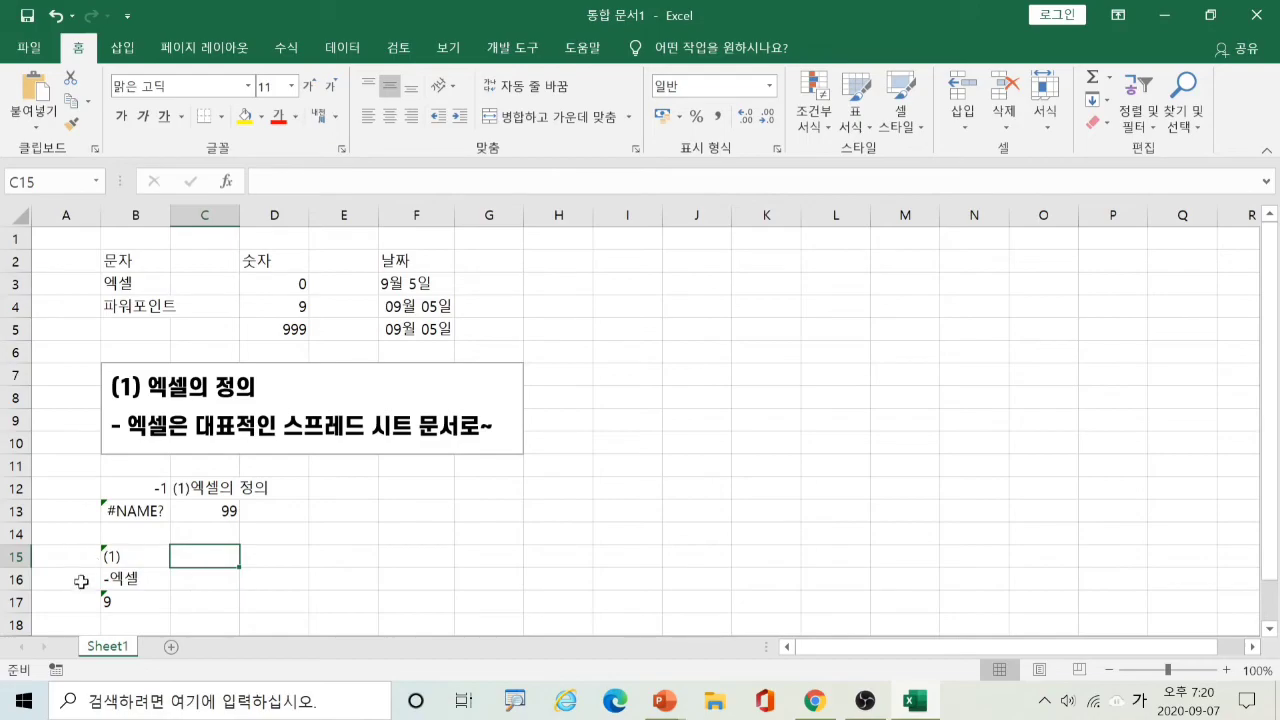
key(ctrl+1)
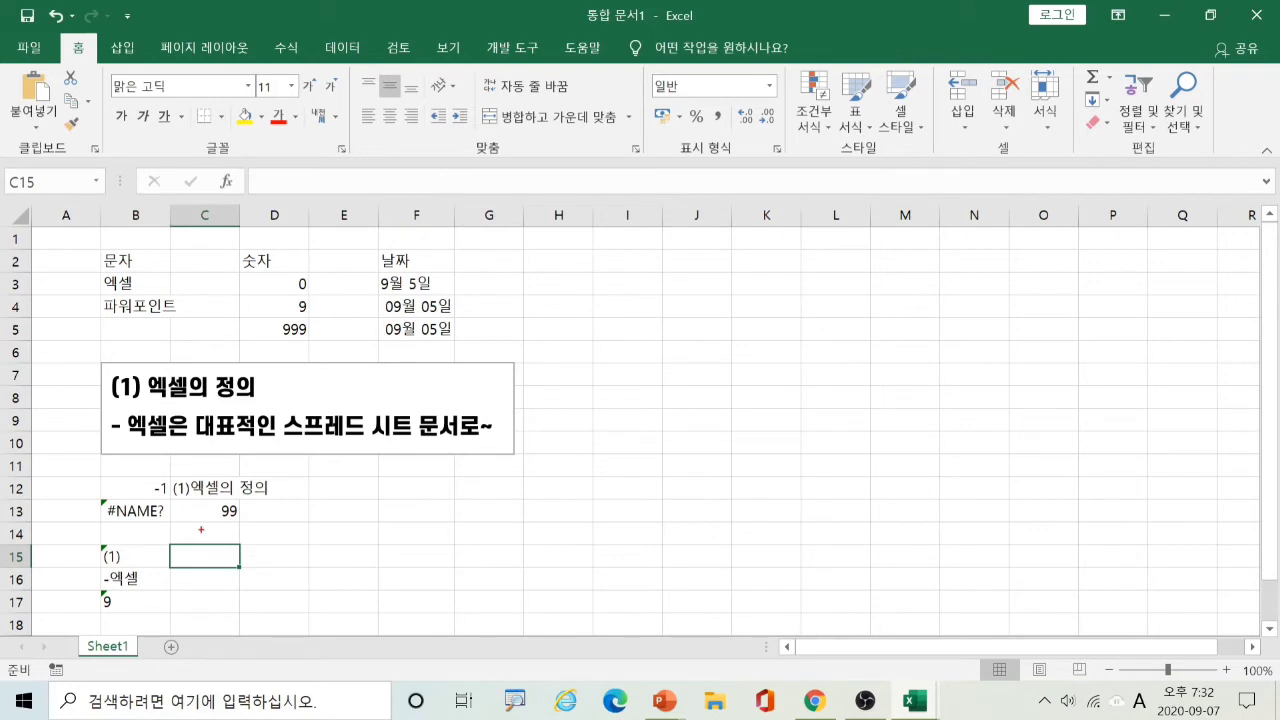
drag(89, 466, 343, 618)
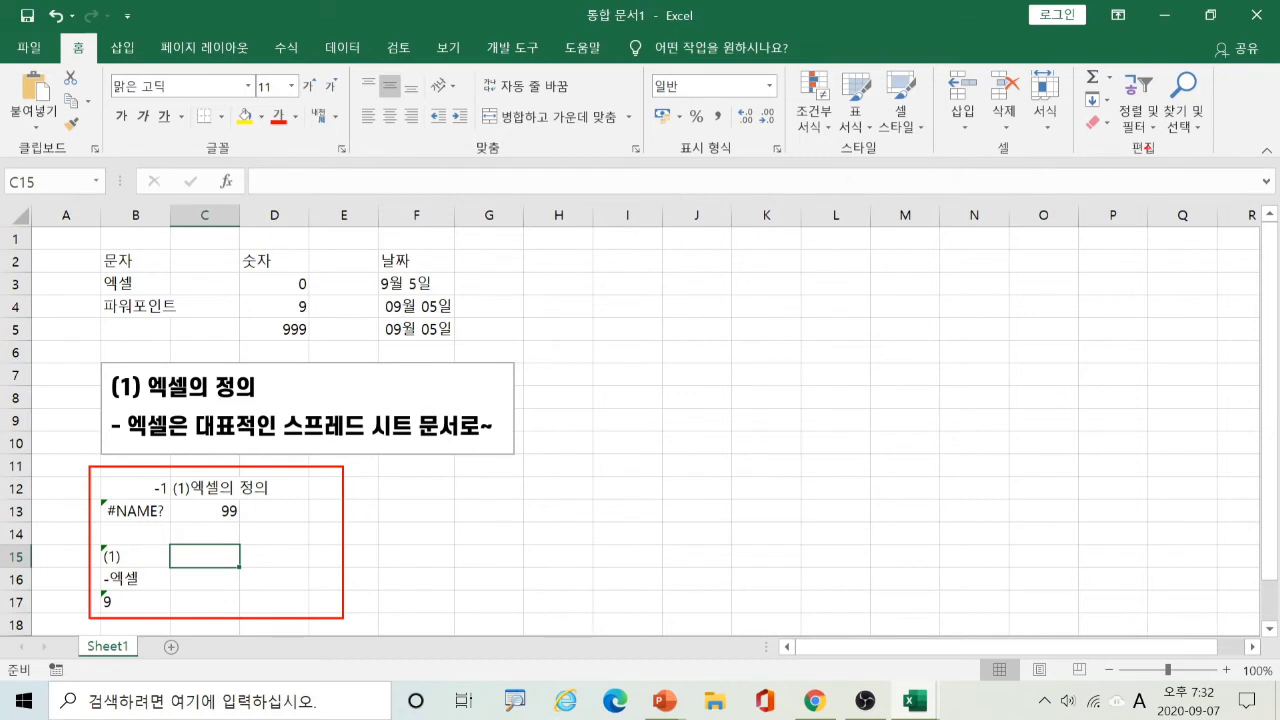
drag(1072, 48, 1218, 174)
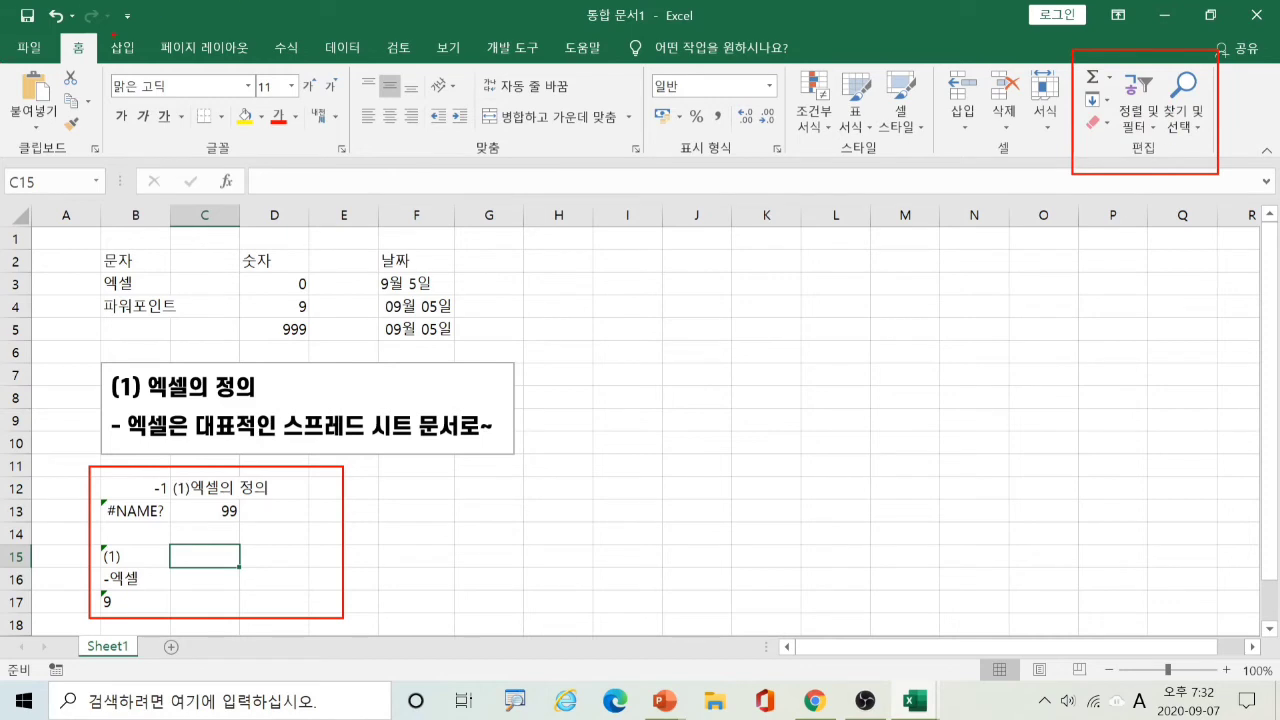
mouse_move(100, 33)
mouse_down()
mouse_move(62, 50)
mouse_move(98, 76)
mouse_move(118, 58)
mouse_move(90, 55)
mouse_up()
key(Escape)
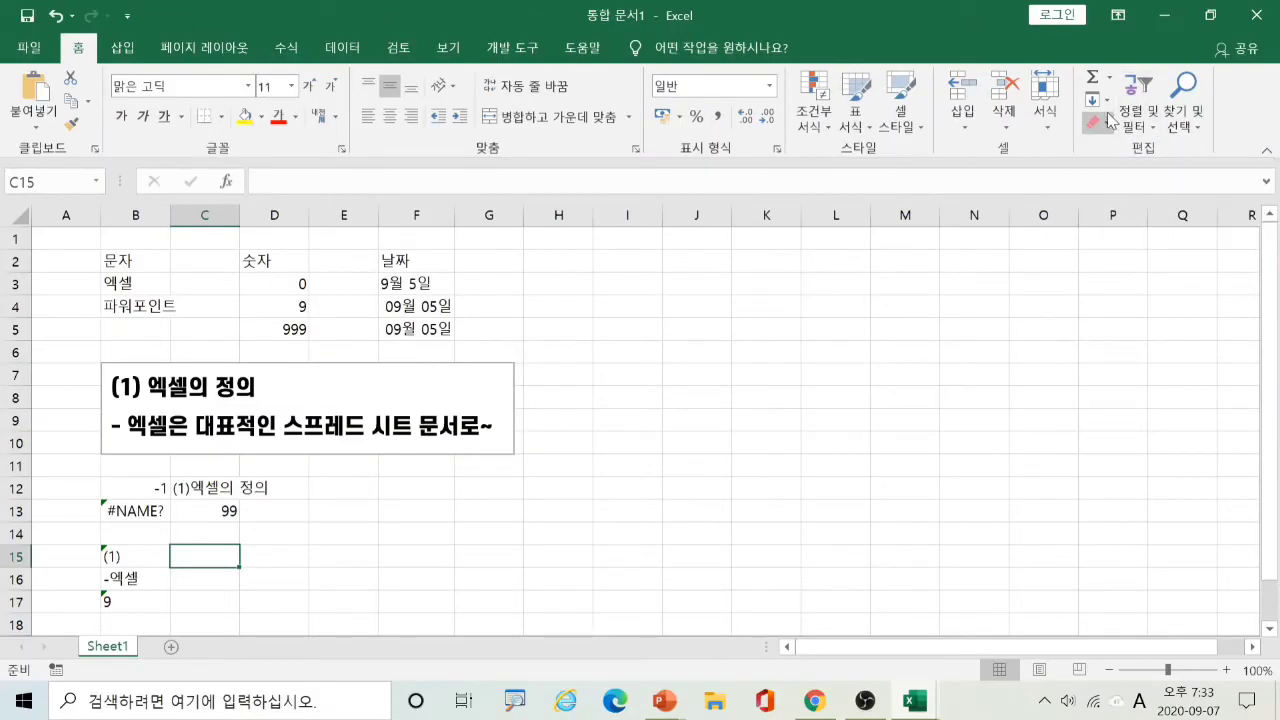
click(857, 351)
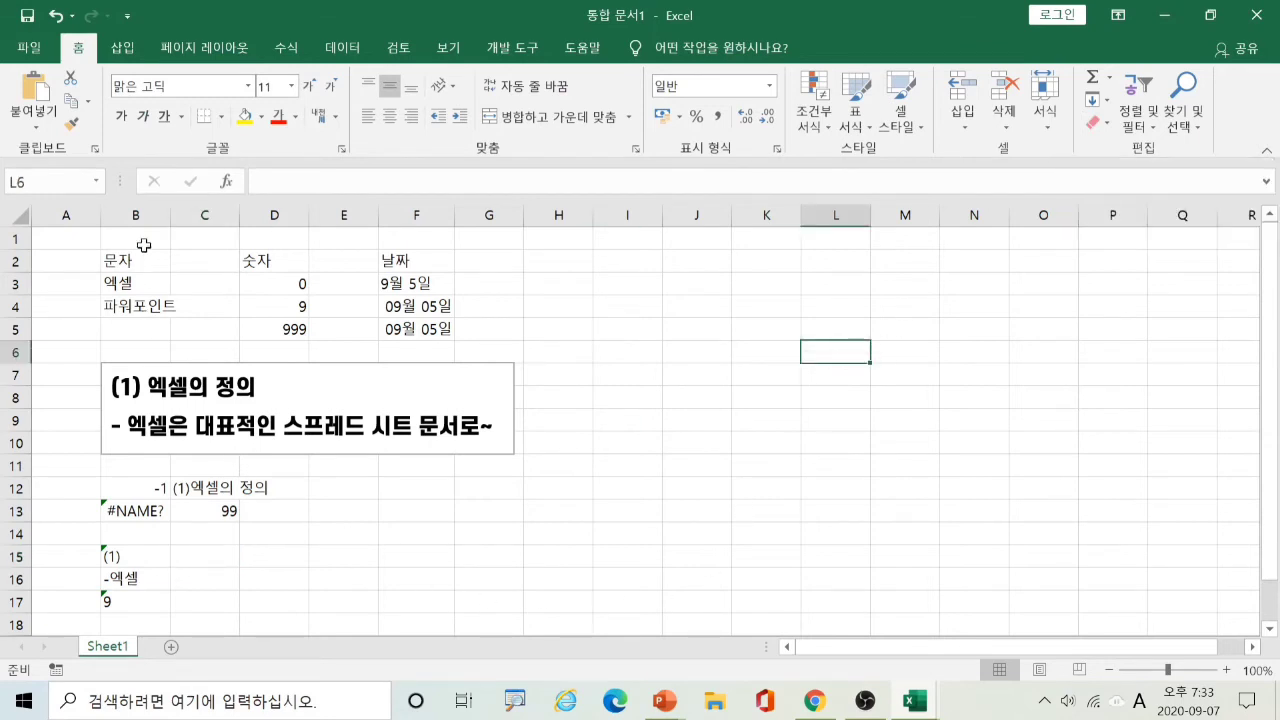
- Clear everything, both contents and formatting, from the practice entries in the range B12:E17
click(128, 485)
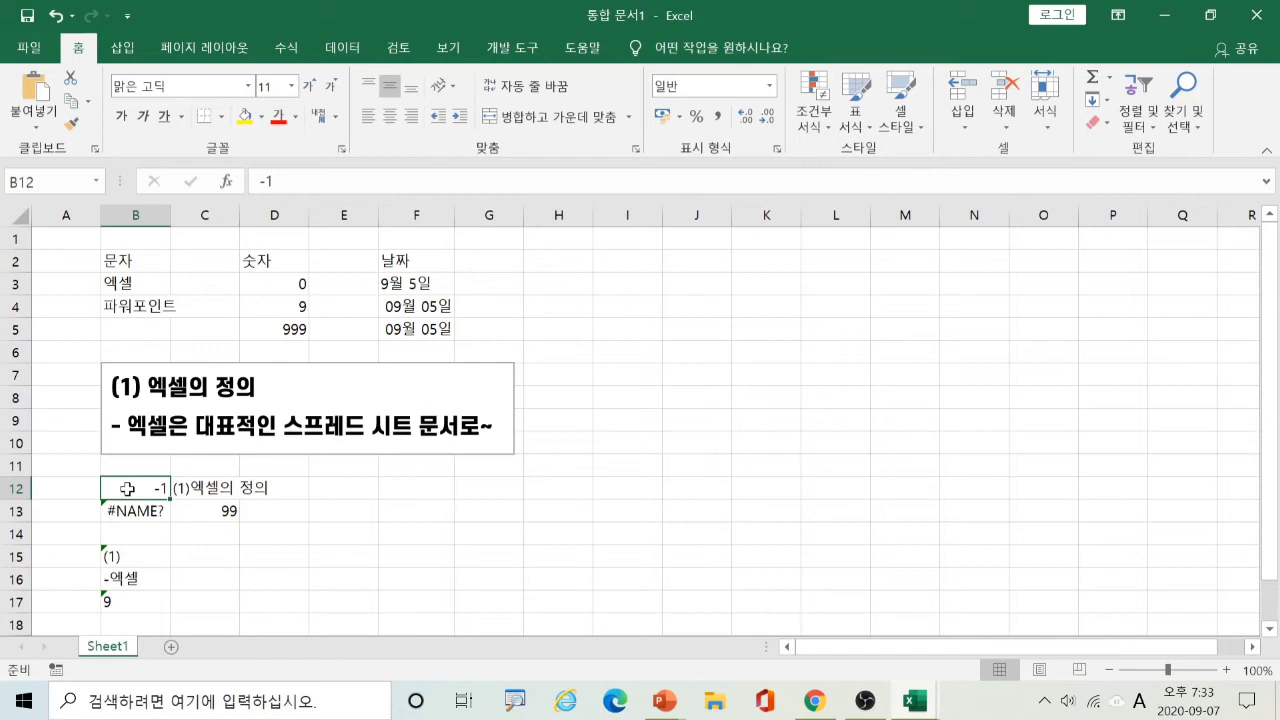
drag(128, 488, 329, 603)
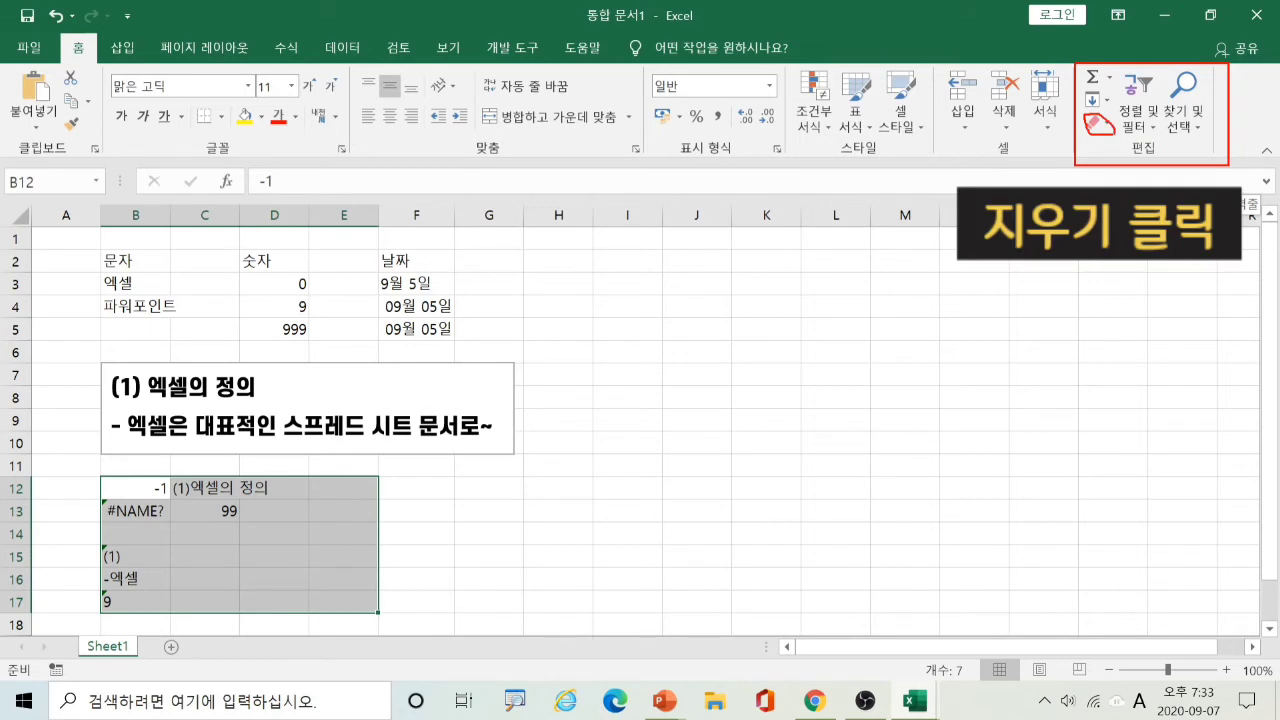
click(1107, 124)
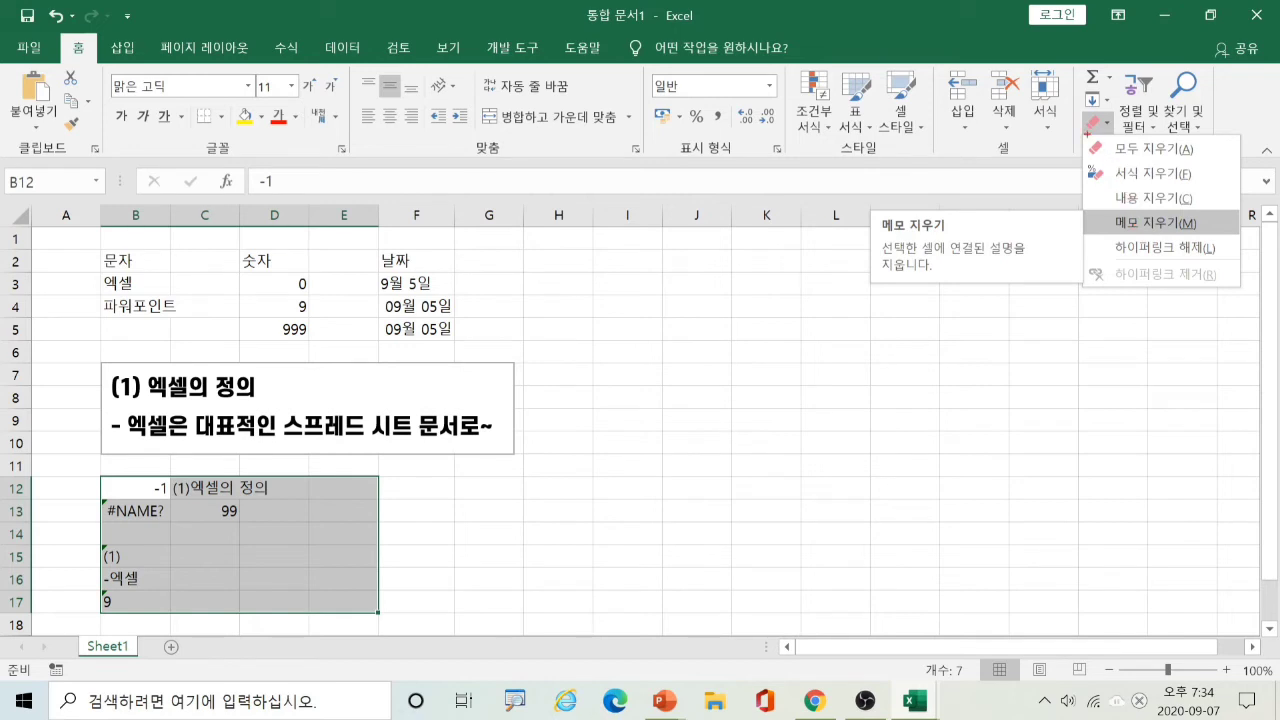
mouse_move(1081, 133)
mouse_down()
mouse_move(1112, 160)
mouse_move(1239, 166)
mouse_up()
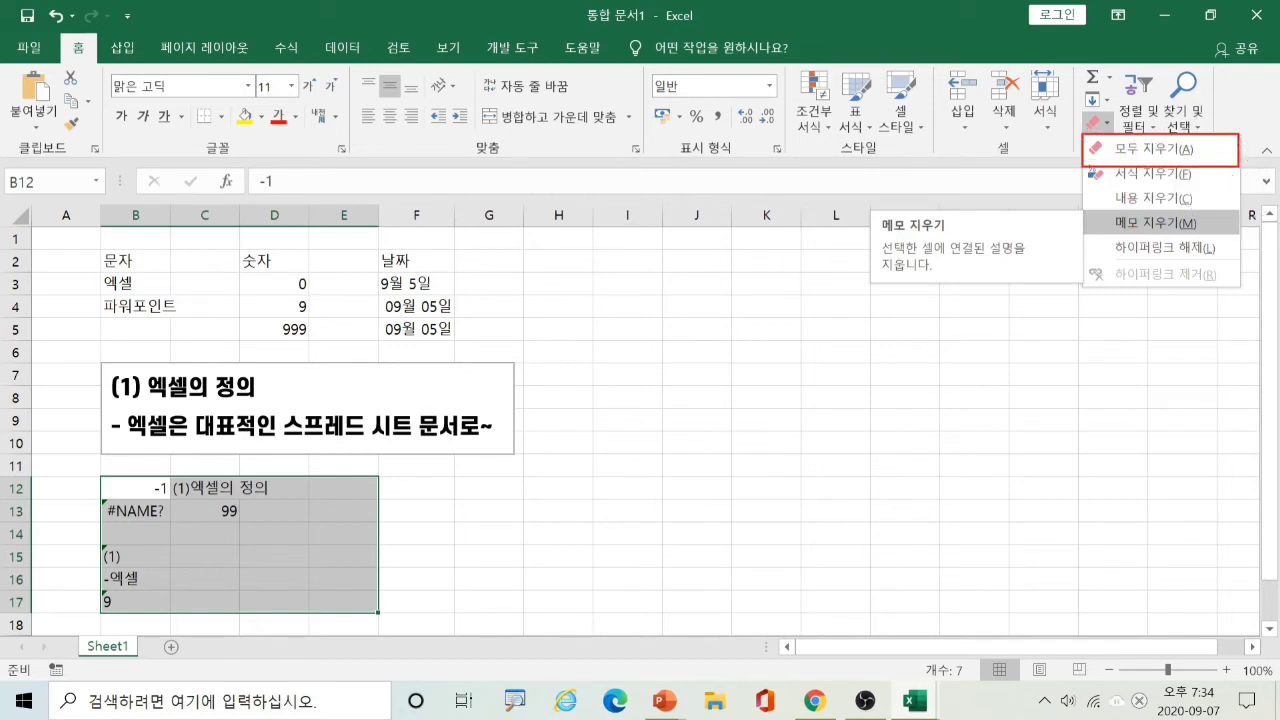
mouse_move(1124, 118)
mouse_down()
mouse_move(1137, 147)
mouse_move(1172, 110)
mouse_up()
key(Escape)
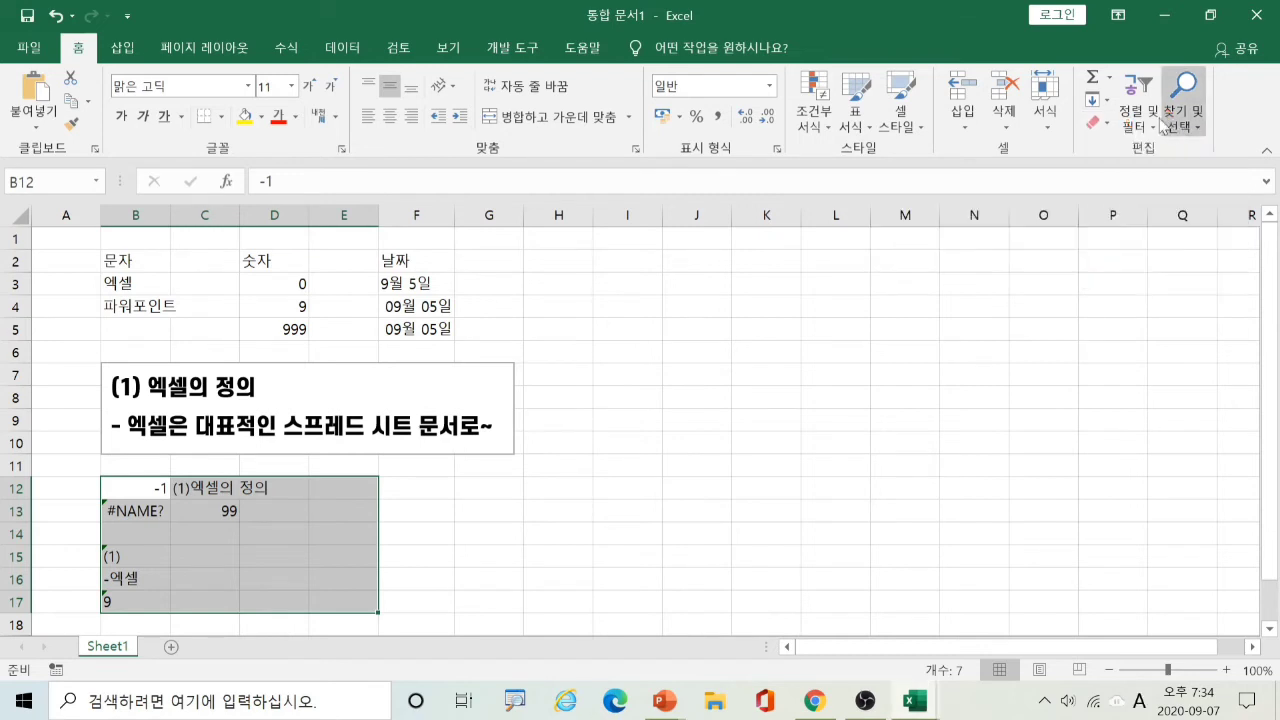
click(1106, 122)
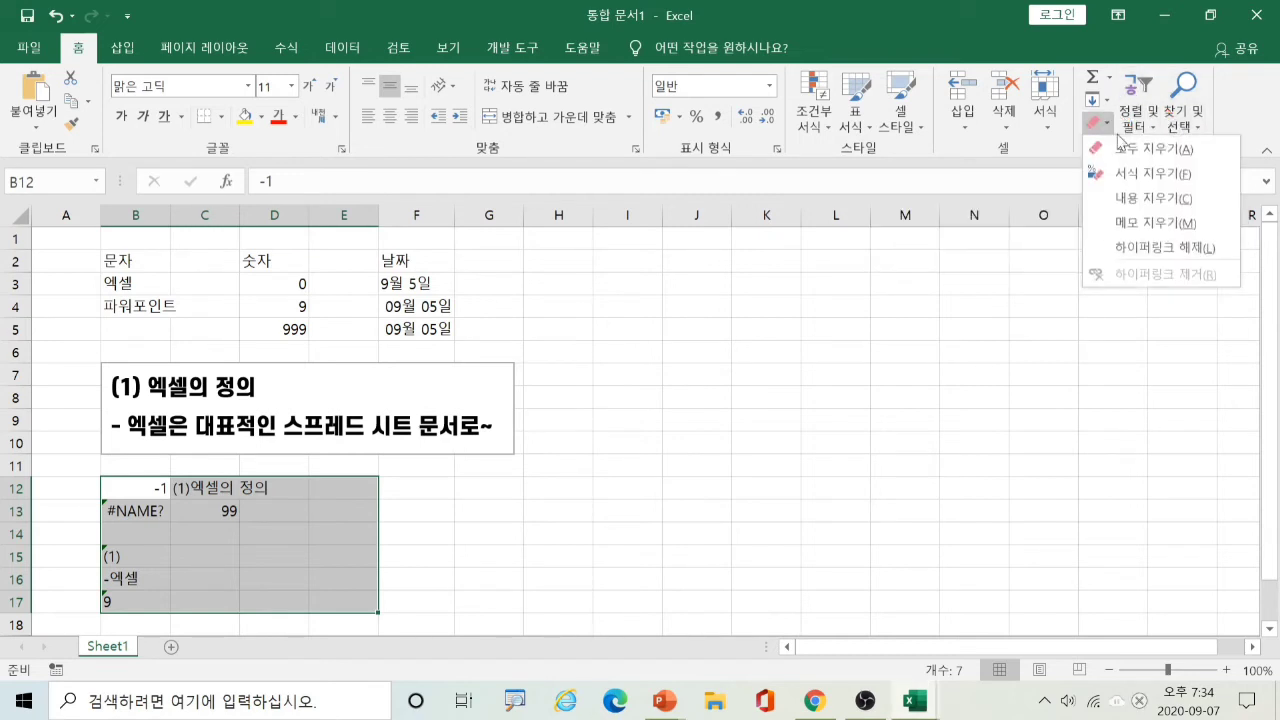
click(1122, 149)
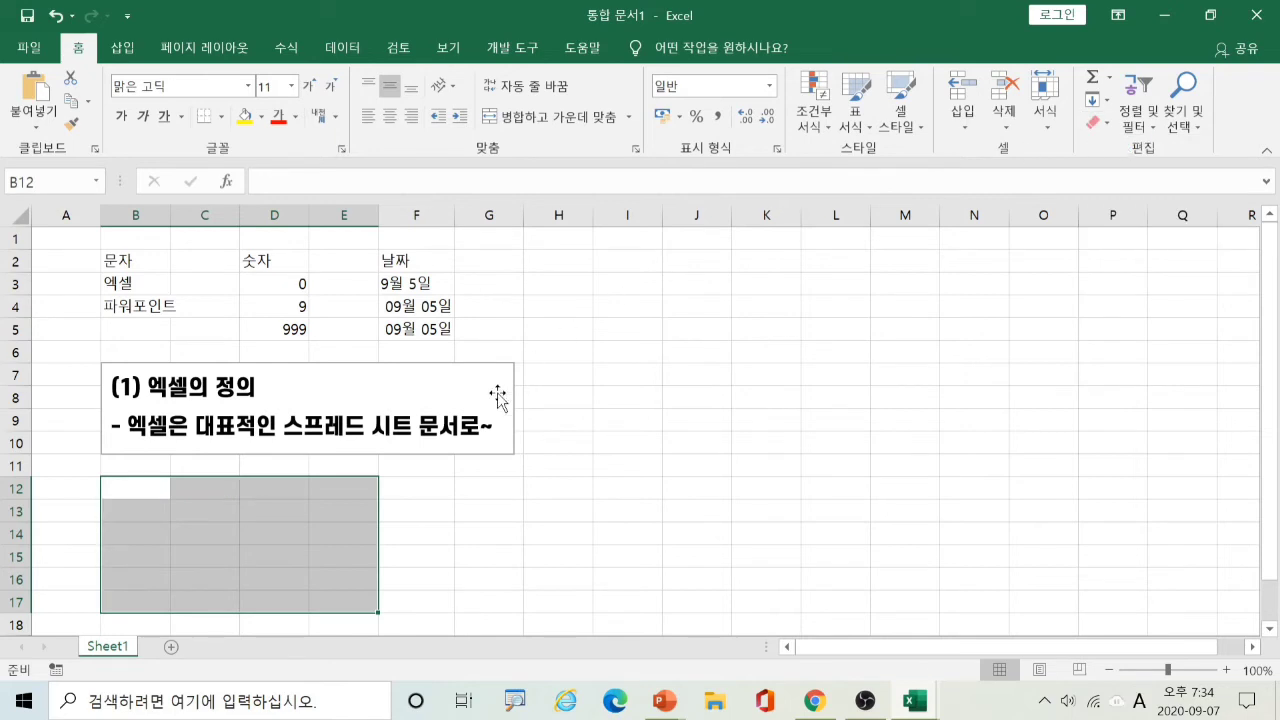
click(282, 518)
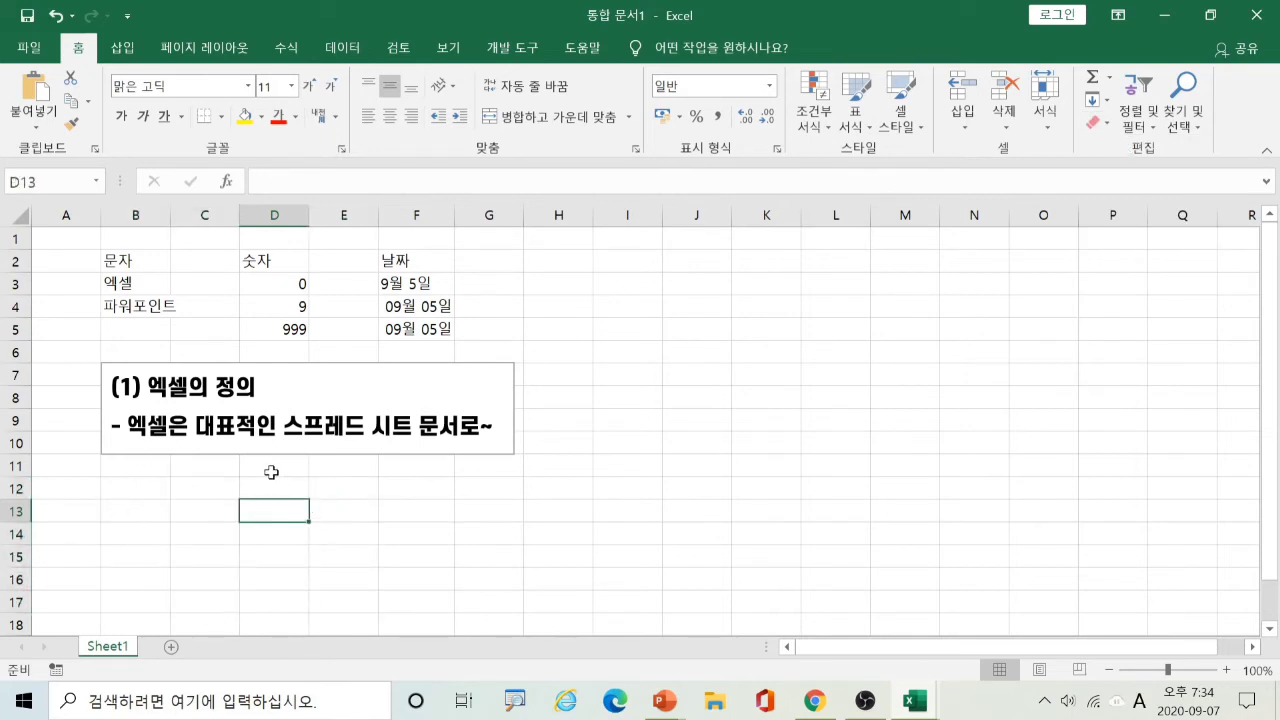
click(155, 486)
drag(155, 486, 325, 604)
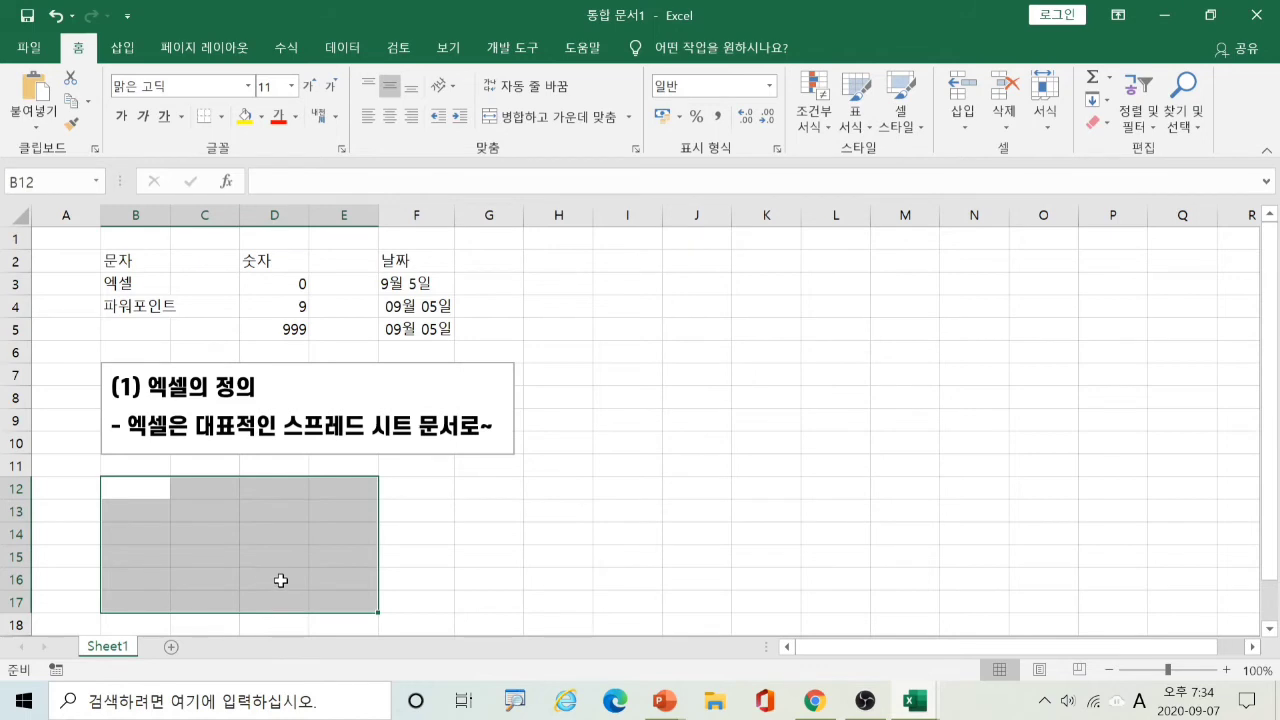
click(423, 510)
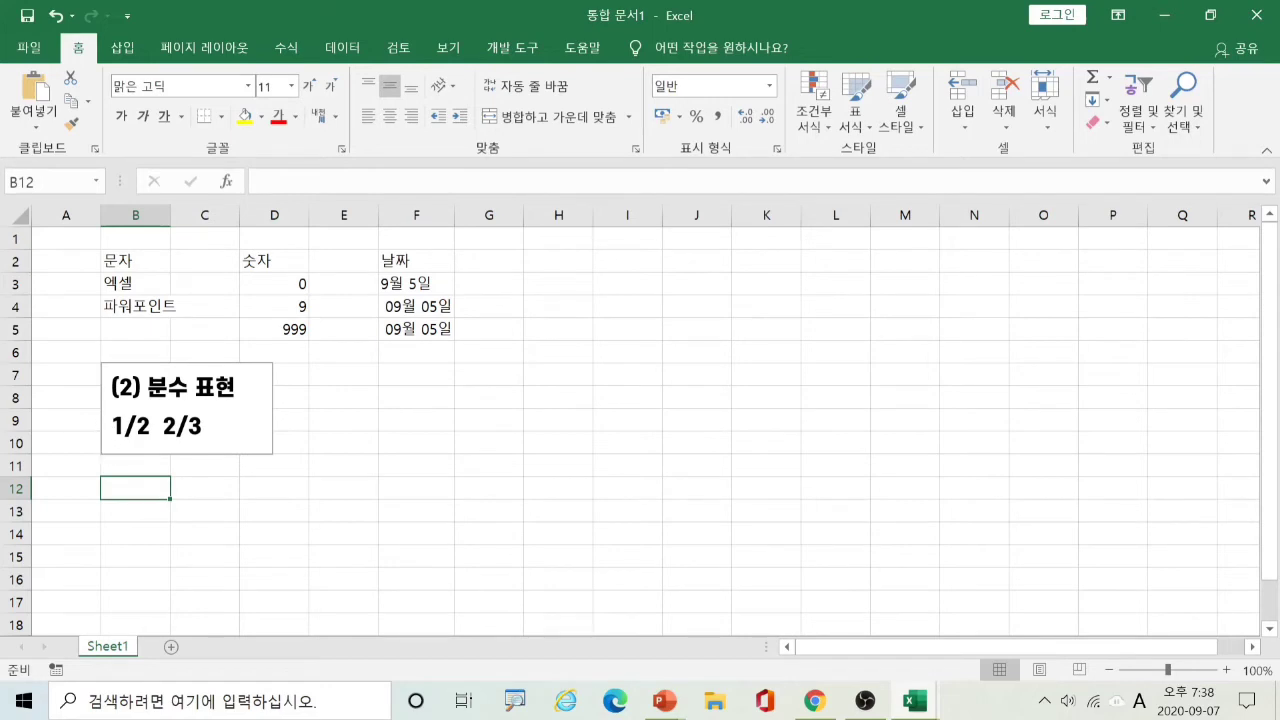
drag(107, 407, 156, 446)
drag(161, 404, 210, 445)
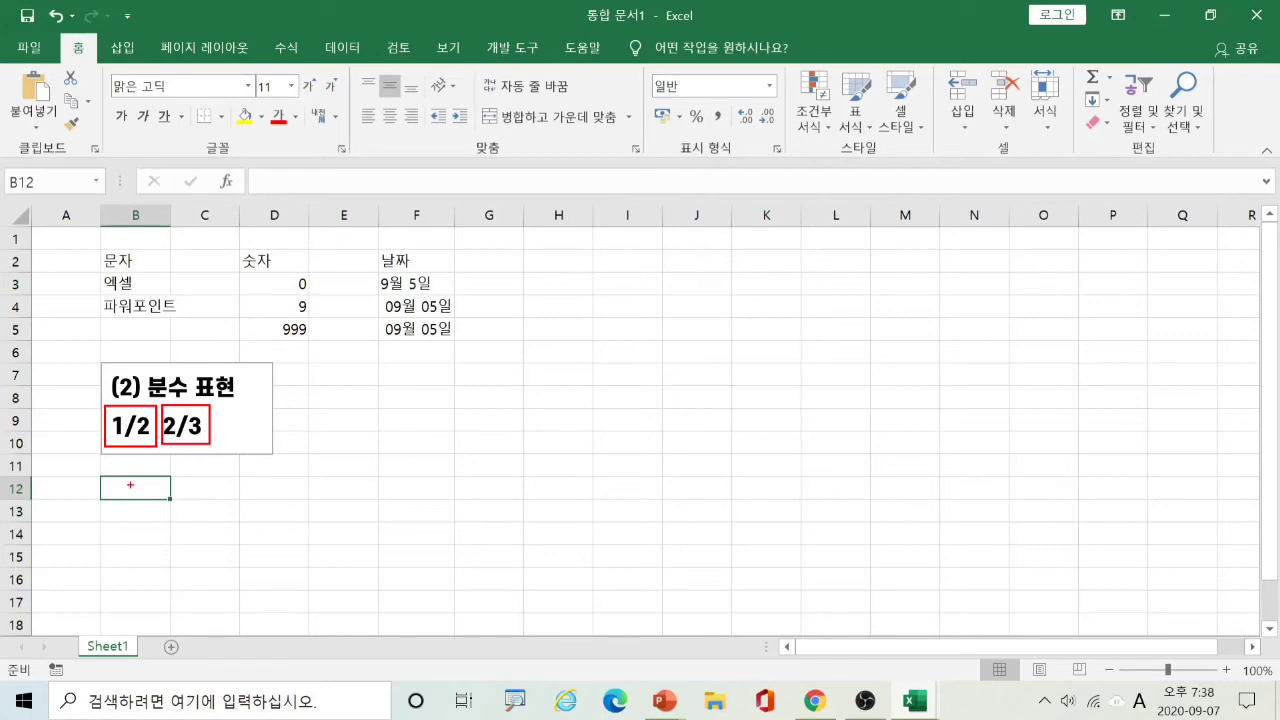
key(Escape)
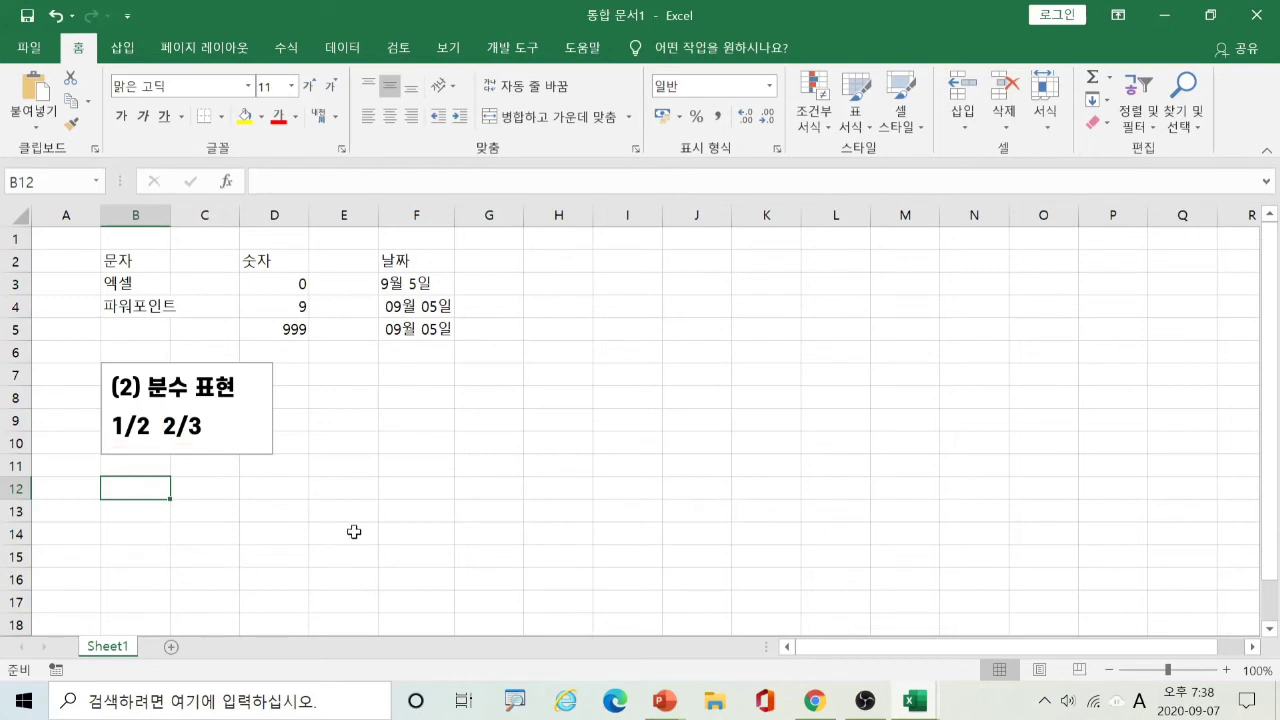
- Enter 1/2 in cell B12 as a plain fraction, without a leading zero
text(1/)
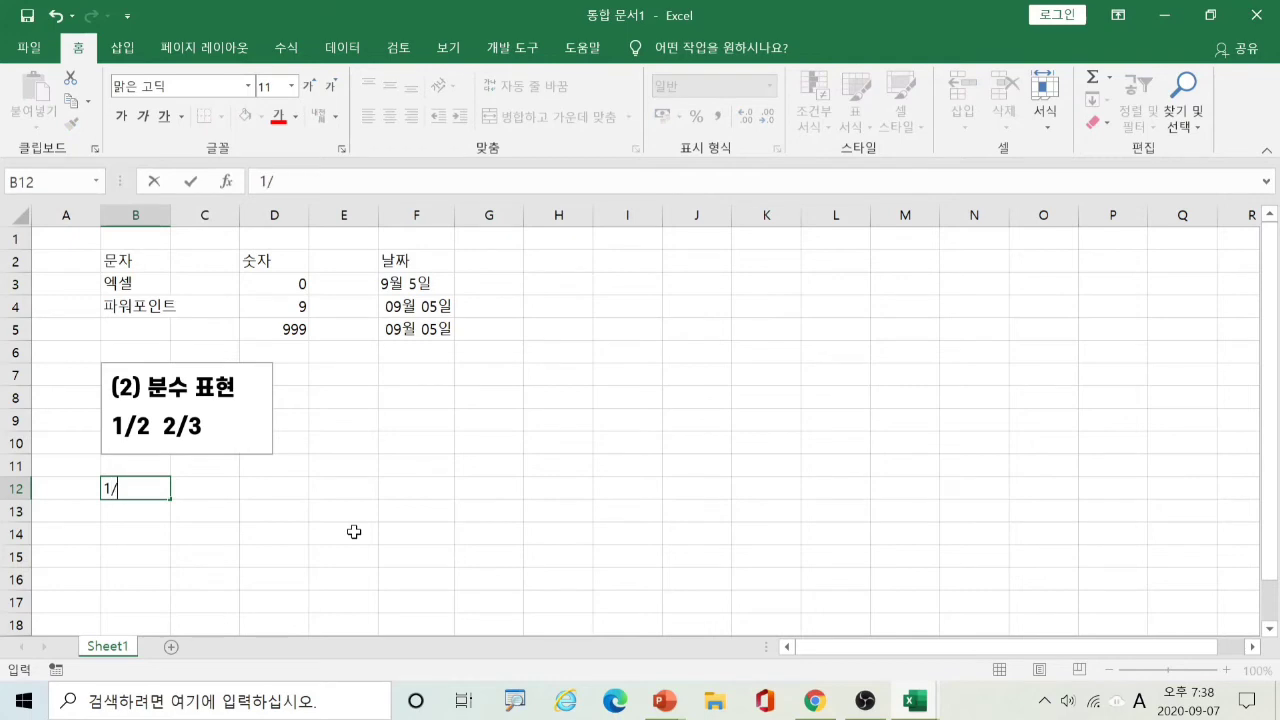
text(2)
key(Return)
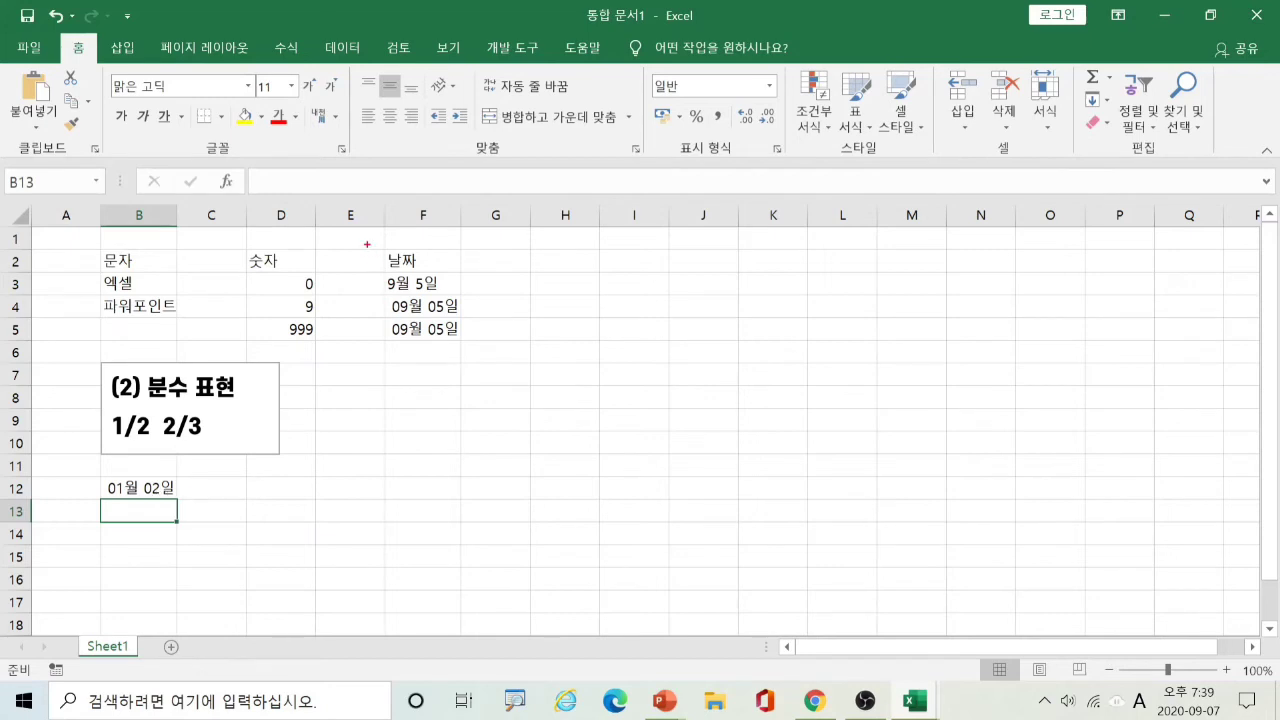
mouse_move(366, 243)
mouse_down()
mouse_move(440, 340)
mouse_move(479, 359)
mouse_up()
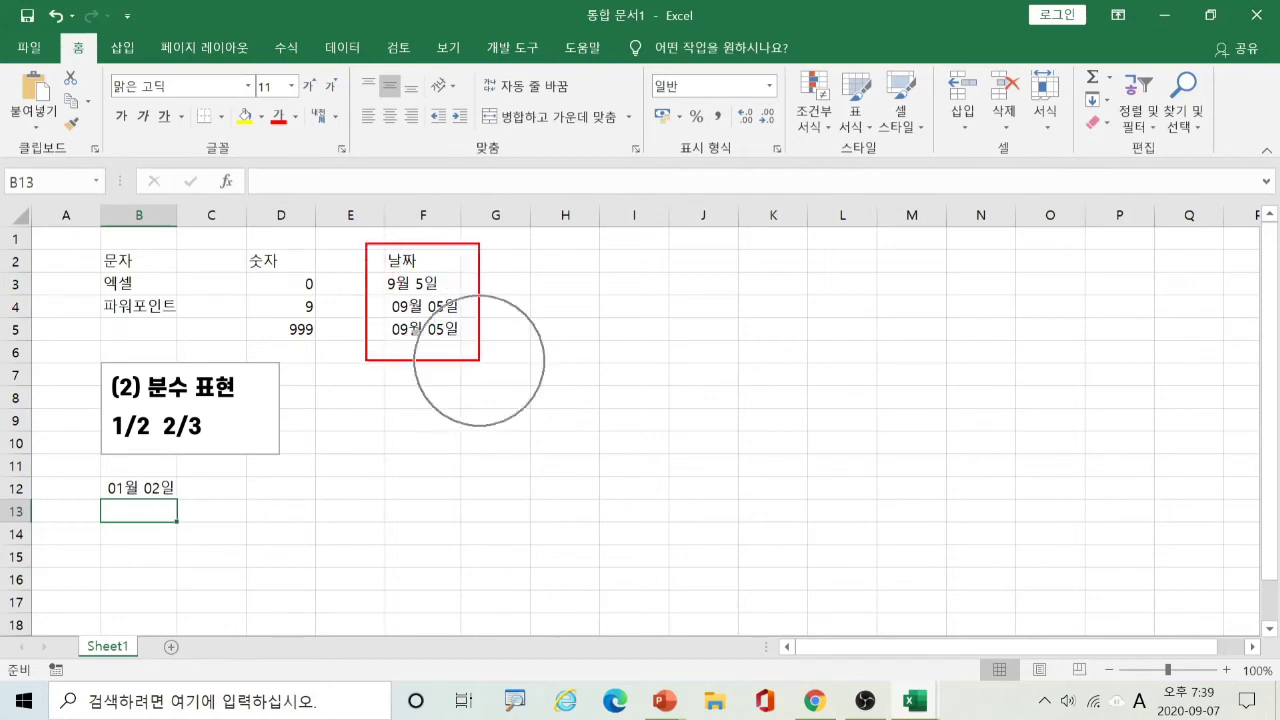
mouse_move(519, 296)
mouse_down()
mouse_move(503, 323)
mouse_move(520, 339)
mouse_up()
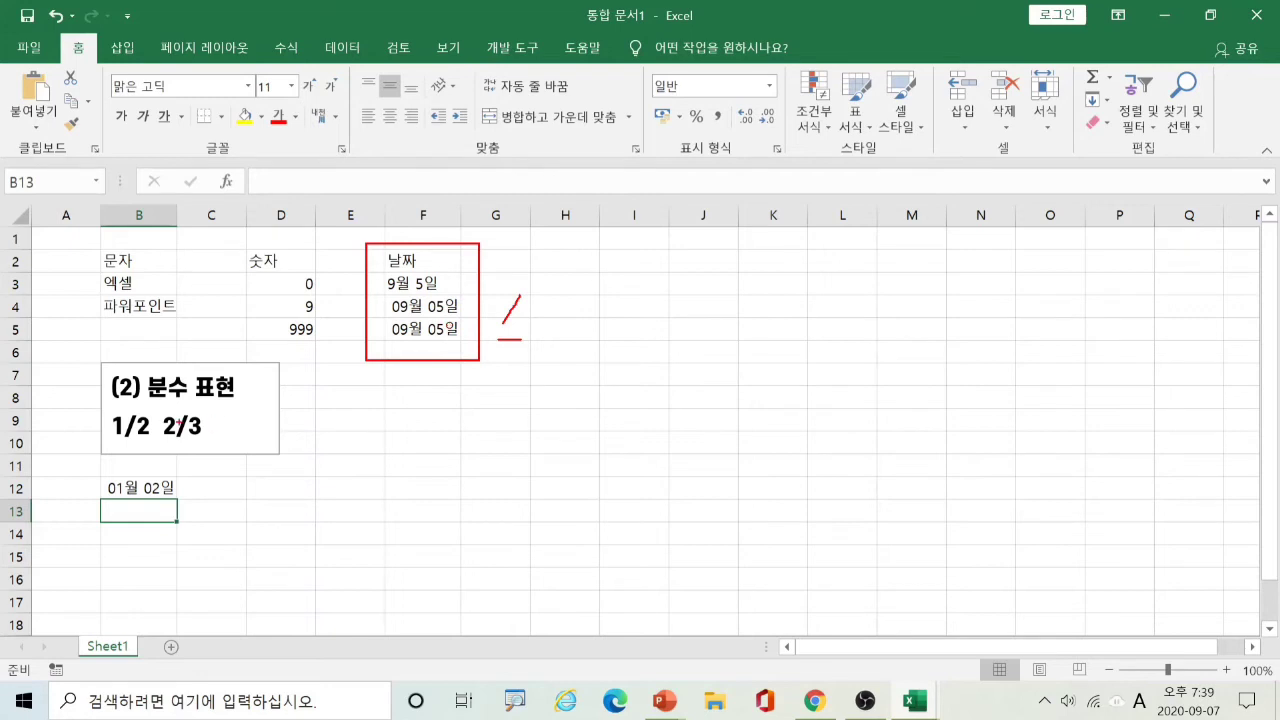
mouse_move(120, 419)
mouse_down()
mouse_move(124, 441)
mouse_move(138, 426)
mouse_up()
mouse_move(180, 412)
mouse_down()
mouse_move(170, 438)
mouse_move(190, 440)
mouse_move(185, 406)
mouse_up()
key(Escape)
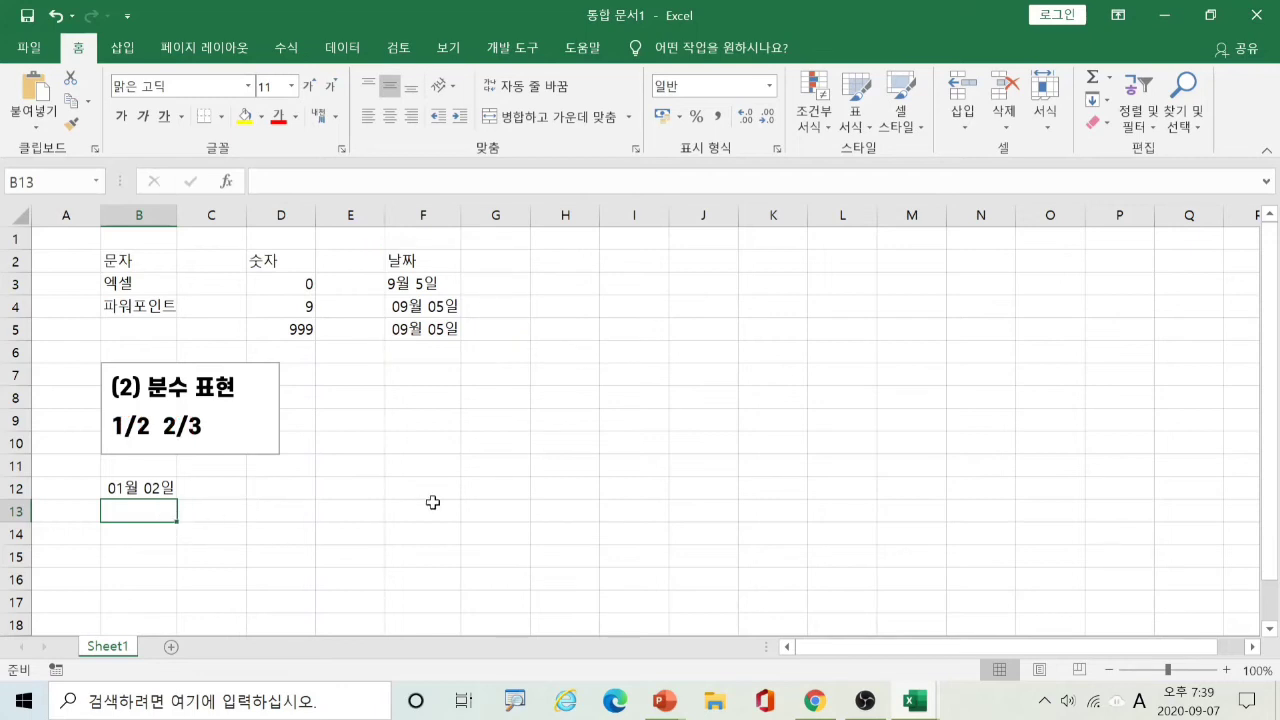
- Enter 2/3 in cell B13, directly below the first fraction entry
text(2/3)
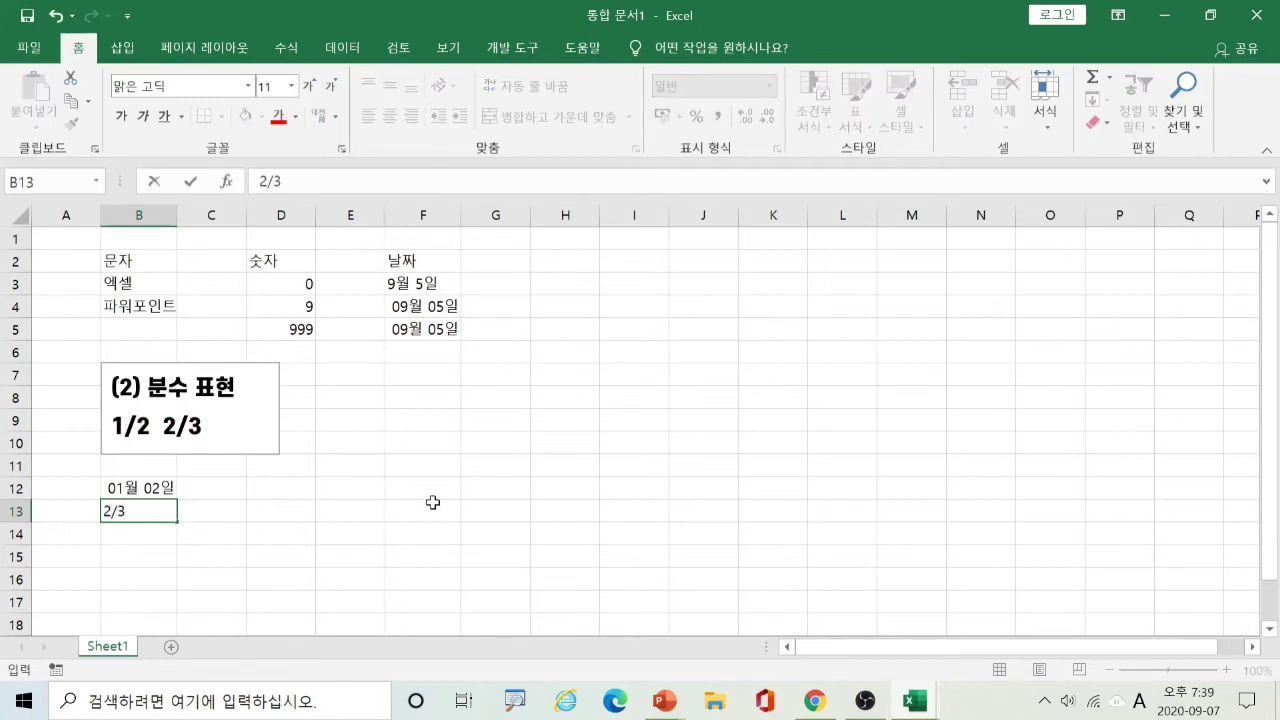
key(Return)
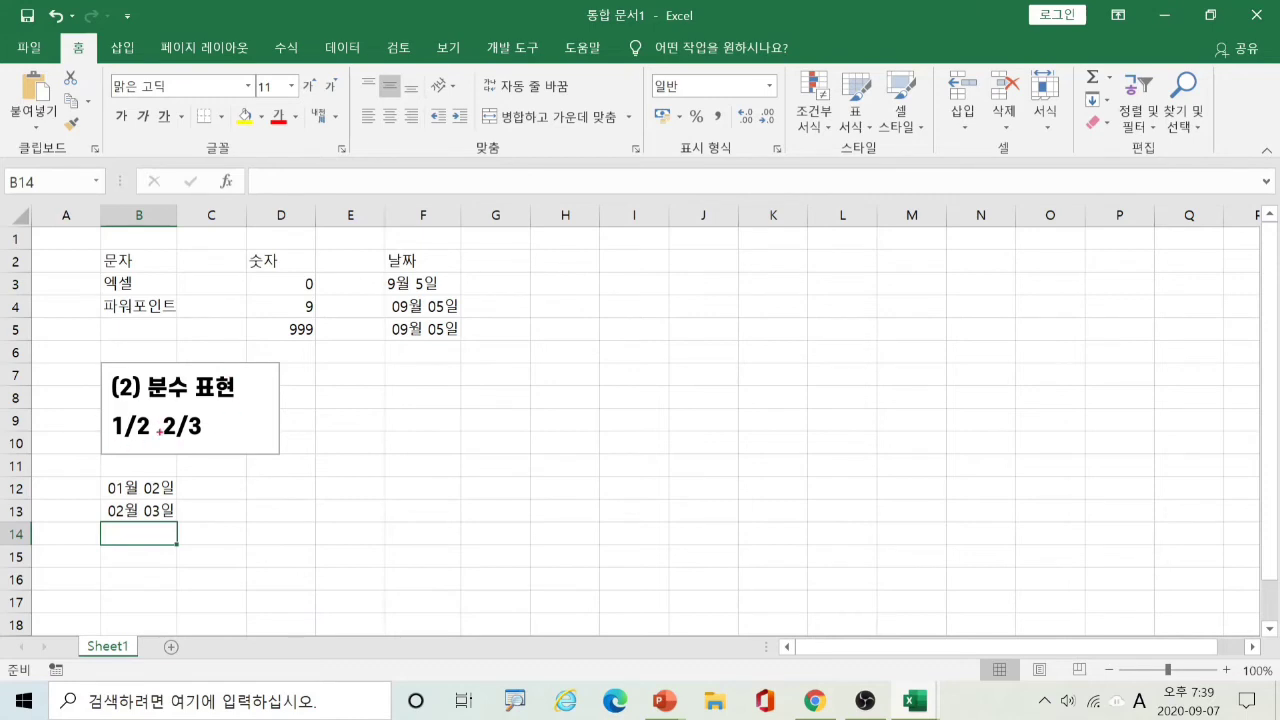
mouse_move(218, 427)
mouse_down()
mouse_move(306, 419)
mouse_move(290, 442)
mouse_up()
mouse_move(342, 402)
mouse_down()
mouse_move(327, 422)
mouse_move(347, 429)
mouse_move(353, 404)
mouse_move(397, 414)
mouse_up()
mouse_move(386, 394)
mouse_down()
mouse_move(365, 396)
mouse_move(387, 396)
mouse_up()
mouse_move(390, 461)
mouse_down()
mouse_move(362, 460)
mouse_move(389, 432)
mouse_move(381, 462)
mouse_up()
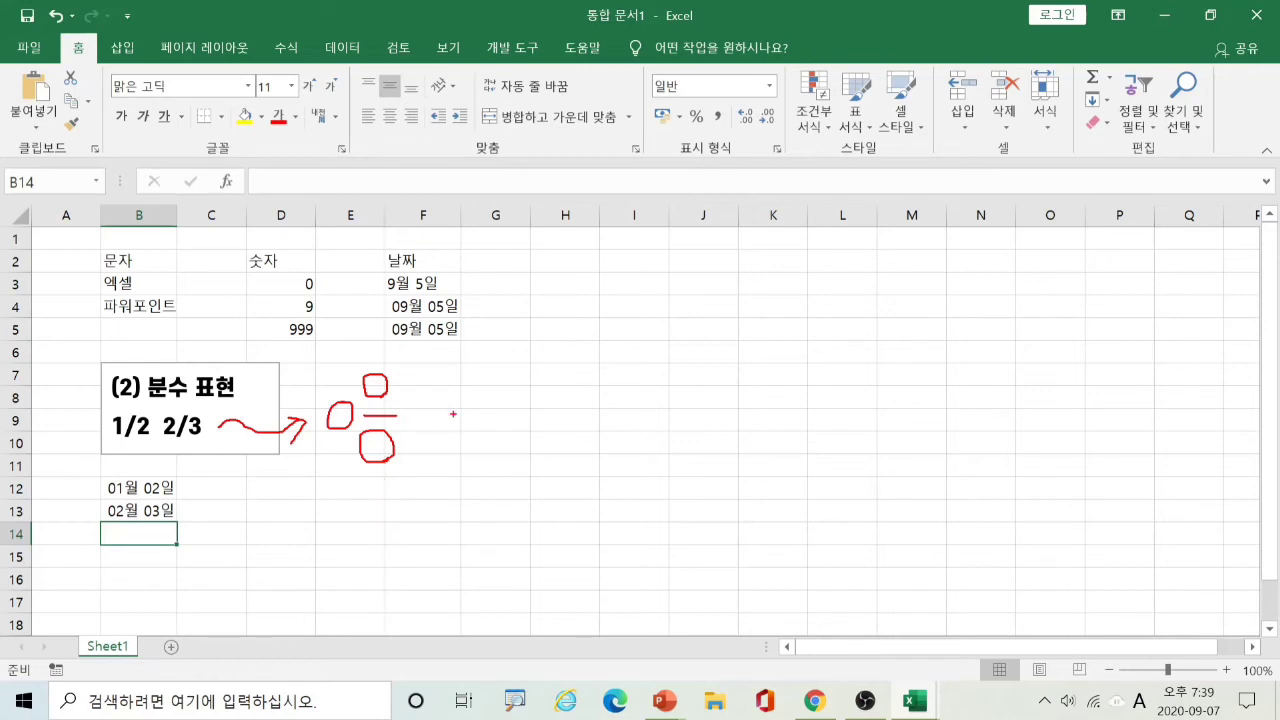
mouse_move(454, 413)
mouse_down()
mouse_move(484, 413)
mouse_move(465, 446)
mouse_move(494, 446)
mouse_up()
mouse_move(460, 378)
mouse_down()
mouse_move(461, 412)
mouse_move(569, 414)
mouse_move(580, 419)
mouse_move(568, 435)
mouse_up()
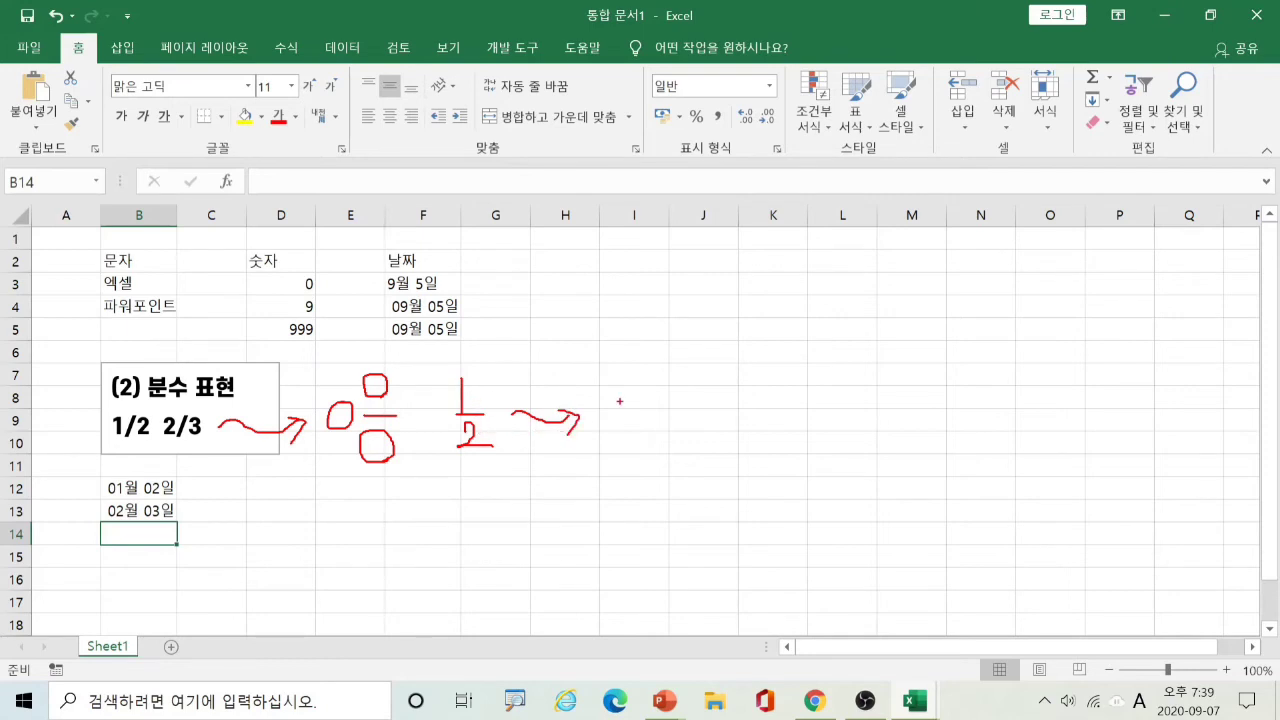
mouse_move(611, 396)
mouse_down()
mouse_move(606, 428)
mouse_move(627, 410)
mouse_move(610, 396)
mouse_move(670, 412)
mouse_up()
drag(642, 434, 669, 447)
drag(643, 372, 646, 398)
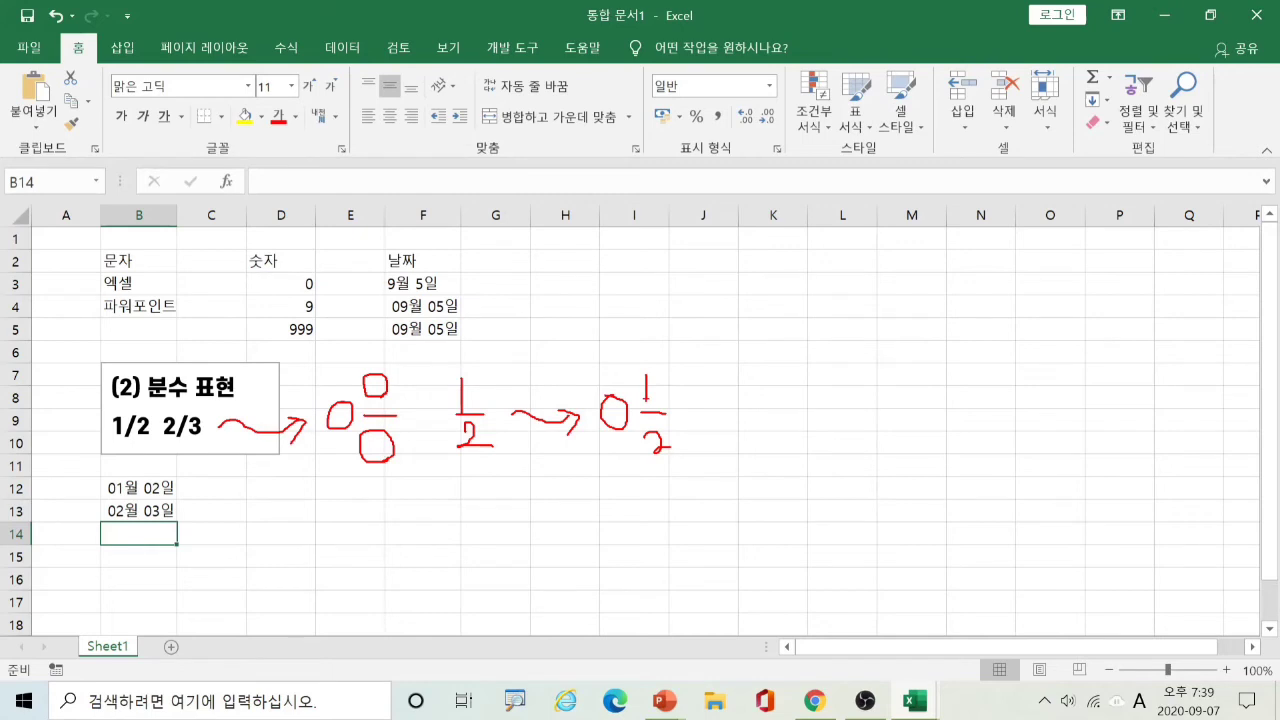
mouse_move(460, 496)
mouse_down()
mouse_move(506, 487)
mouse_move(458, 538)
mouse_up()
drag(456, 468, 579, 491)
mouse_move(567, 482)
mouse_down()
mouse_move(579, 491)
mouse_move(568, 508)
mouse_move(630, 492)
mouse_move(614, 486)
mouse_up()
mouse_move(636, 488)
mouse_down()
mouse_move(660, 487)
mouse_move(655, 504)
mouse_move(684, 540)
mouse_move(642, 556)
mouse_up()
mouse_move(630, 480)
mouse_down()
mouse_move(650, 466)
mouse_move(685, 475)
mouse_up()
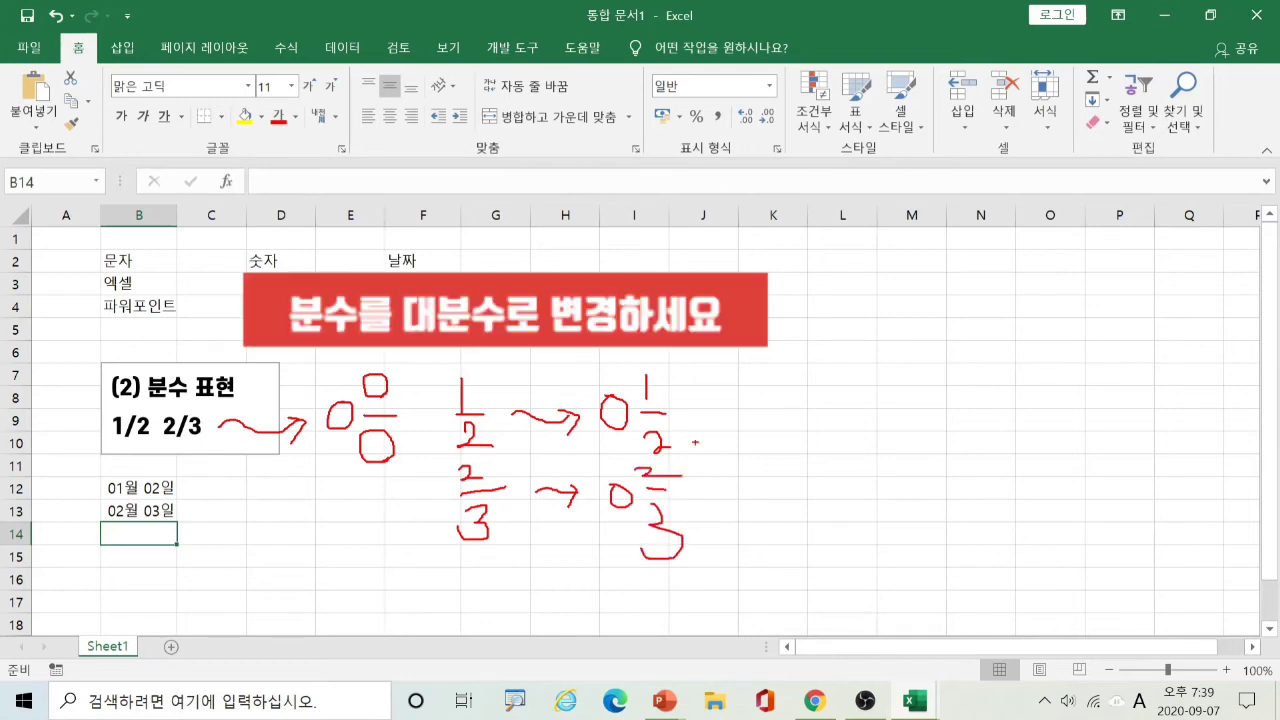
mouse_move(108, 446)
mouse_down()
mouse_move(150, 447)
mouse_move(130, 462)
mouse_move(324, 436)
mouse_move(355, 446)
mouse_move(319, 477)
mouse_up()
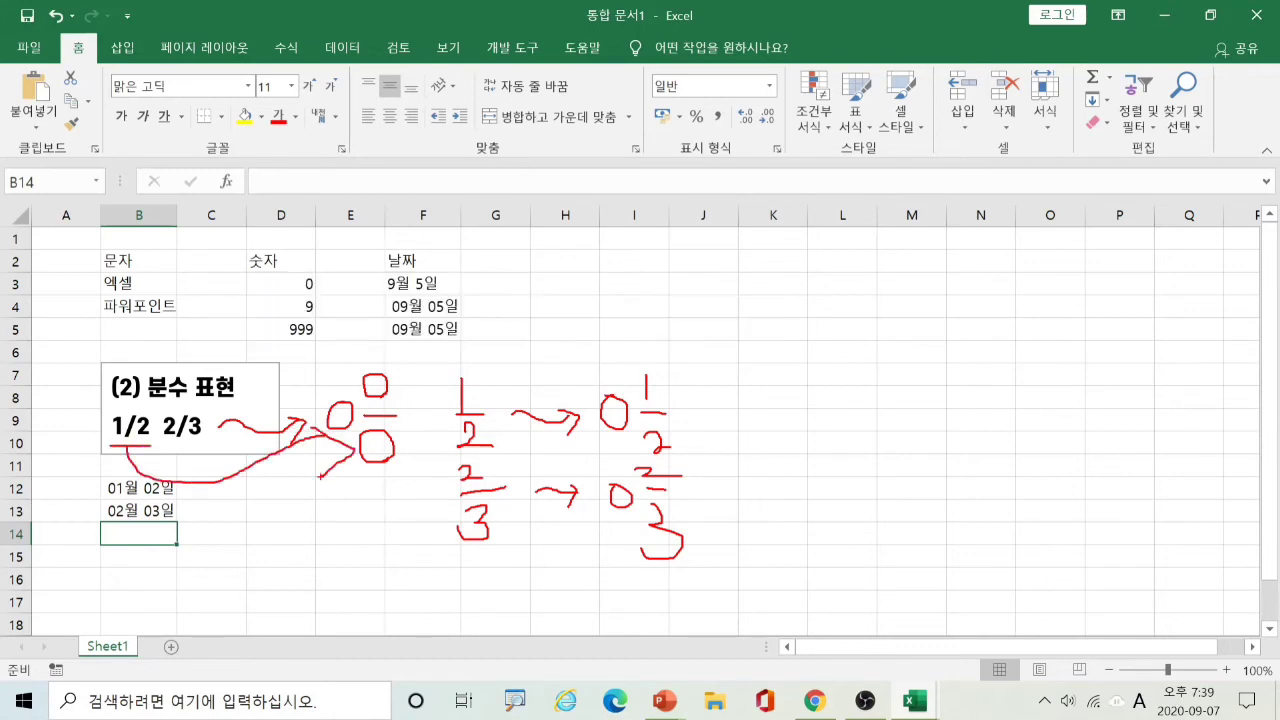
key(Escape)
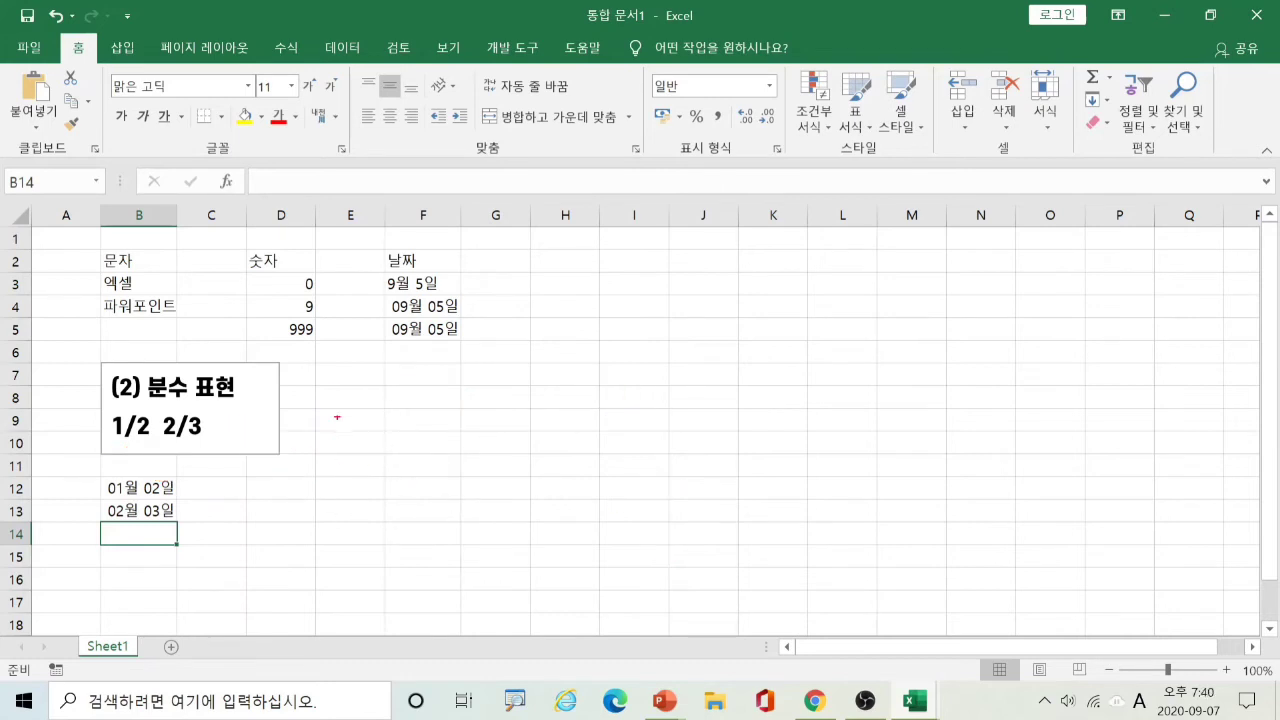
mouse_move(334, 381)
mouse_down()
mouse_move(326, 395)
mouse_move(344, 418)
mouse_move(338, 378)
mouse_move(390, 400)
mouse_move(366, 445)
mouse_move(388, 446)
mouse_up()
mouse_move(374, 356)
mouse_down()
mouse_move(376, 390)
mouse_move(455, 403)
mouse_move(448, 421)
mouse_up()
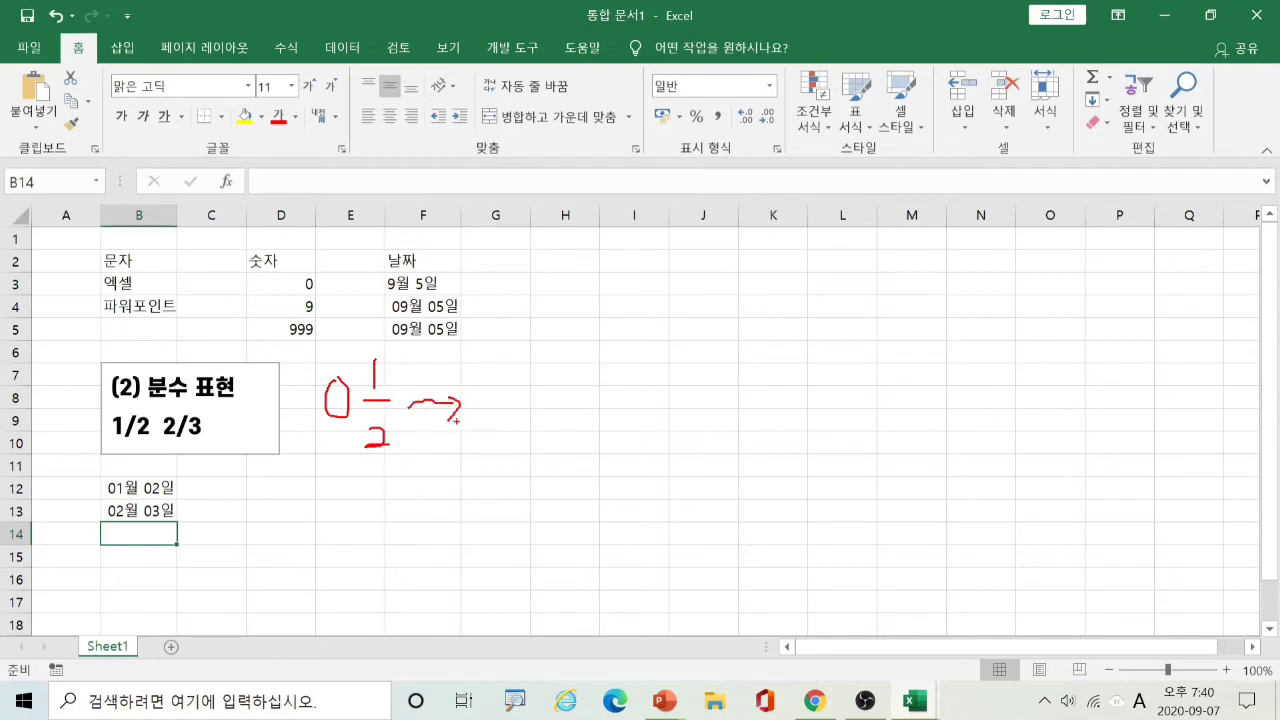
mouse_move(503, 384)
mouse_down()
mouse_move(488, 392)
mouse_move(491, 418)
mouse_move(512, 405)
mouse_move(505, 382)
mouse_up()
mouse_move(525, 418)
mouse_down()
mouse_move(514, 445)
mouse_move(543, 436)
mouse_up()
mouse_move(546, 376)
mouse_down()
mouse_move(546, 410)
mouse_move(566, 418)
mouse_move(600, 398)
mouse_move(610, 430)
mouse_move(580, 432)
mouse_move(638, 442)
mouse_move(612, 478)
mouse_move(462, 462)
mouse_move(505, 352)
mouse_move(632, 400)
mouse_move(612, 496)
mouse_up()
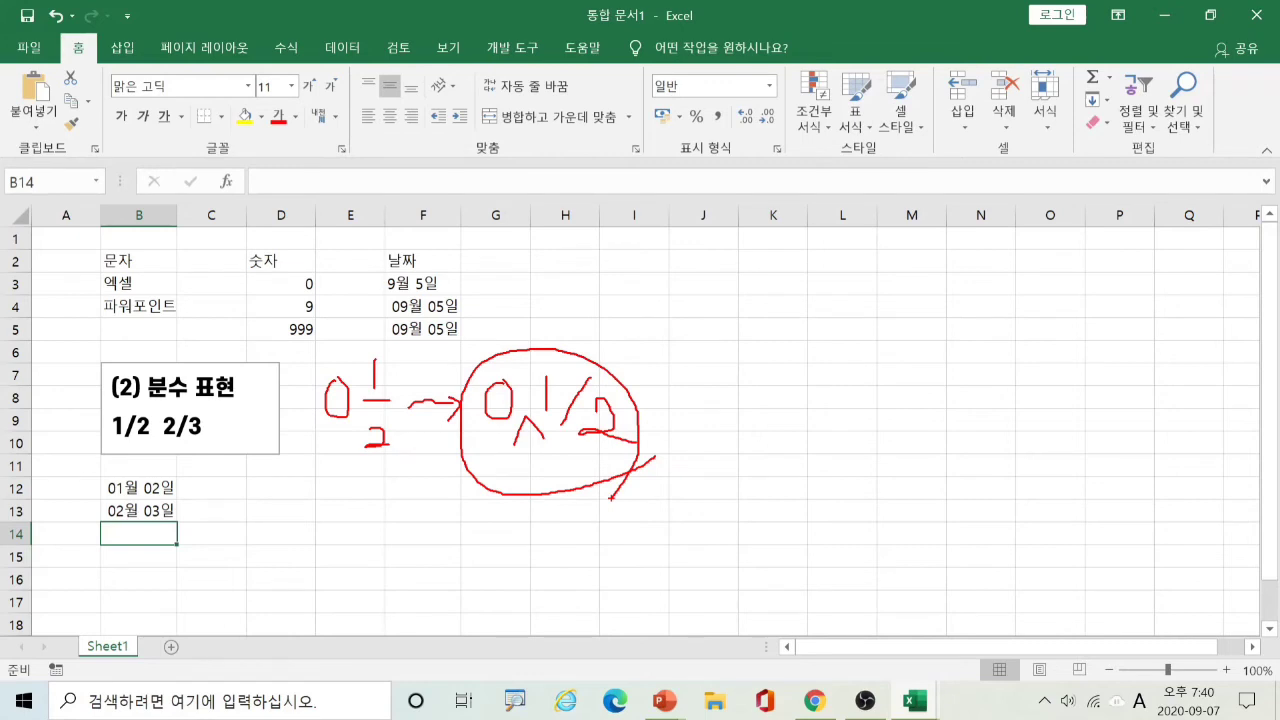
- Enter the fractions 0 1/2 in cell C12 and 0 2/3 in cell C13, with a space after each leading zero
key(Escape)
click(218, 492)
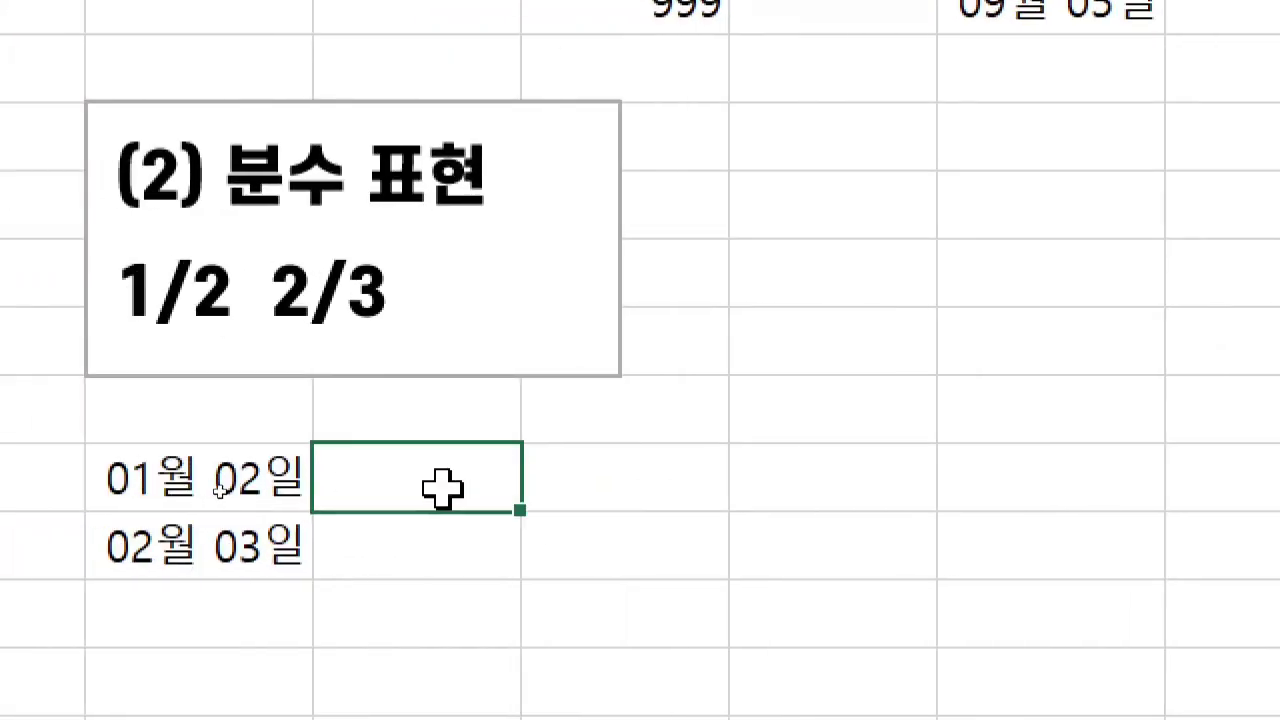
text(0)
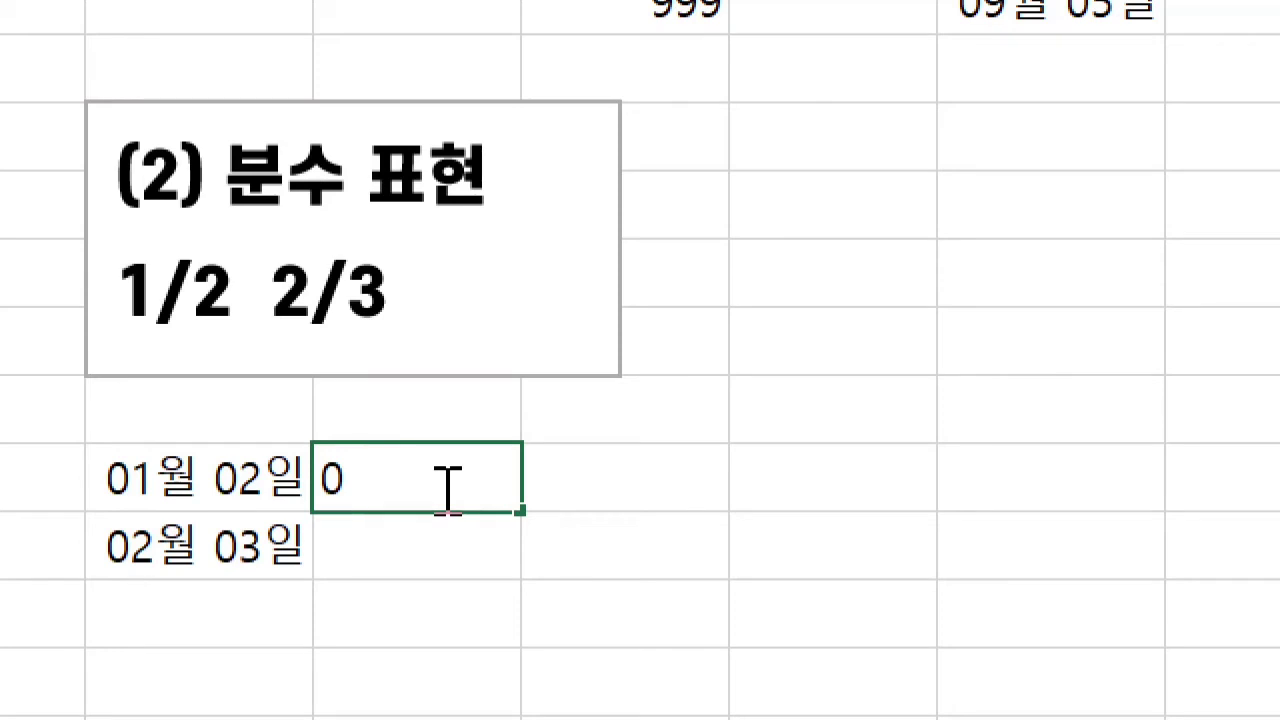
text(1/2)
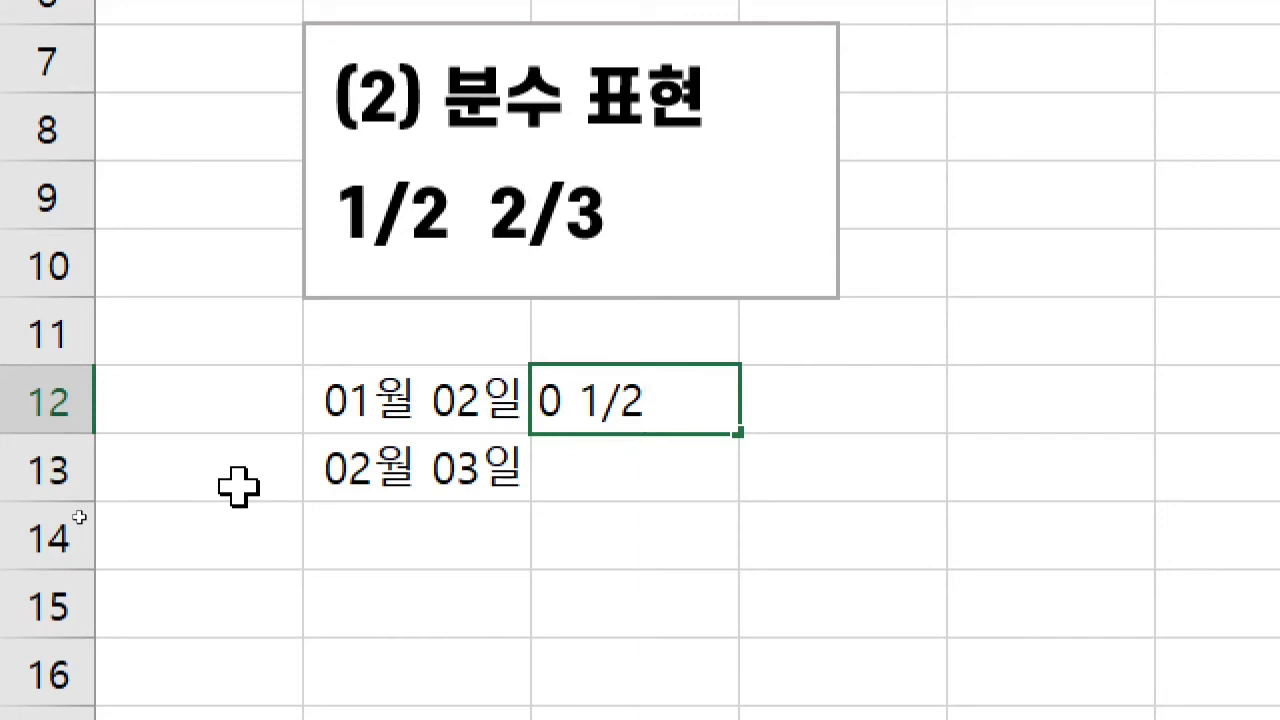
key(Return)
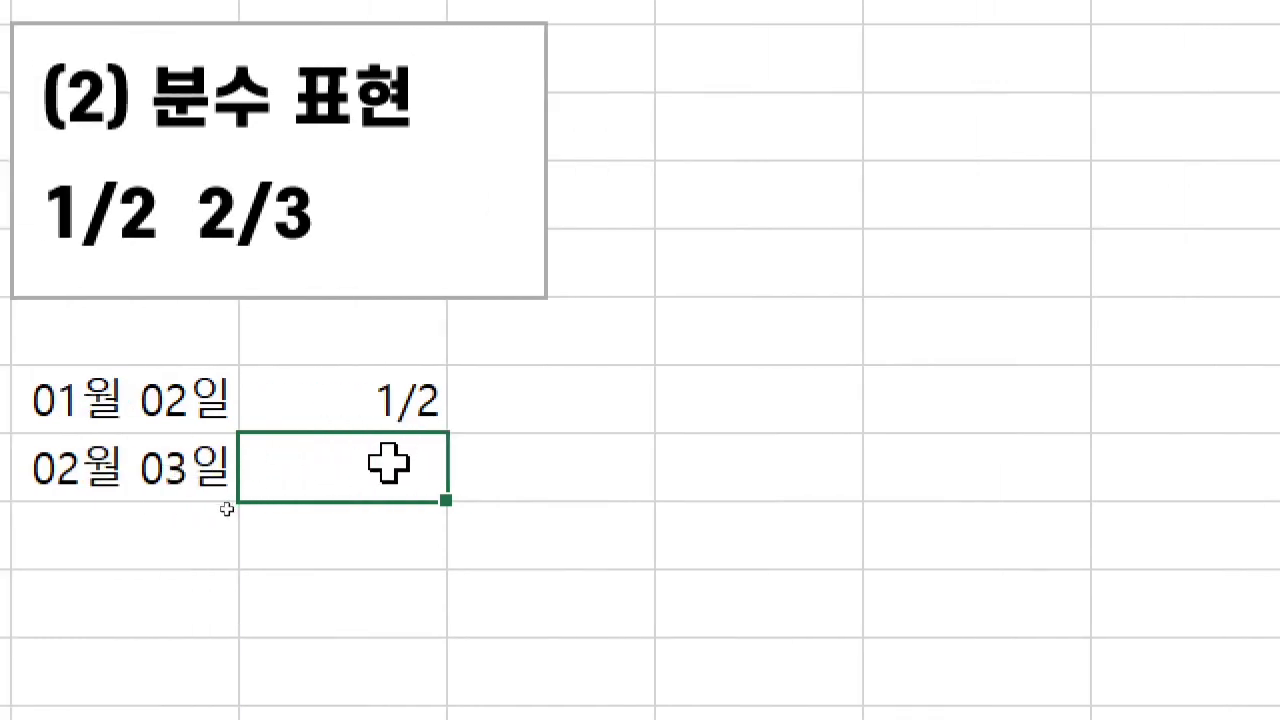
text(0)
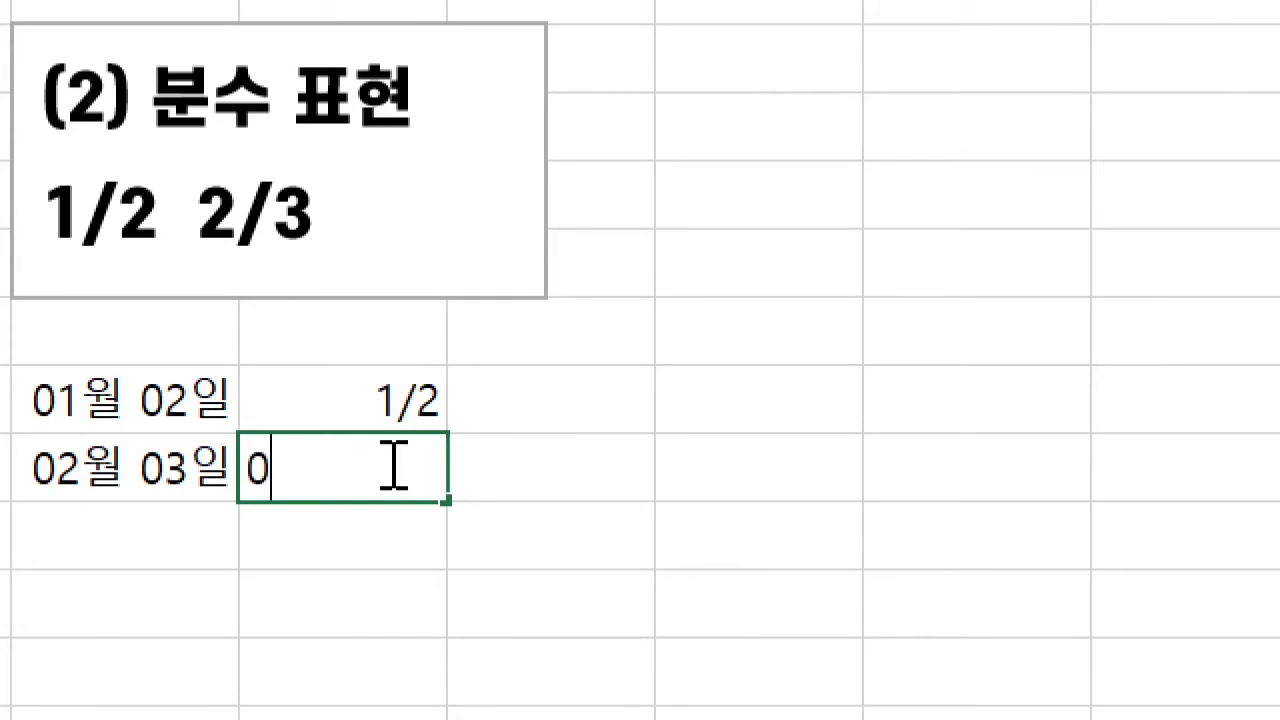
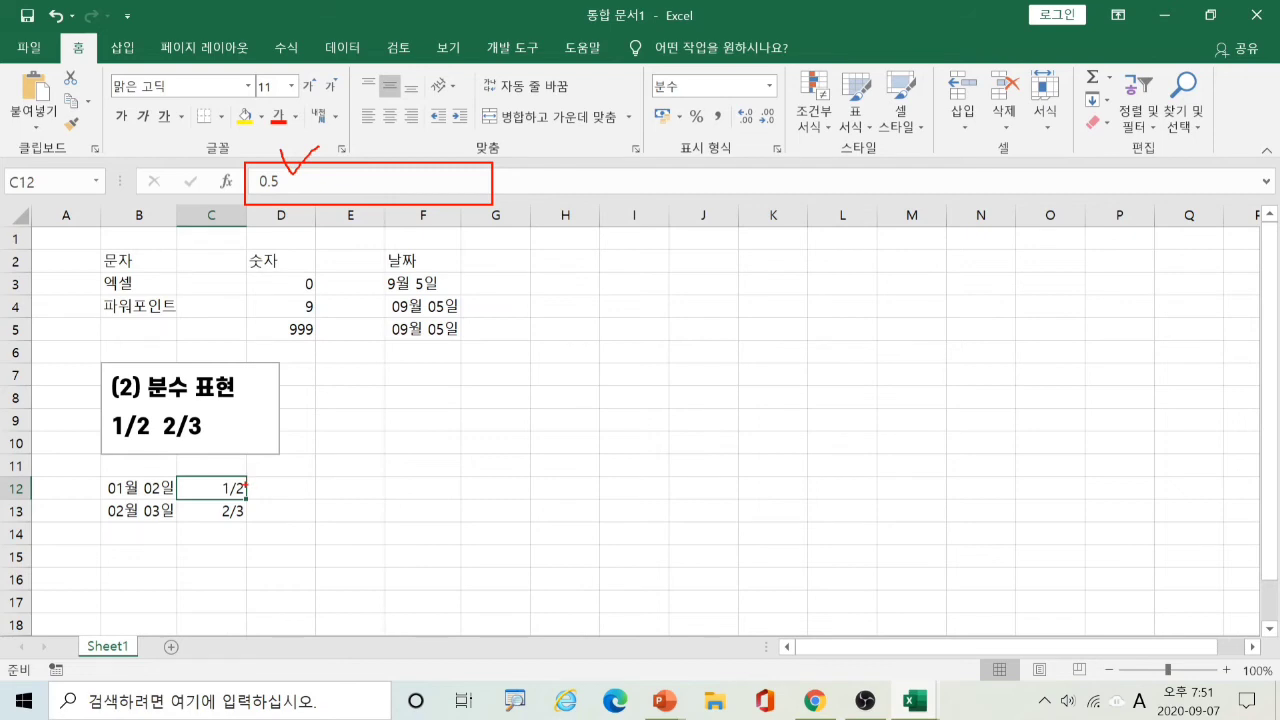
- Compare the displayed fractions in cells C12 and C13 with their underlying values in the formula bar
mouse_move(245, 486)
mouse_down()
mouse_move(358, 370)
mouse_move(342, 213)
mouse_move(379, 232)
mouse_up()
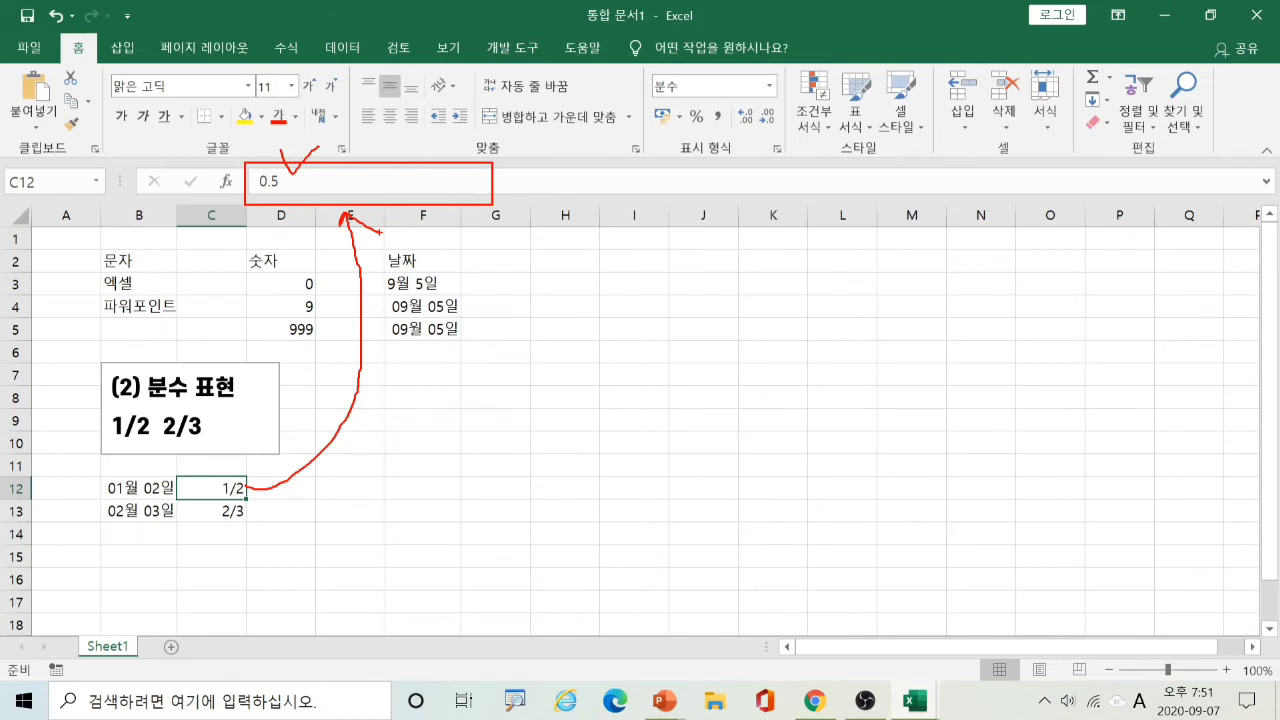
key(Escape)
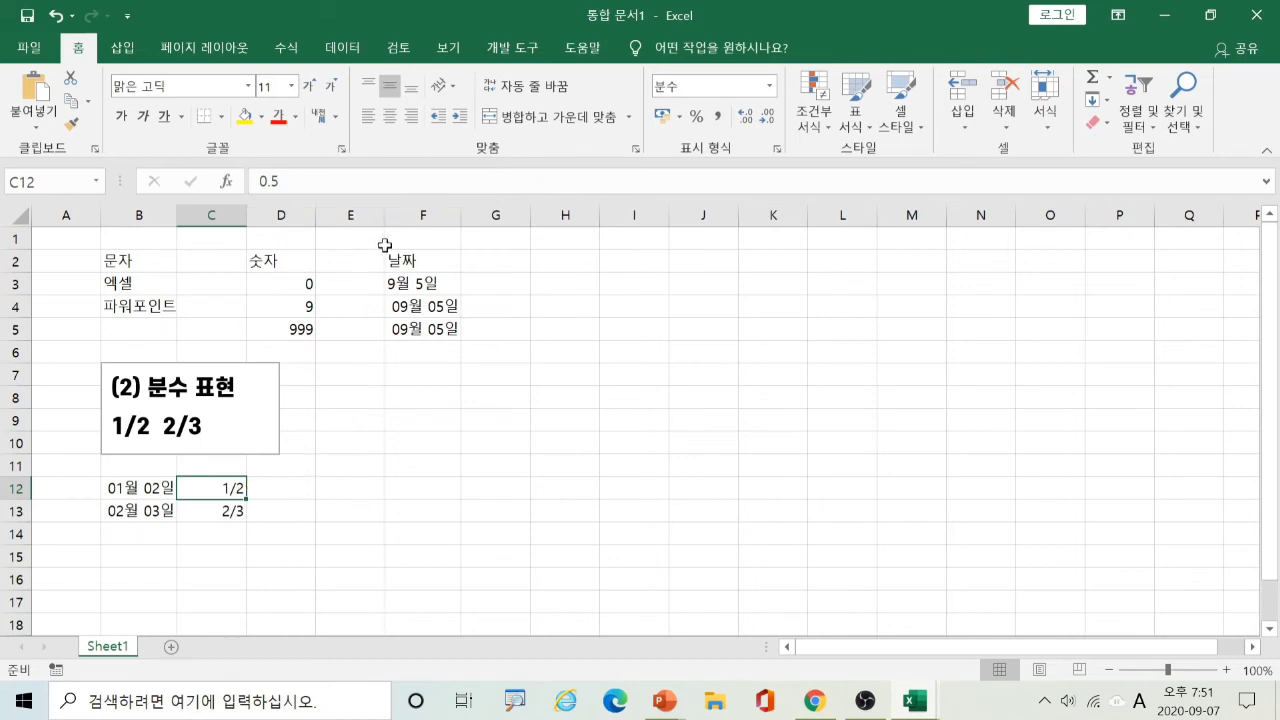
click(236, 513)
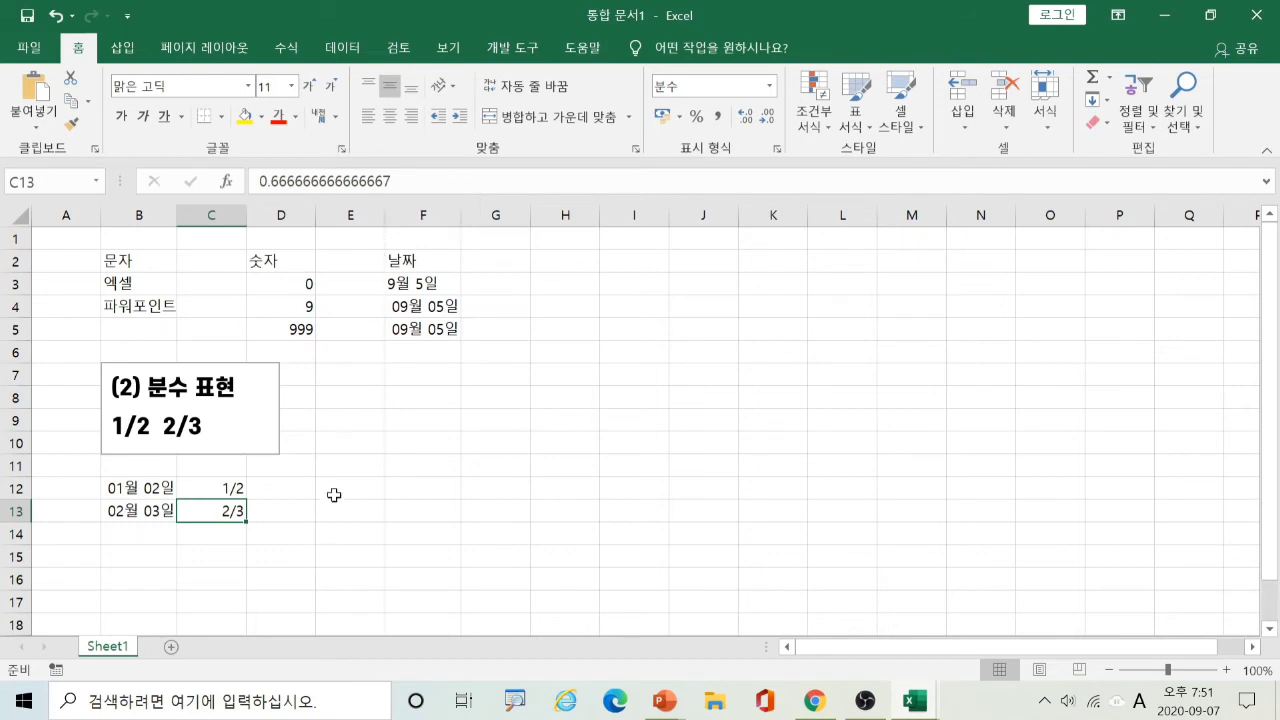
click(240, 490)
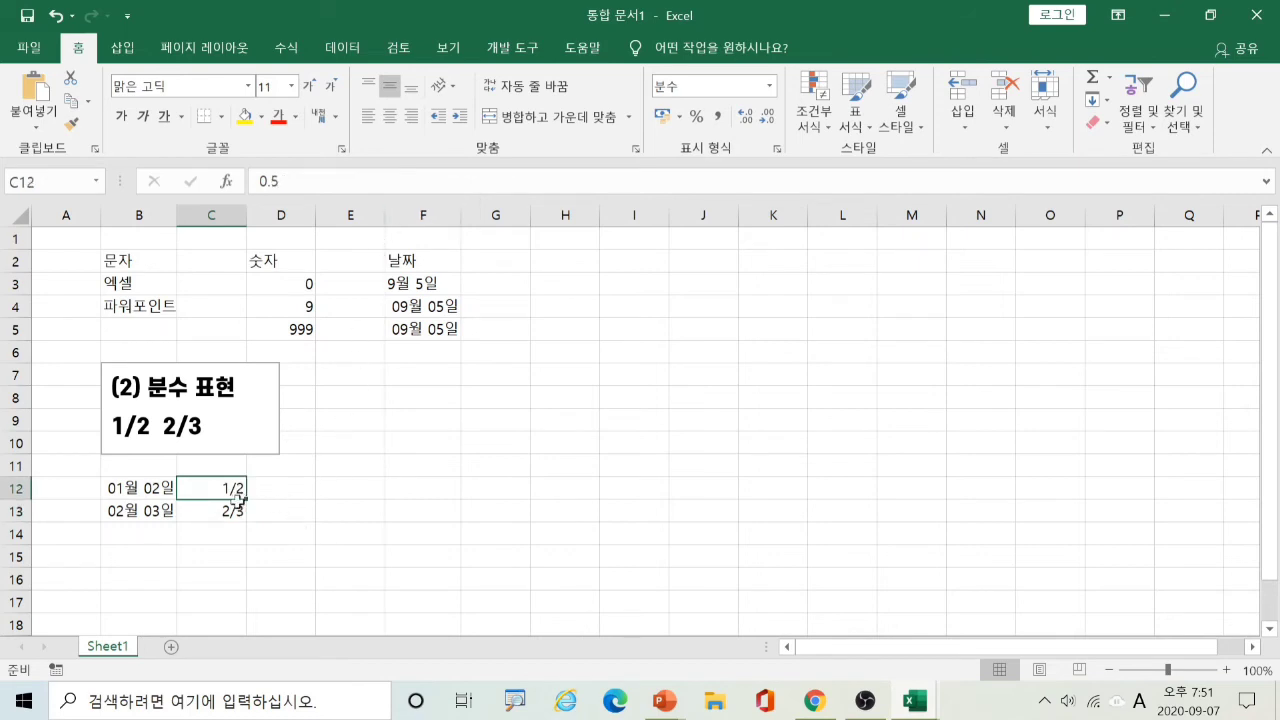
click(236, 510)
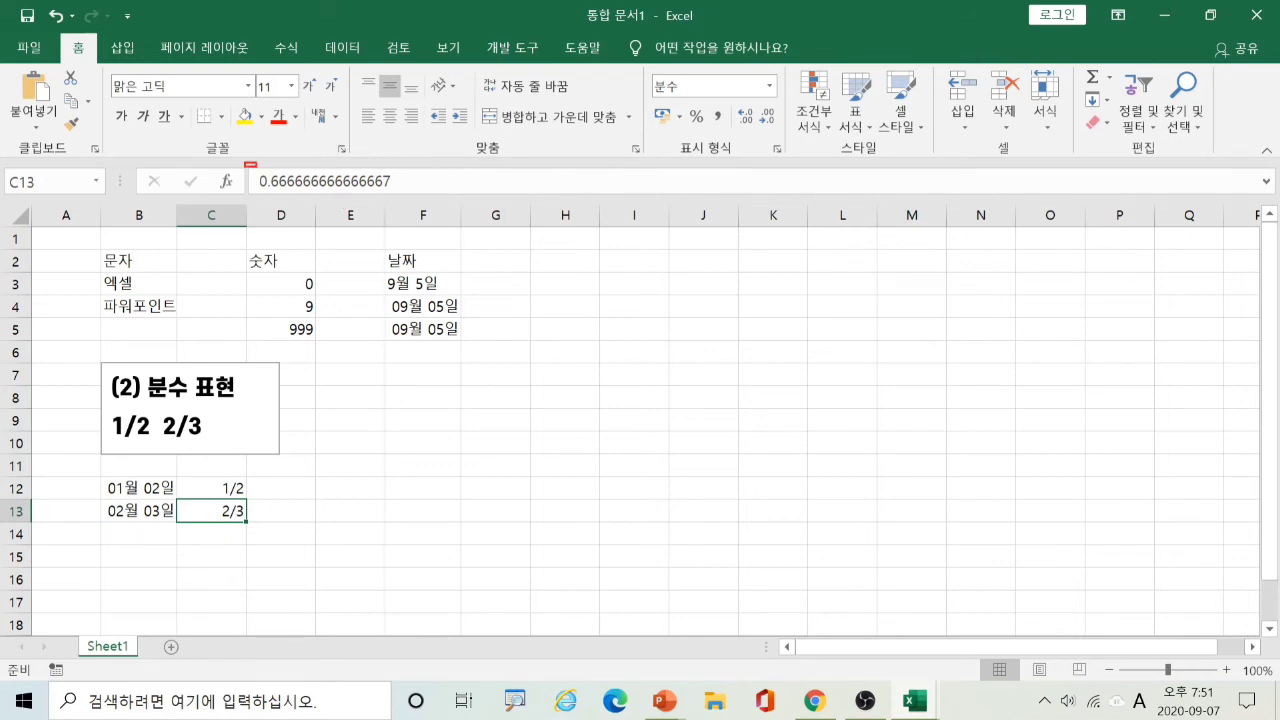
drag(245, 161, 417, 203)
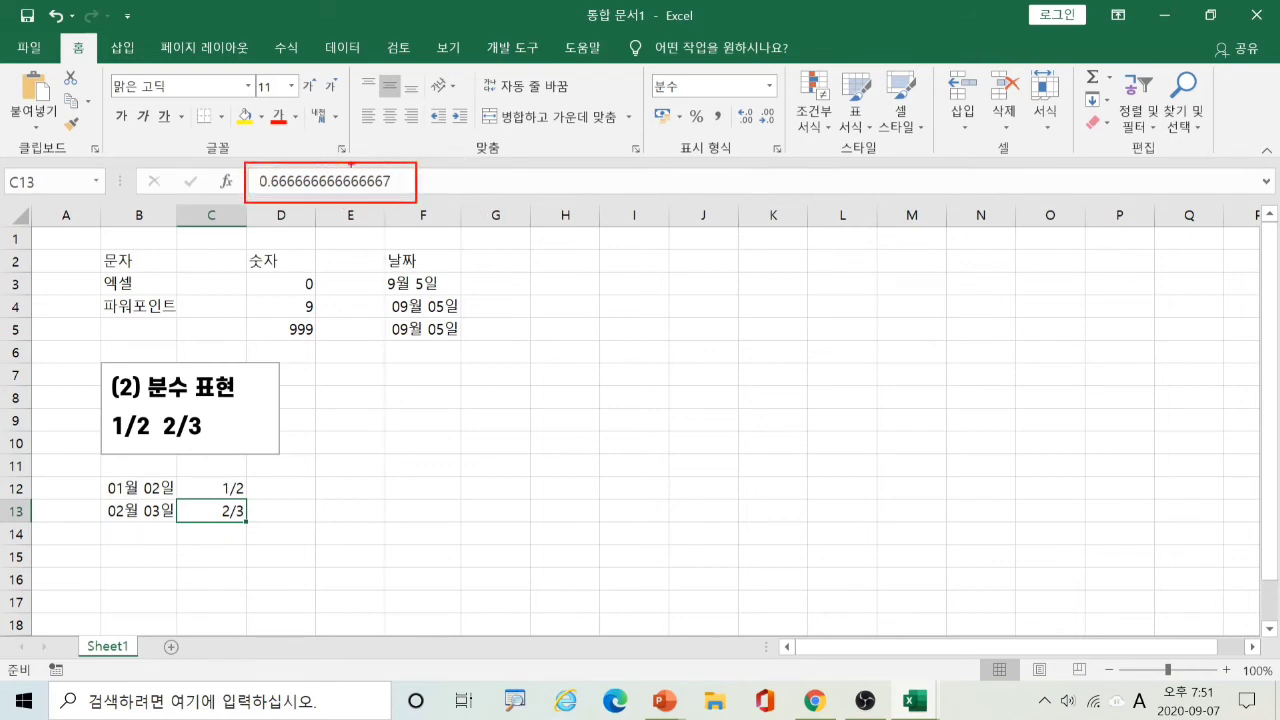
mouse_move(340, 147)
mouse_down()
mouse_move(366, 186)
mouse_move(410, 126)
mouse_up()
mouse_move(238, 501)
mouse_down()
mouse_move(258, 516)
mouse_move(250, 539)
mouse_move(204, 530)
mouse_move(235, 455)
mouse_move(263, 498)
mouse_move(247, 530)
mouse_up()
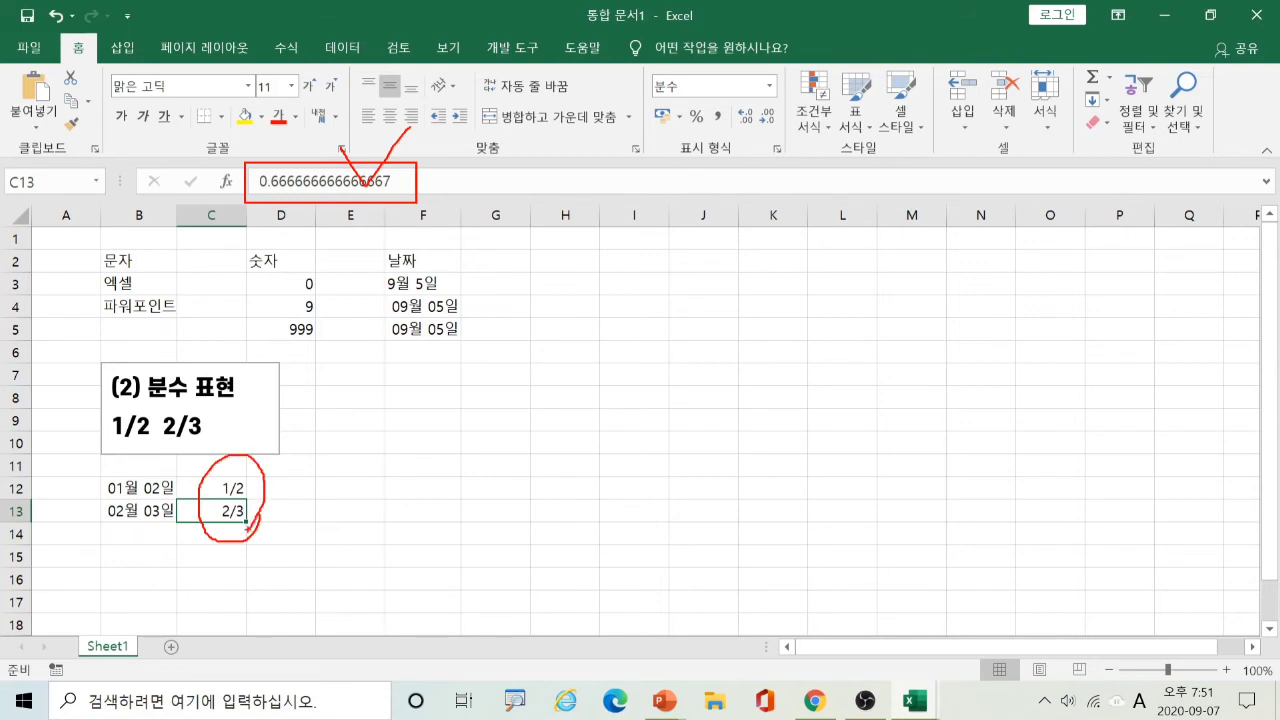
key(Escape)
click(330, 520)
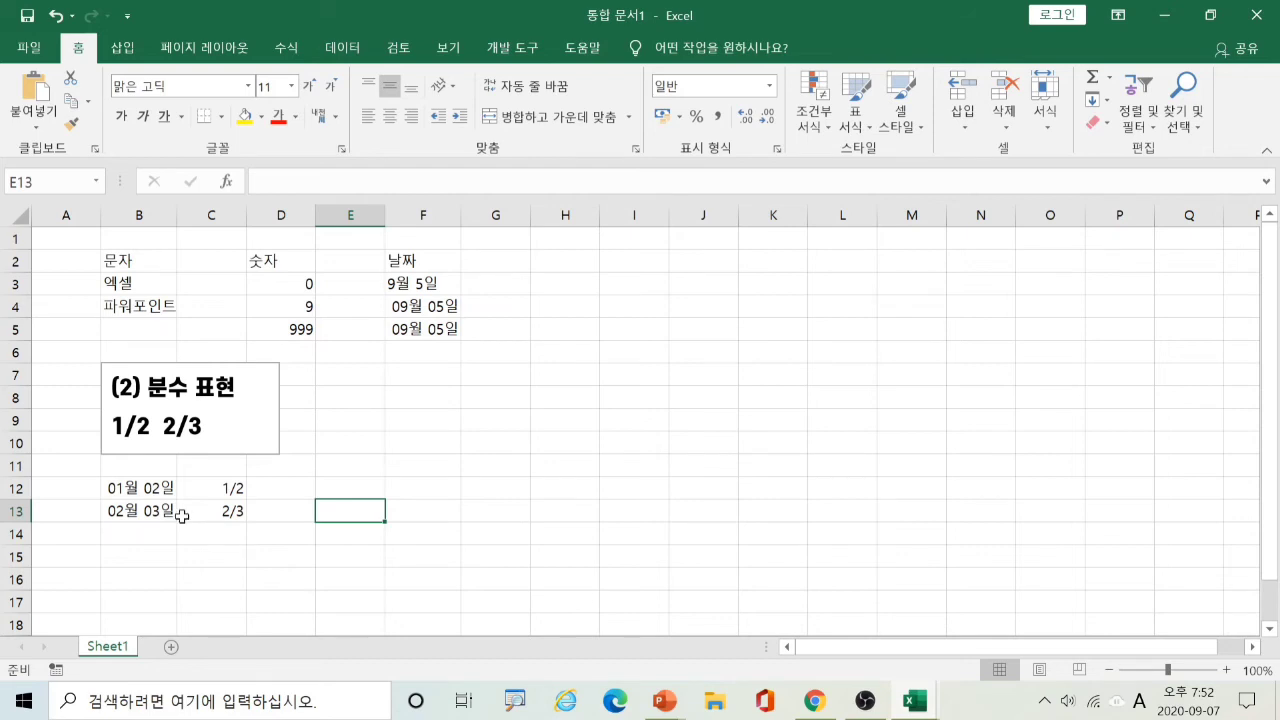
- Clear everything, both contents and formatting, from the fraction and date entries in the range B12:D15
click(129, 488)
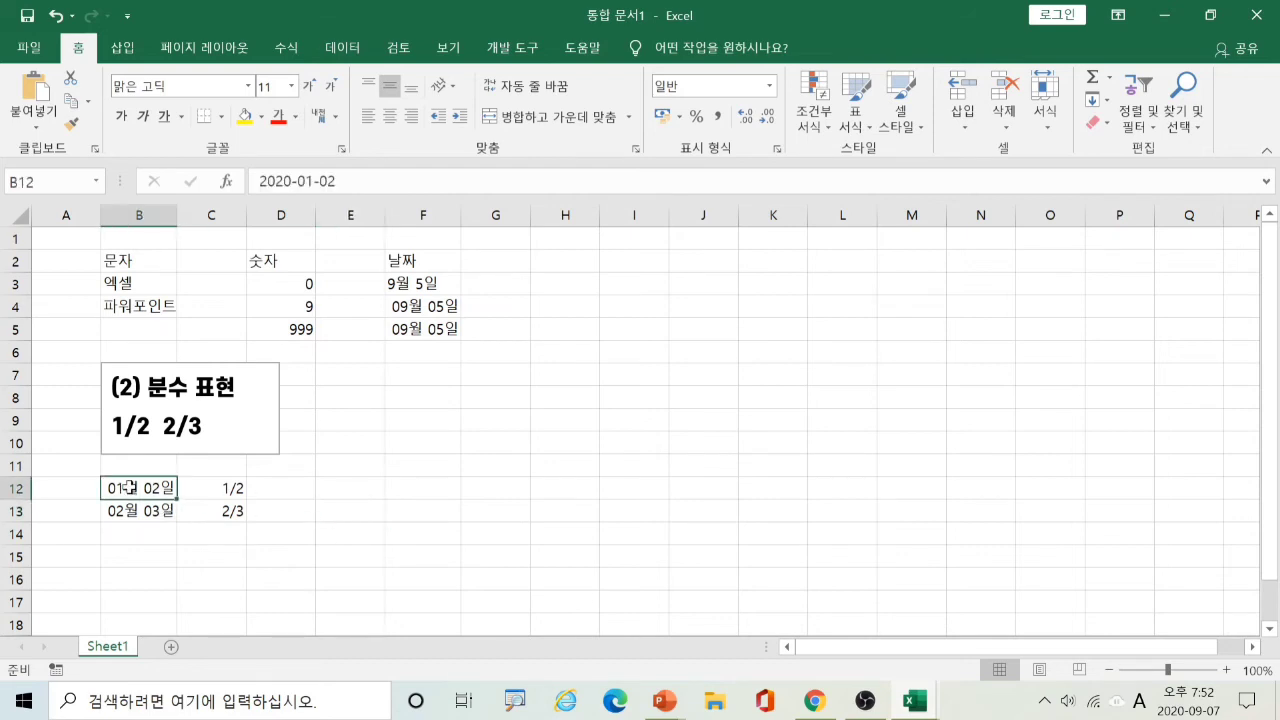
drag(129, 488, 268, 551)
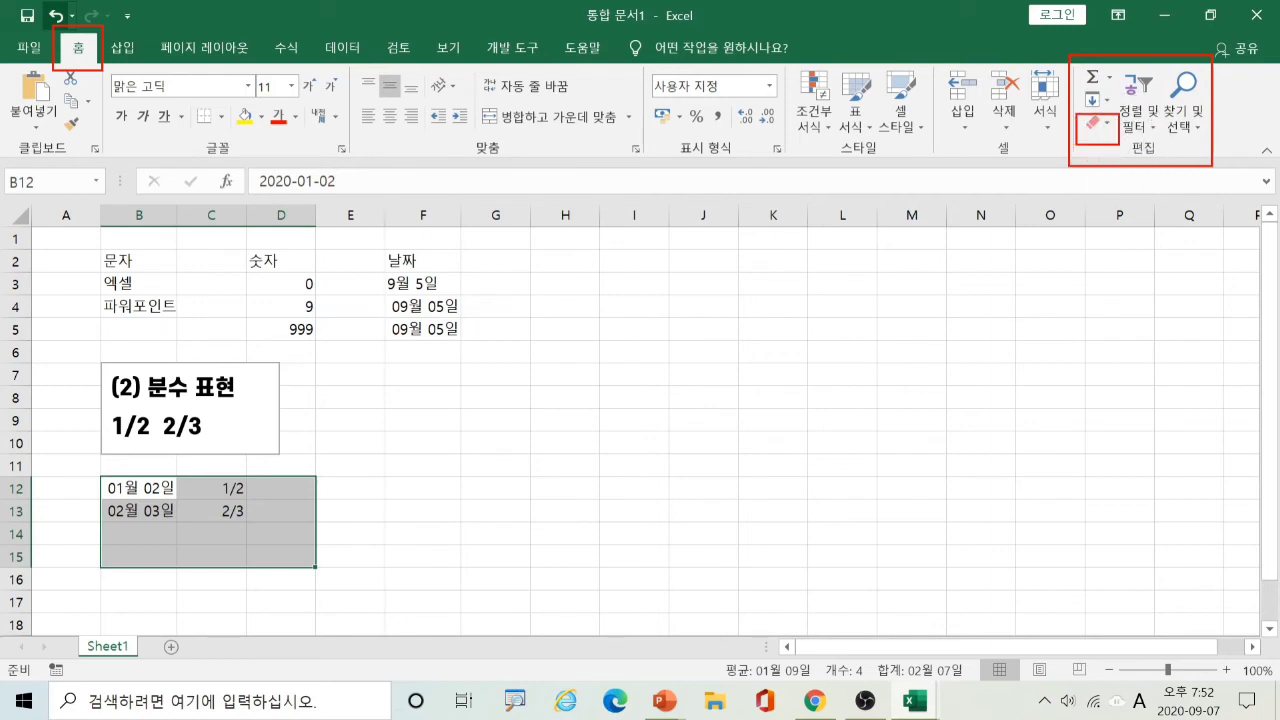
click(1093, 126)
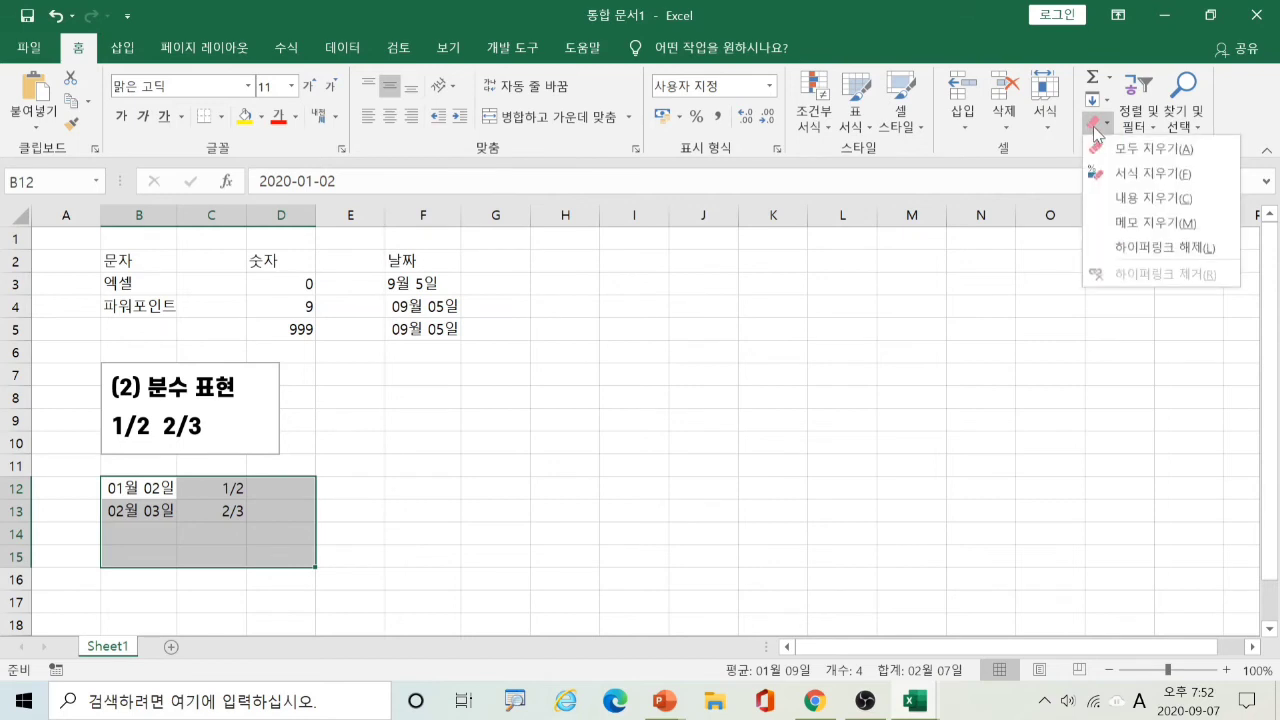
click(1110, 152)
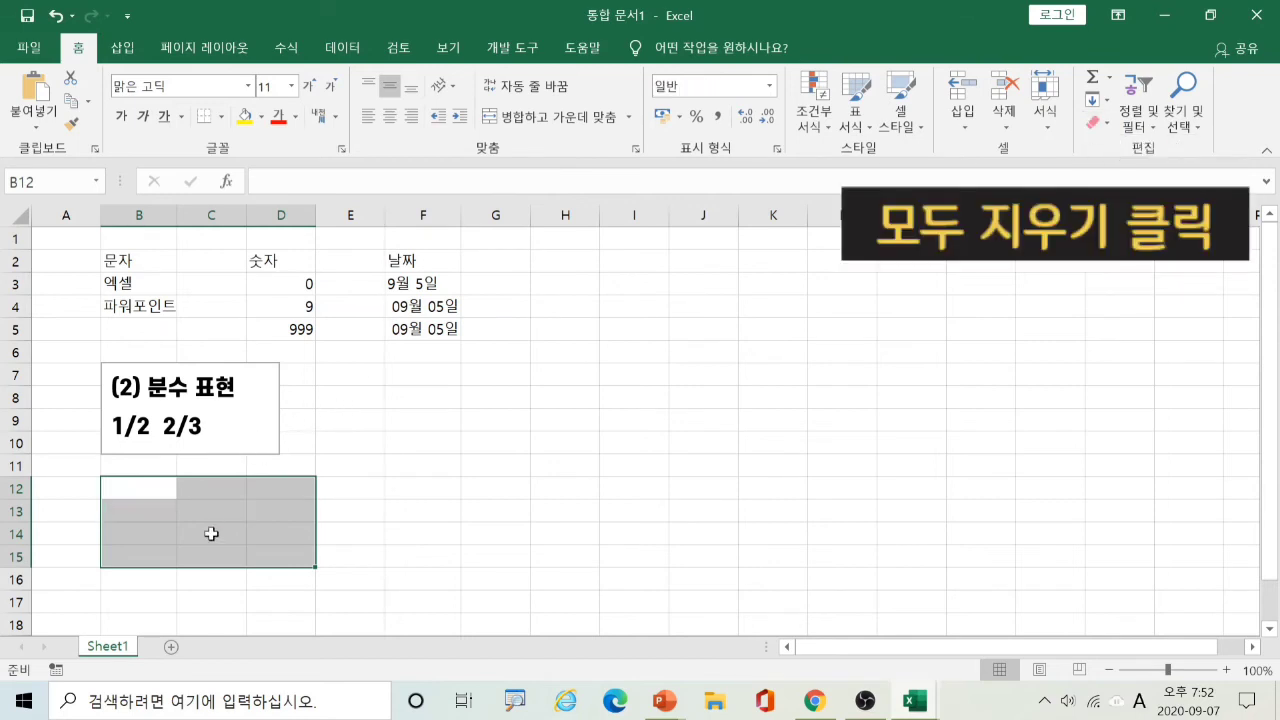
click(353, 524)
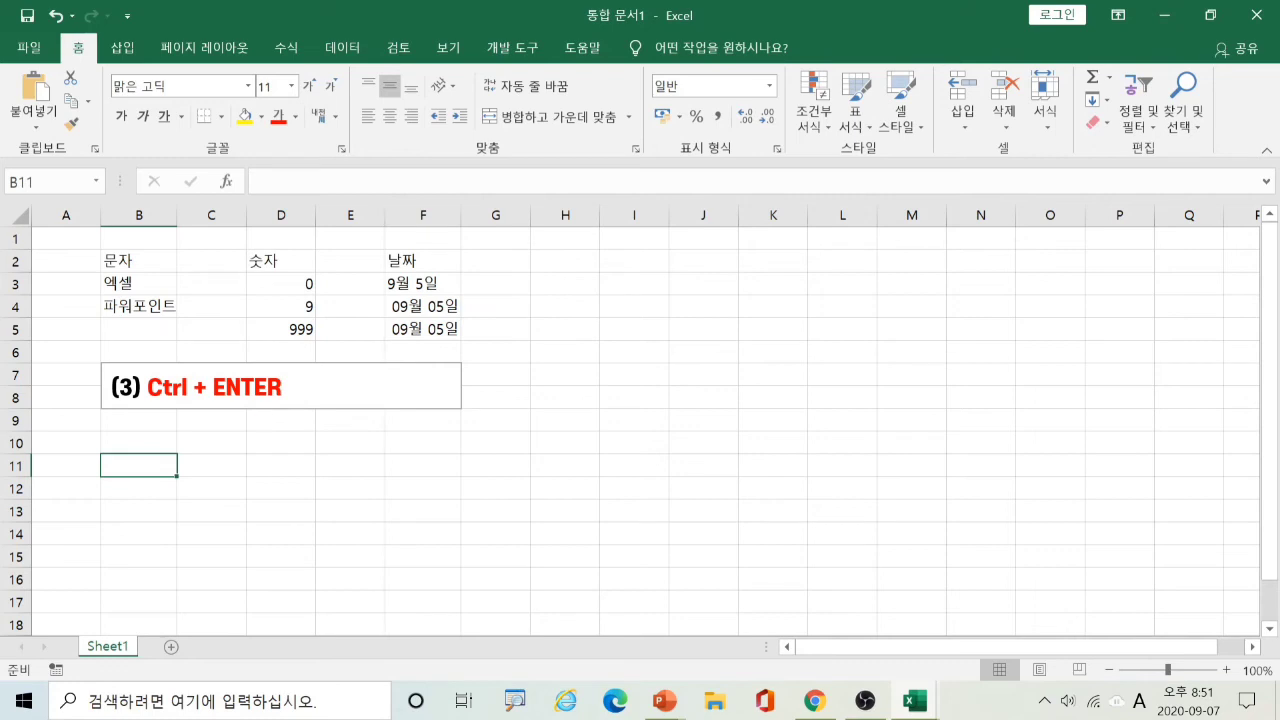
- Enter the text 입력 in cell B12 and confirm it so the active cell moves down
mouse_move(230, 338)
mouse_down()
mouse_move(210, 366)
mouse_move(243, 367)
mouse_move(224, 344)
mouse_move(227, 372)
mouse_up()
key(Escape)
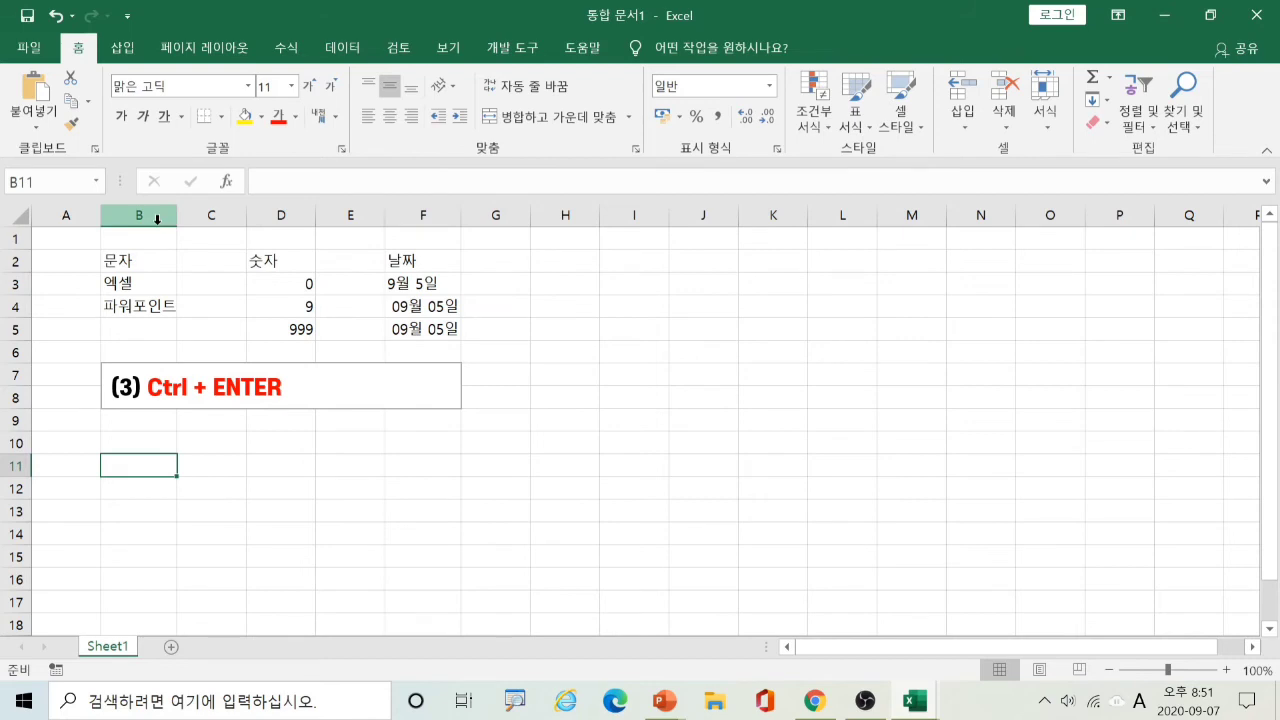
click(144, 489)
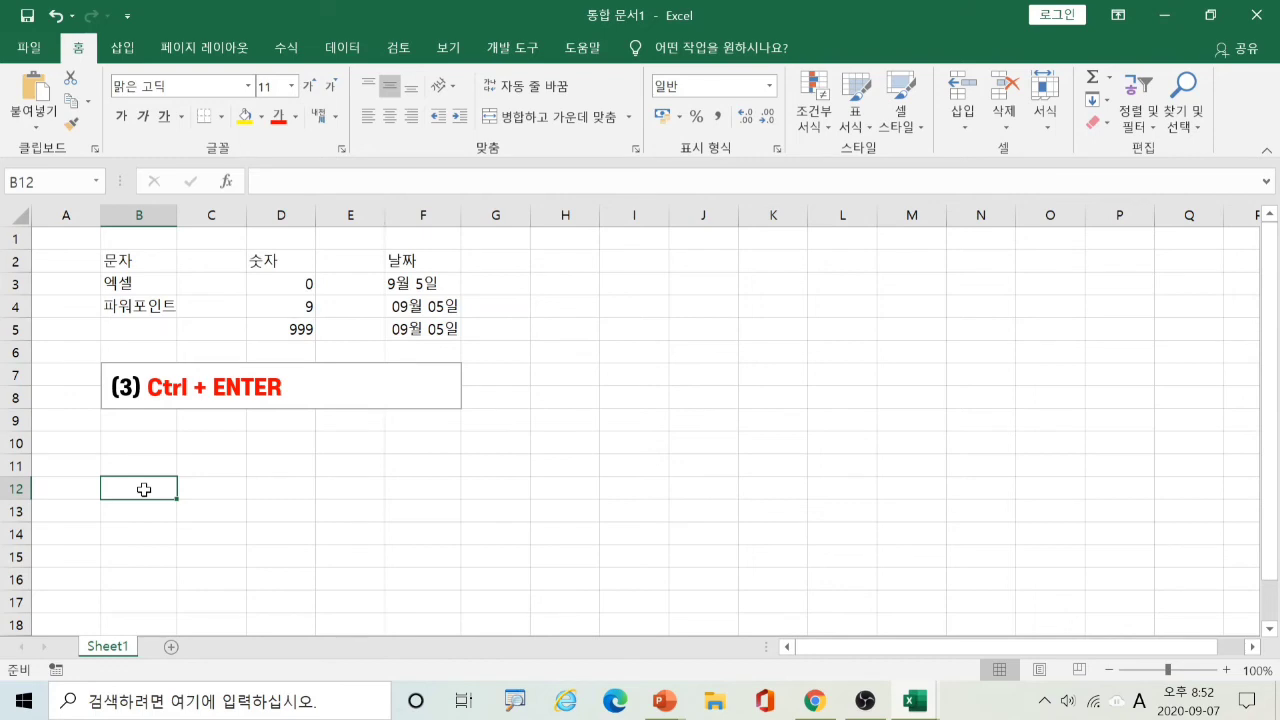
text(o)
key(BackSpace)
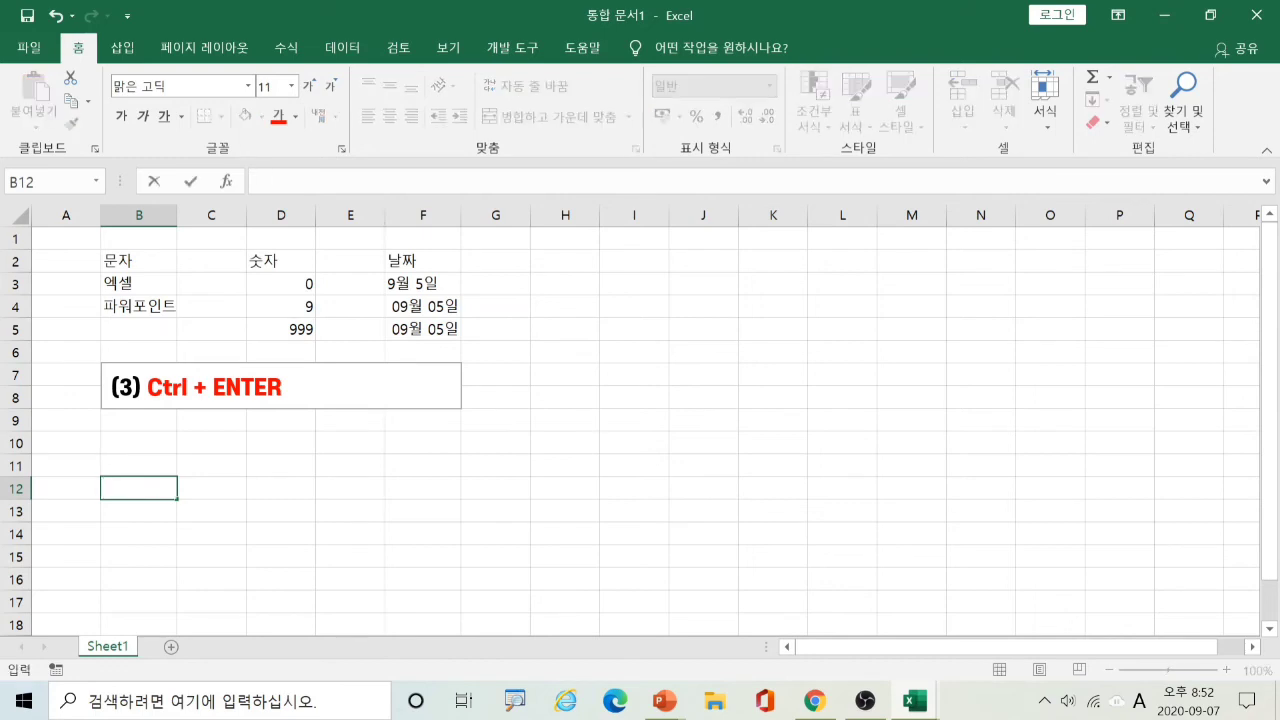
key(Hangul)
text(ㅇ입력)
key(Return)
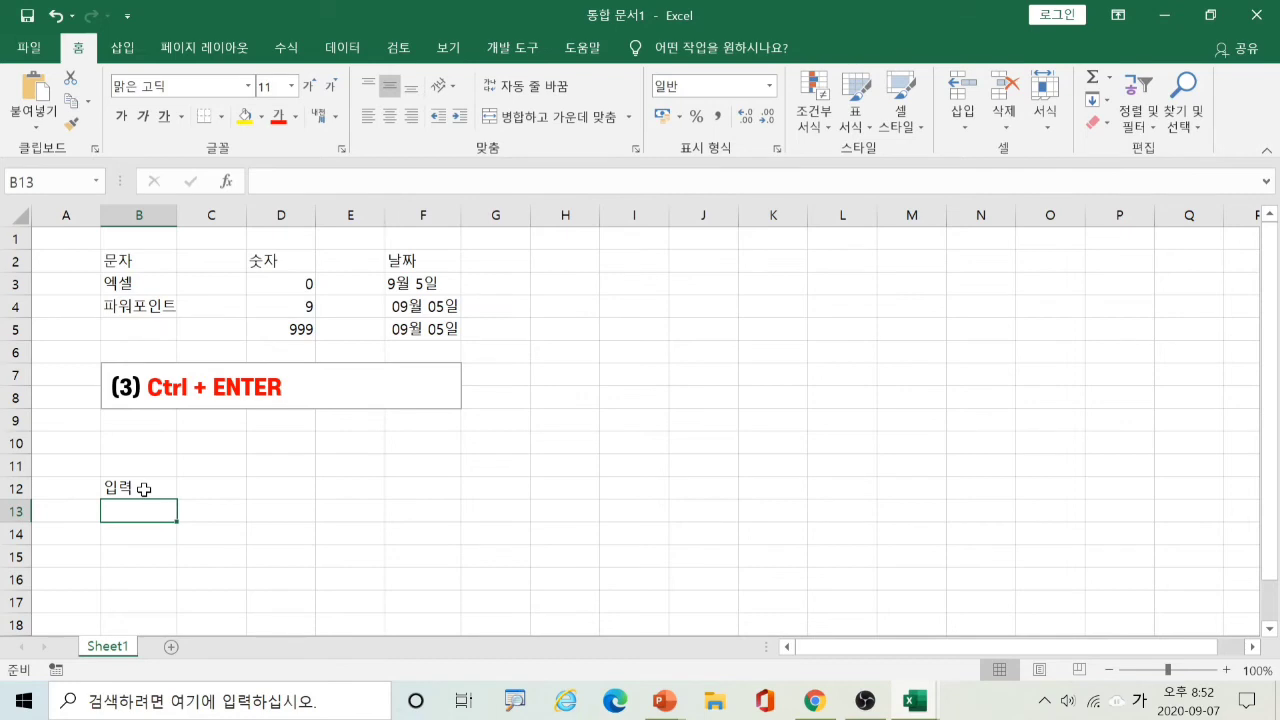
- Check how the active cell moves on from cell B12 with a normal confirmation, and return to B12
click(144, 489)
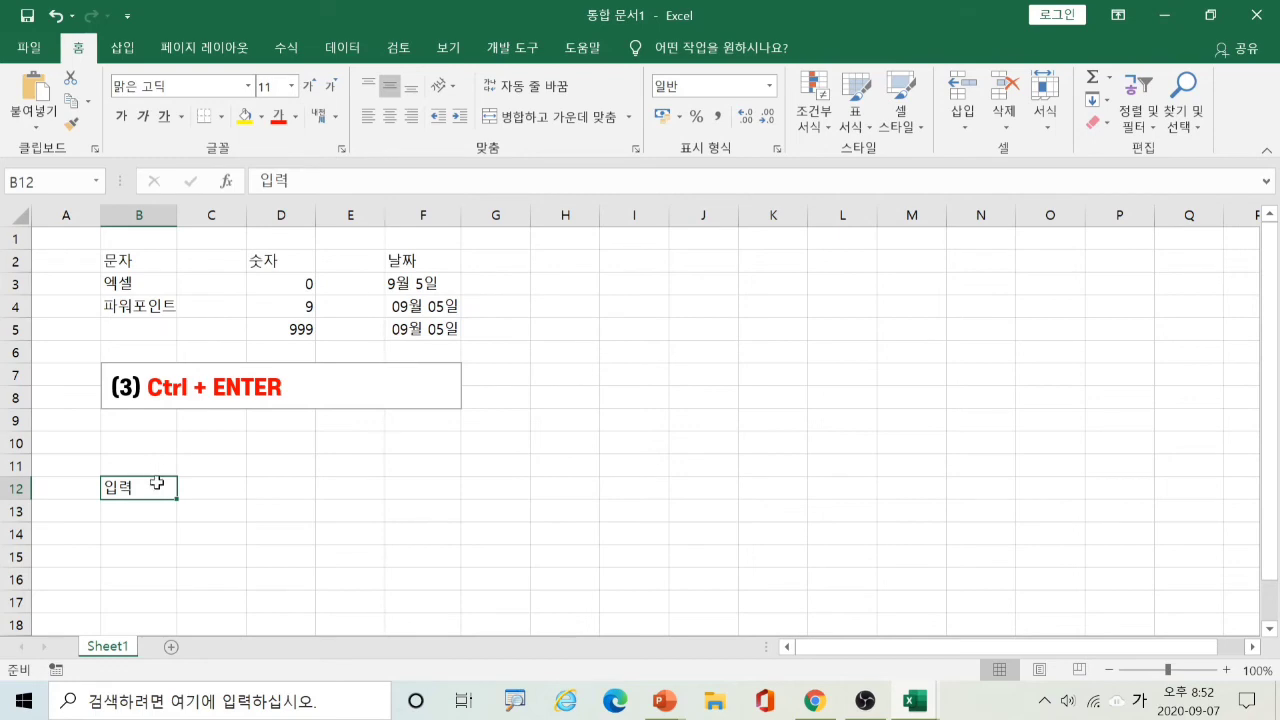
key(Return)
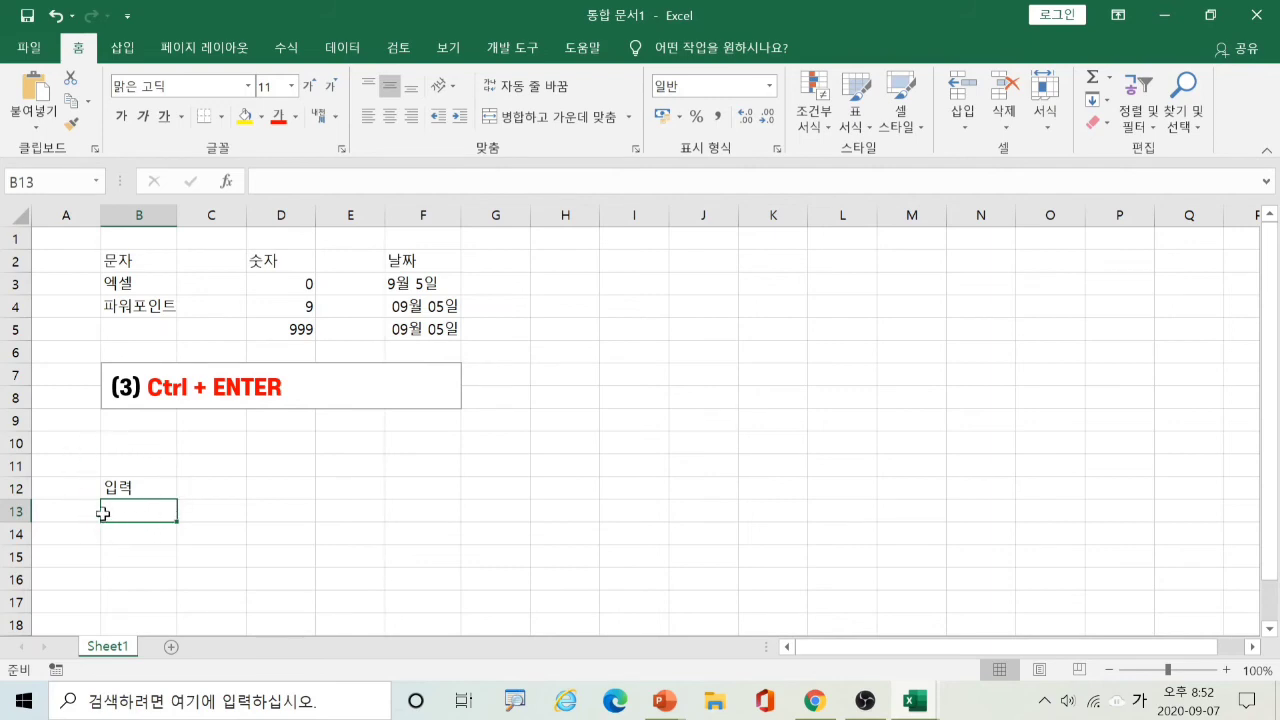
click(153, 487)
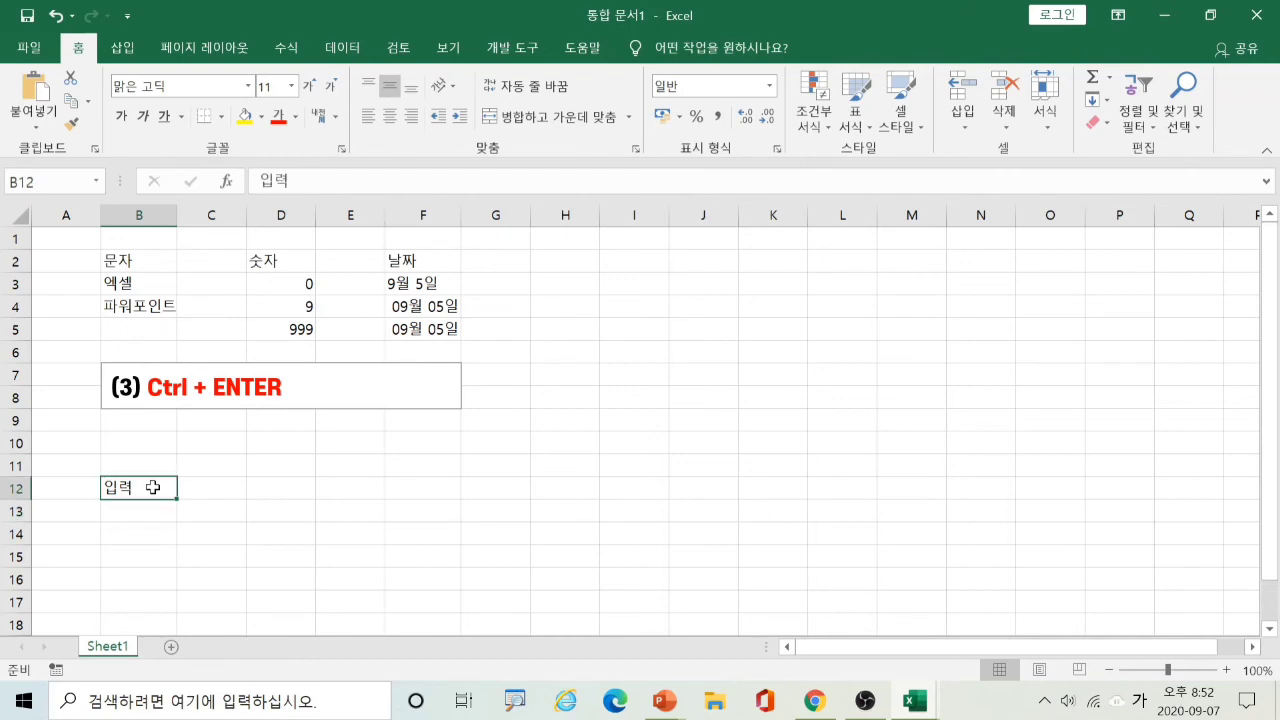
- Enter the text 입력 in cell C12 and commit it while keeping C12 as the active cell
click(207, 489)
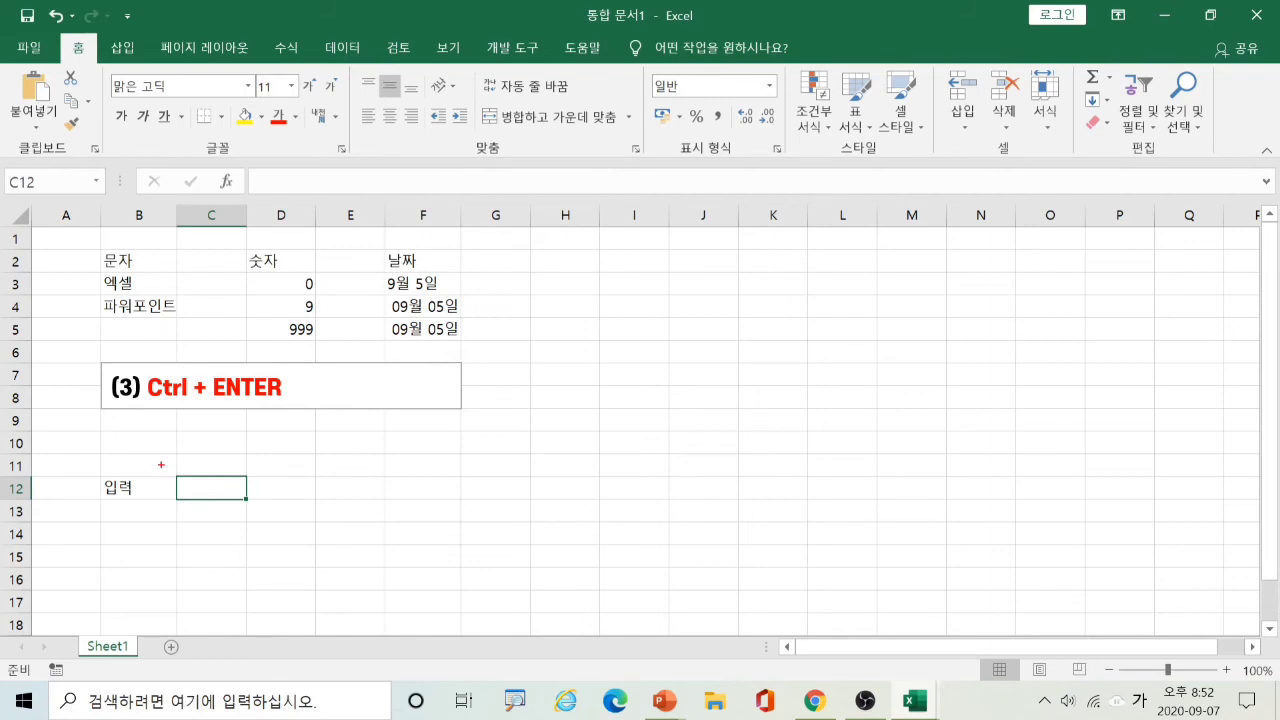
mouse_move(161, 465)
mouse_down()
mouse_move(243, 514)
mouse_move(278, 517)
mouse_up()
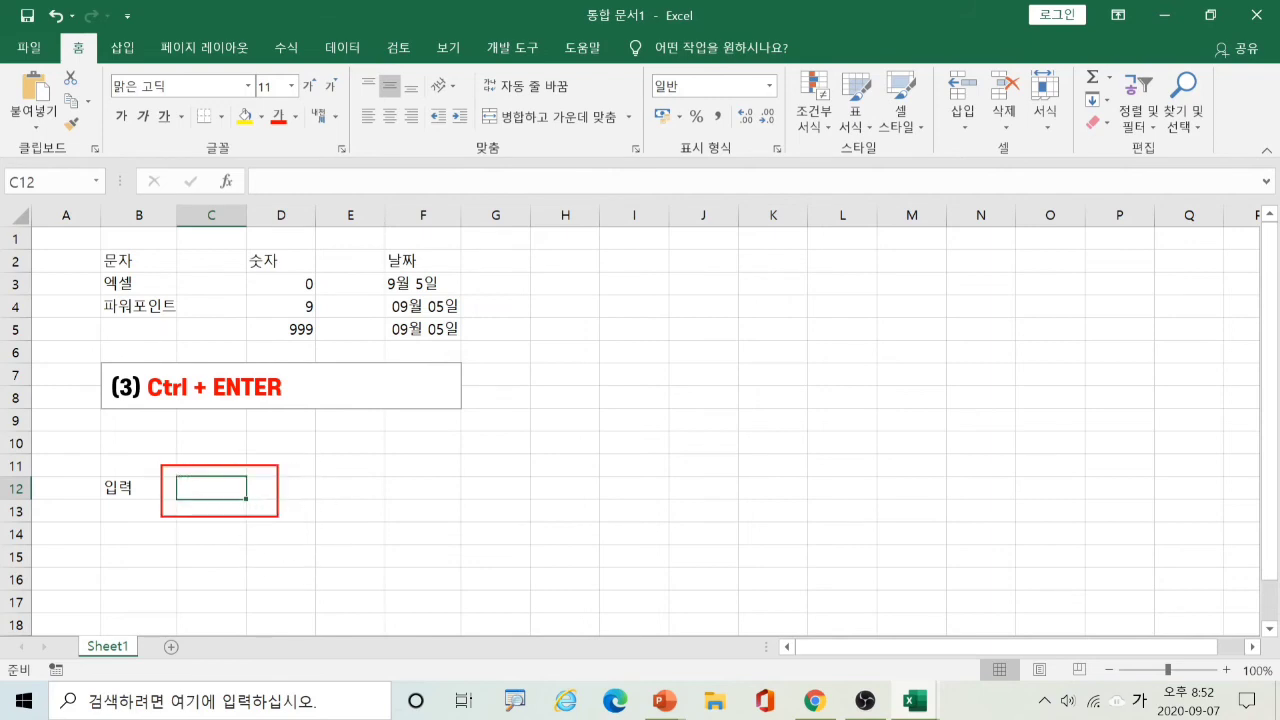
key(Escape)
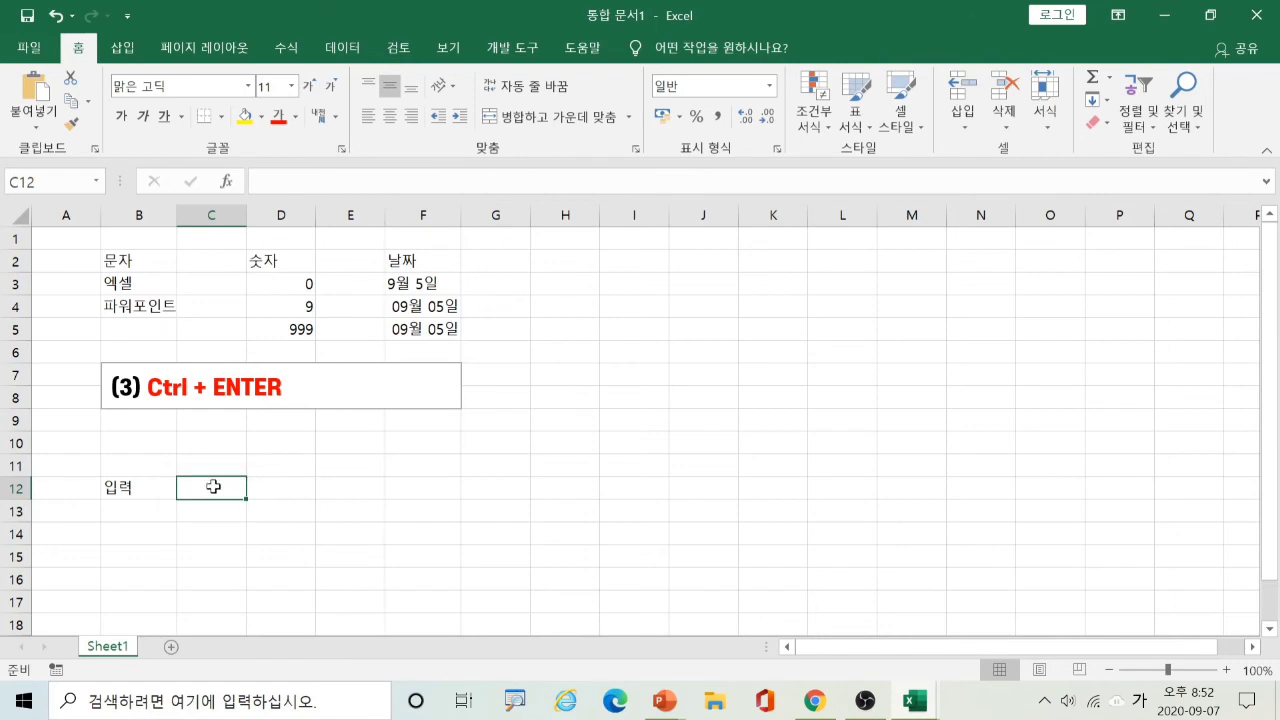
text(입력)
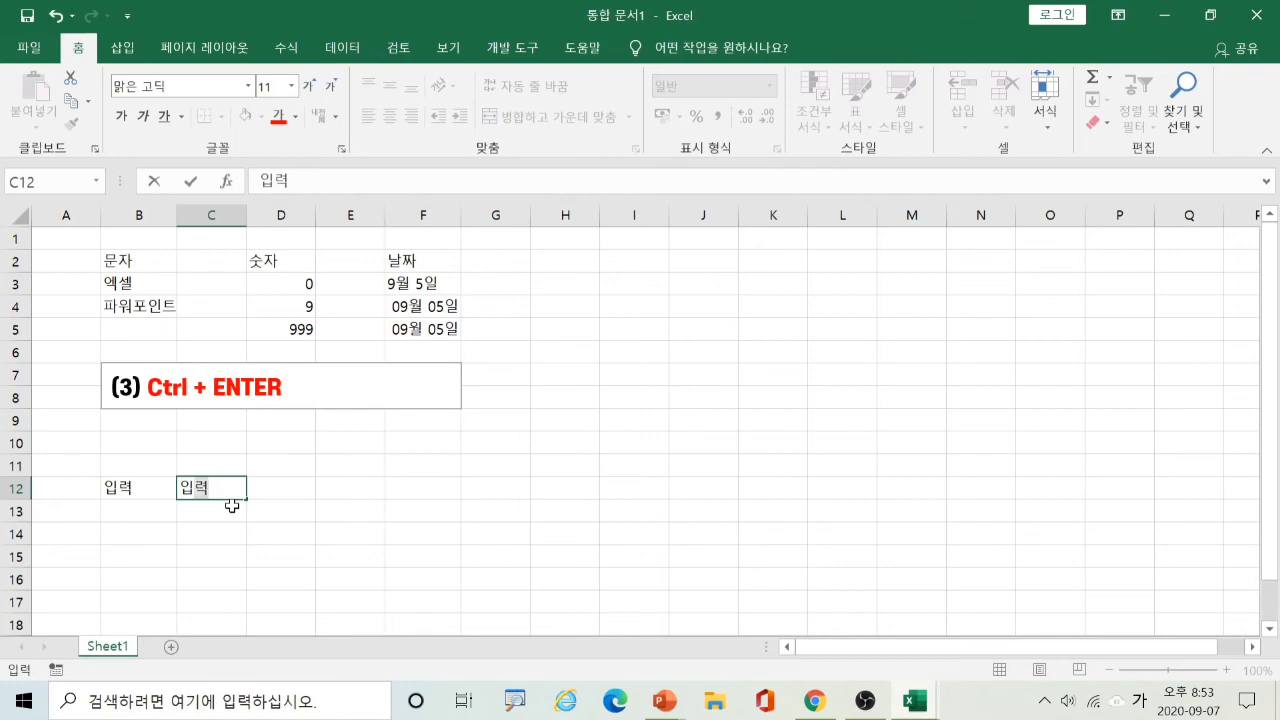
key(ctrl+Return)
key(ctrl+Return)
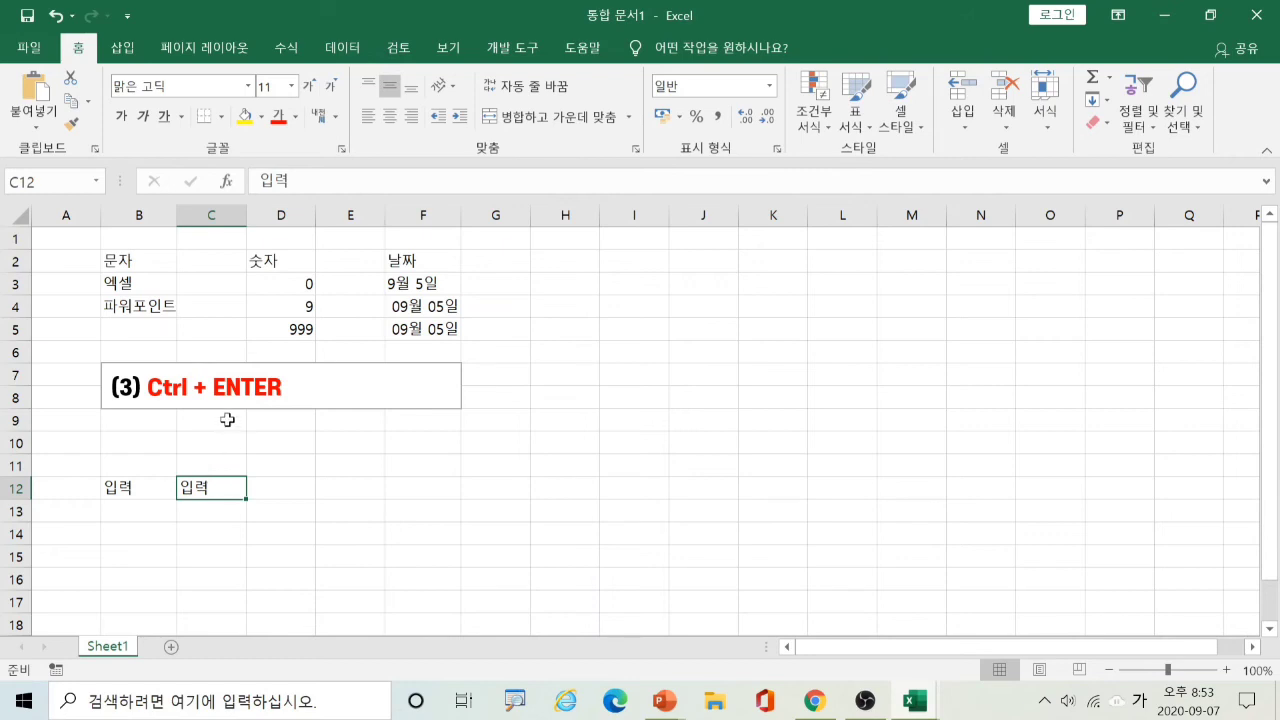
click(300, 505)
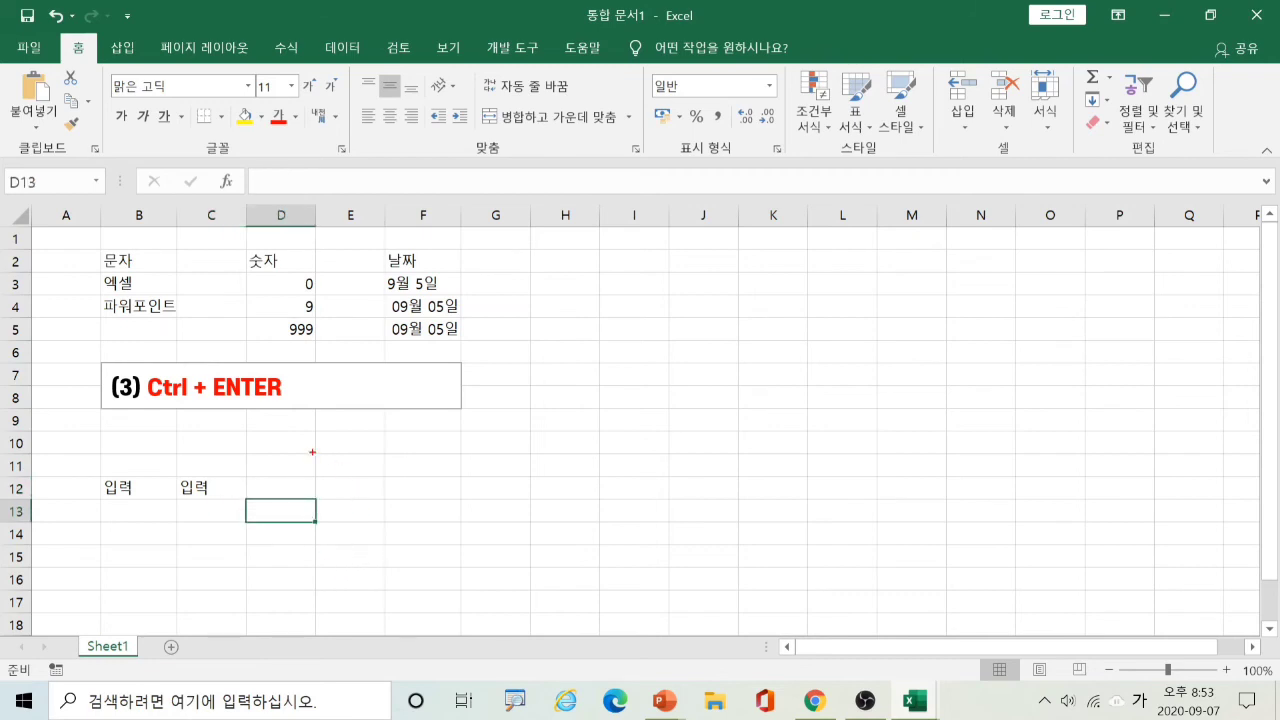
drag(312, 452, 392, 478)
drag(310, 498, 391, 529)
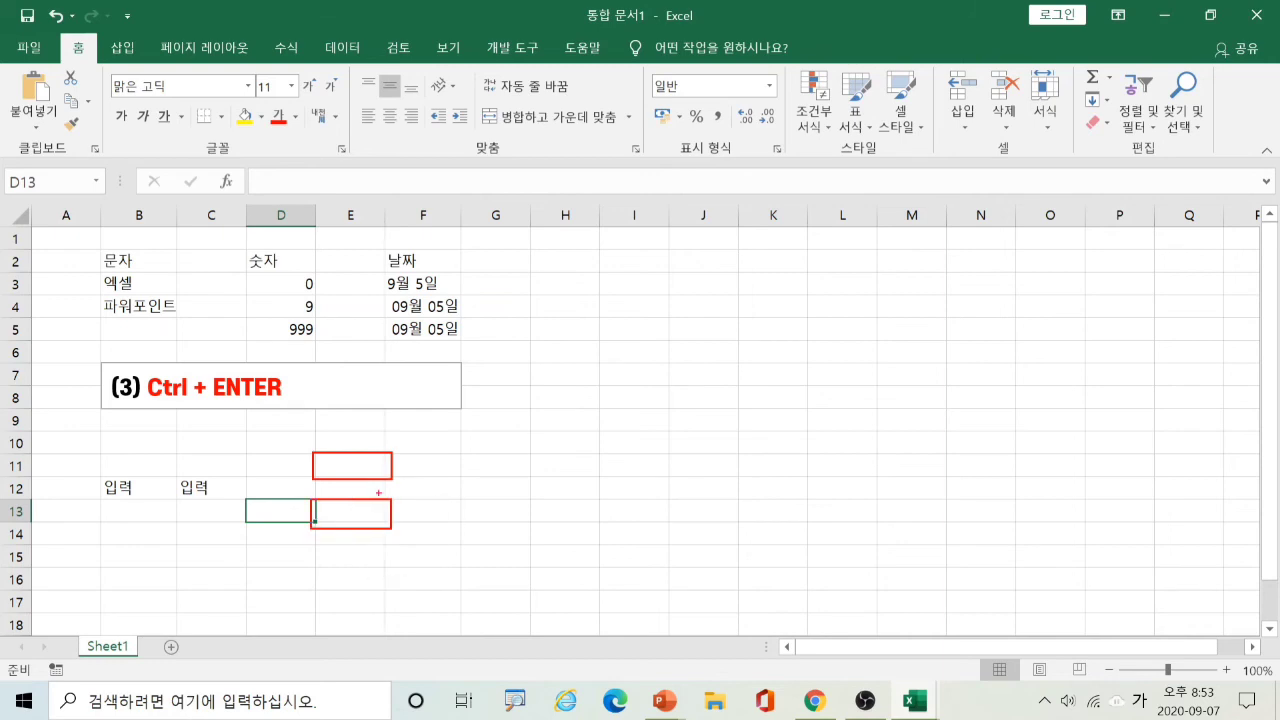
mouse_move(339, 438)
mouse_down()
mouse_move(350, 462)
mouse_move(373, 435)
mouse_up()
mouse_move(344, 490)
mouse_down()
mouse_move(354, 514)
mouse_move(373, 484)
mouse_up()
mouse_move(308, 558)
mouse_down()
mouse_move(310, 594)
mouse_move(396, 606)
mouse_move(402, 562)
mouse_move(306, 558)
mouse_move(348, 557)
mouse_move(349, 572)
mouse_move(366, 543)
mouse_up()
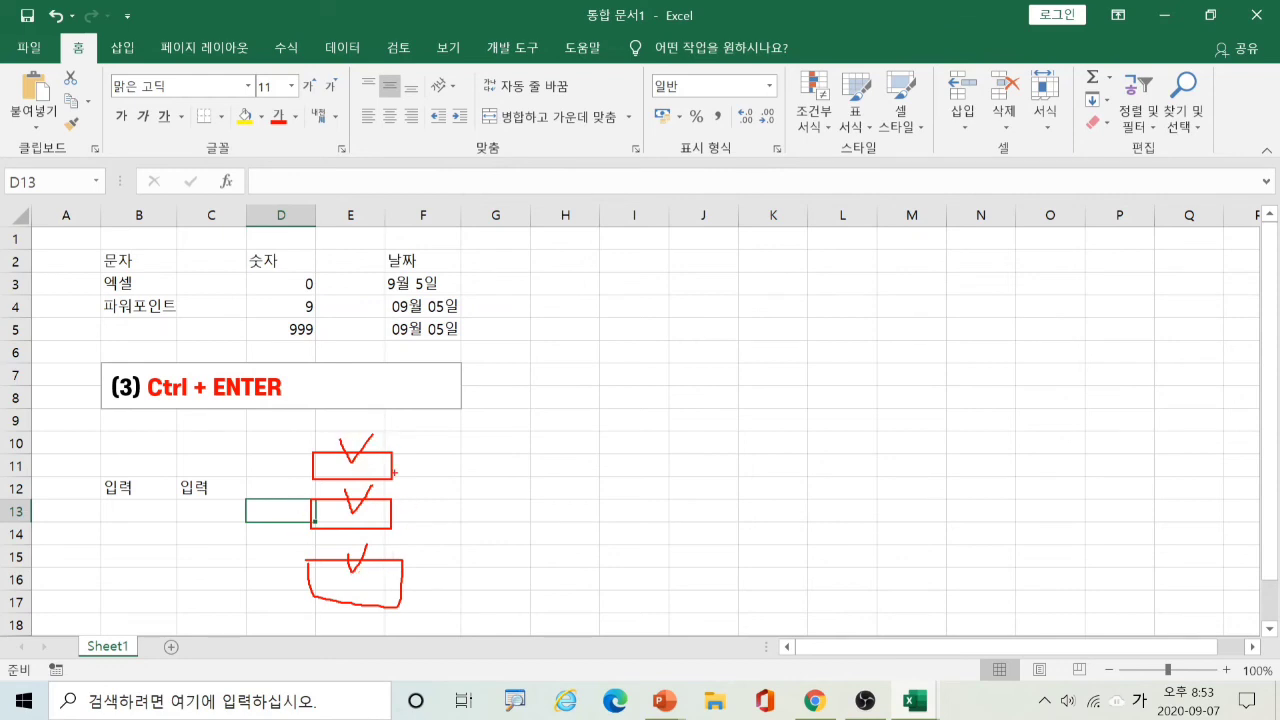
key(Escape)
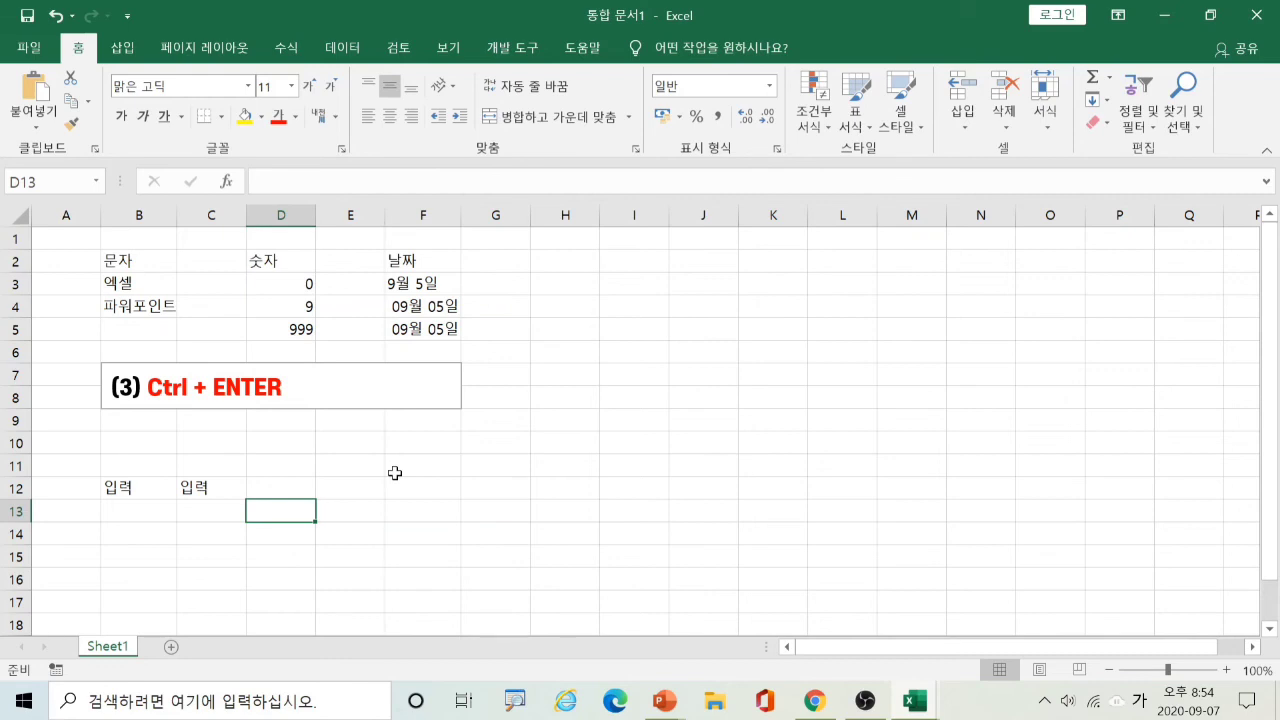
key(ctrl+2)
mouse_move(226, 458)
mouse_down()
mouse_move(182, 440)
mouse_move(230, 440)
mouse_move(236, 461)
mouse_up()
mouse_move(341, 453)
mouse_down()
mouse_move(316, 433)
mouse_move(374, 446)
mouse_move(333, 459)
mouse_up()
mouse_move(511, 454)
mouse_down()
mouse_move(472, 452)
mouse_move(506, 422)
mouse_move(512, 458)
mouse_up()
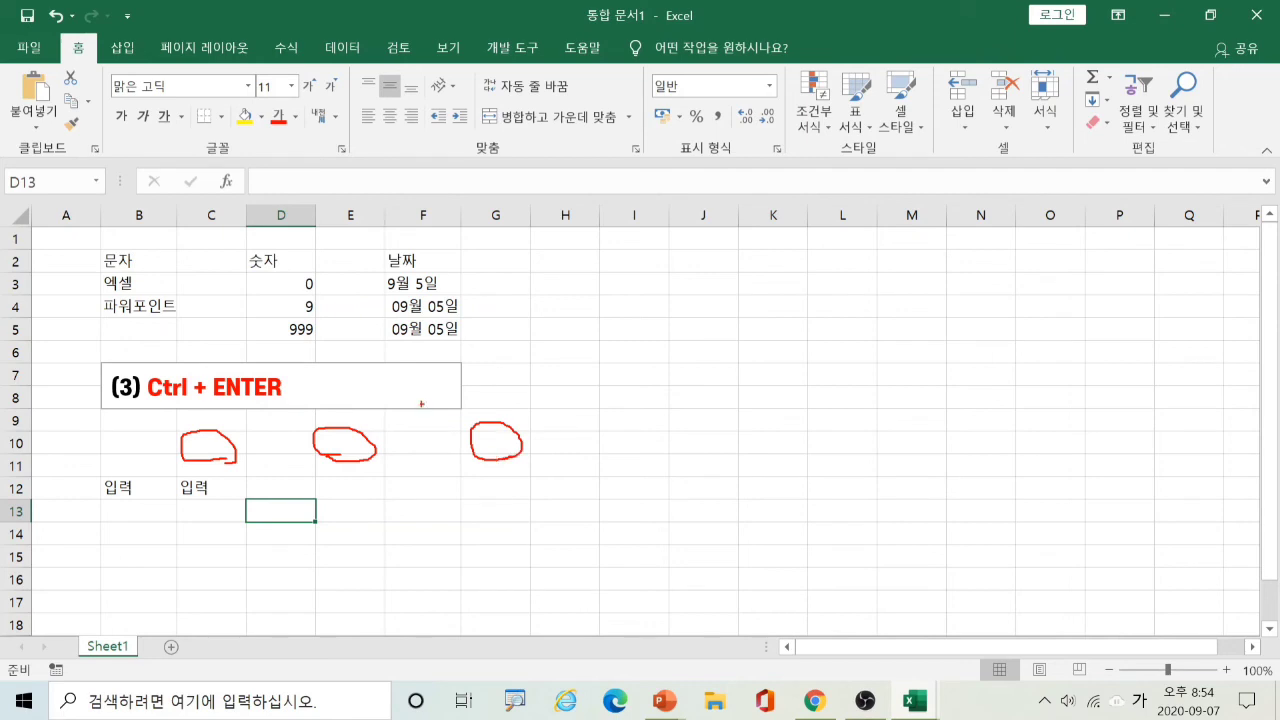
mouse_move(413, 381)
mouse_down()
mouse_move(421, 407)
mouse_move(488, 367)
mouse_move(458, 372)
mouse_move(468, 406)
mouse_move(498, 405)
mouse_up()
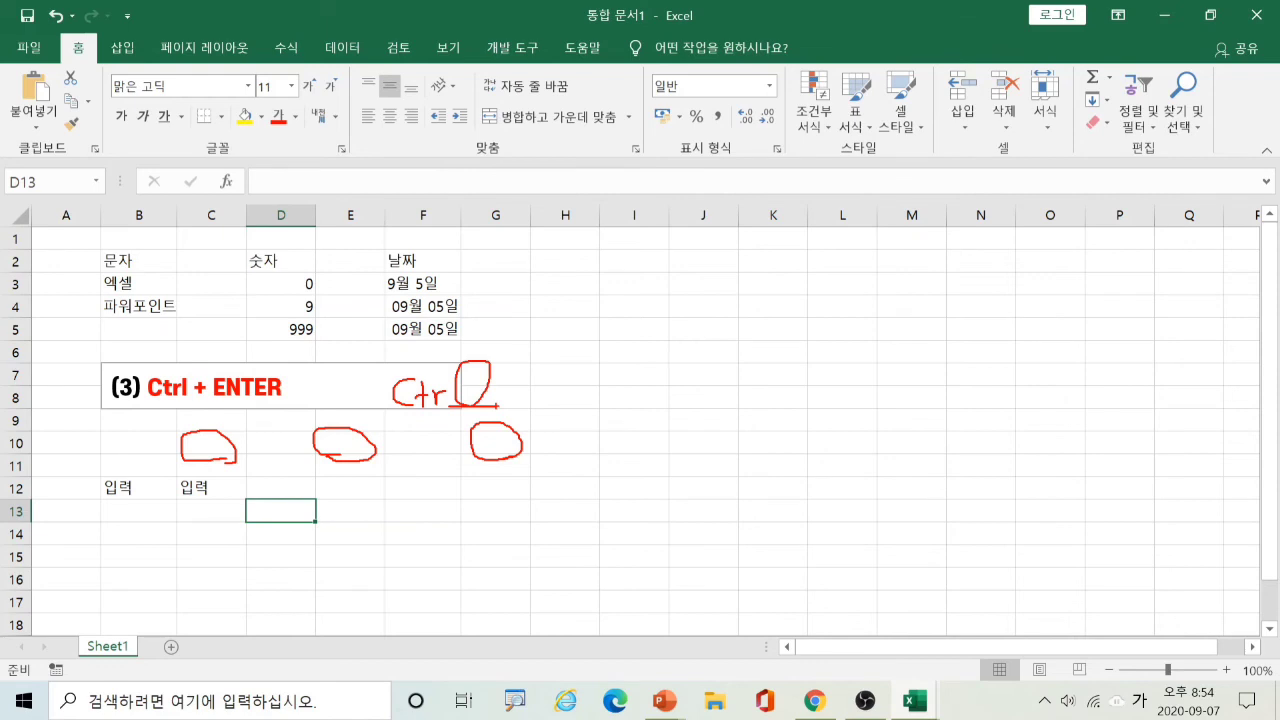
mouse_move(417, 499)
mouse_down()
mouse_move(401, 516)
mouse_move(419, 501)
mouse_move(430, 519)
mouse_move(450, 499)
mouse_move(437, 496)
mouse_move(484, 520)
mouse_move(466, 497)
mouse_up()
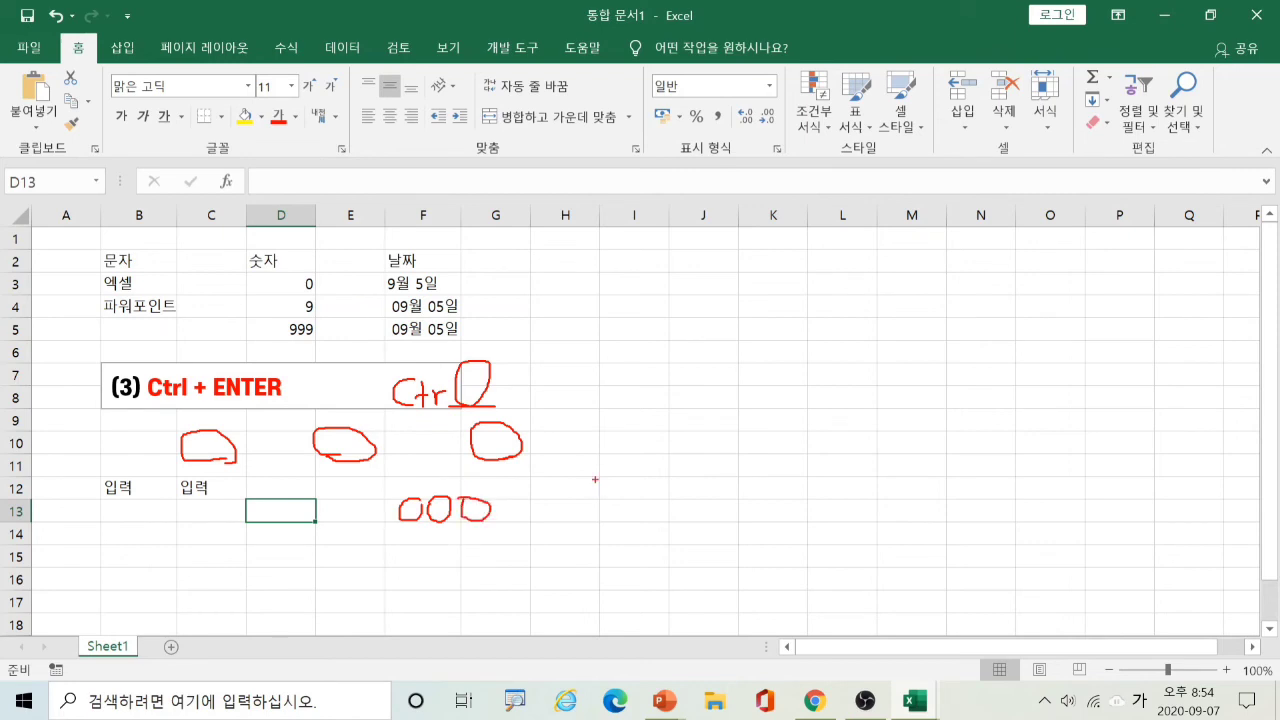
mouse_move(440, 549)
mouse_down()
mouse_move(418, 590)
mouse_move(503, 594)
mouse_up()
mouse_move(526, 546)
mouse_down()
mouse_move(515, 591)
mouse_move(510, 575)
mouse_move(556, 580)
mouse_up()
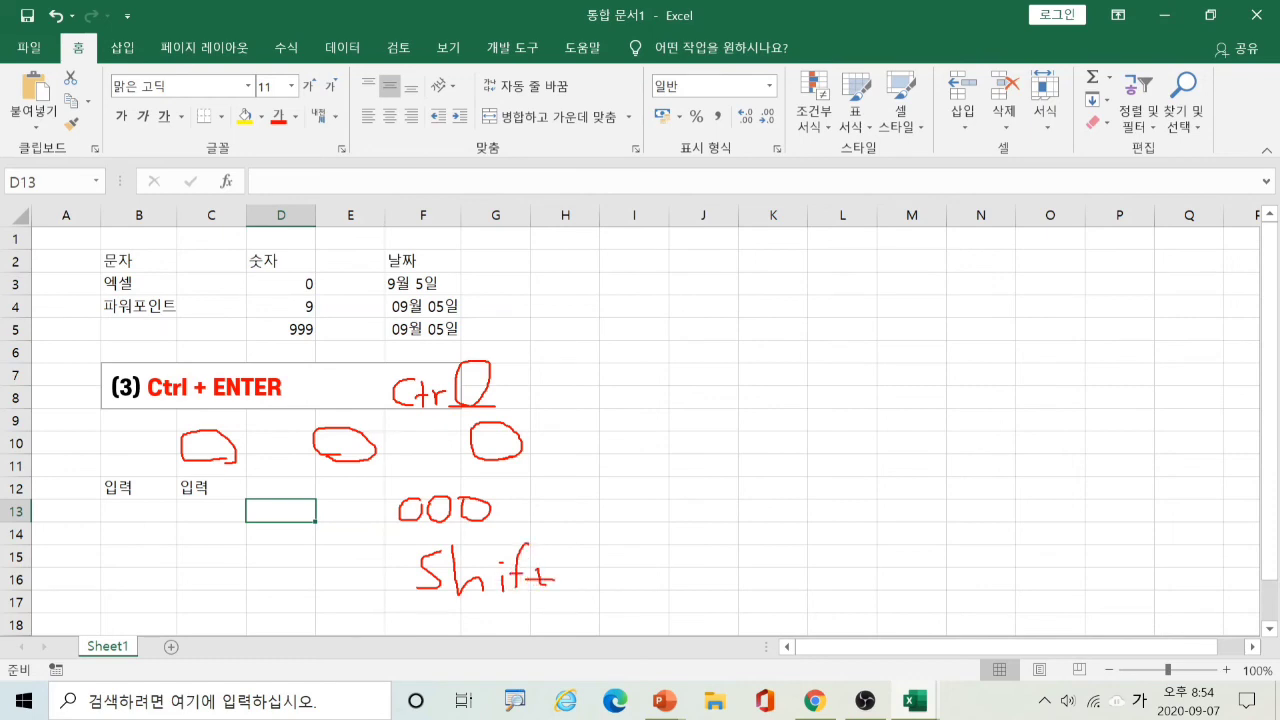
mouse_move(386, 561)
mouse_down()
mouse_move(400, 575)
mouse_move(378, 572)
mouse_move(391, 557)
mouse_up()
key(Escape)
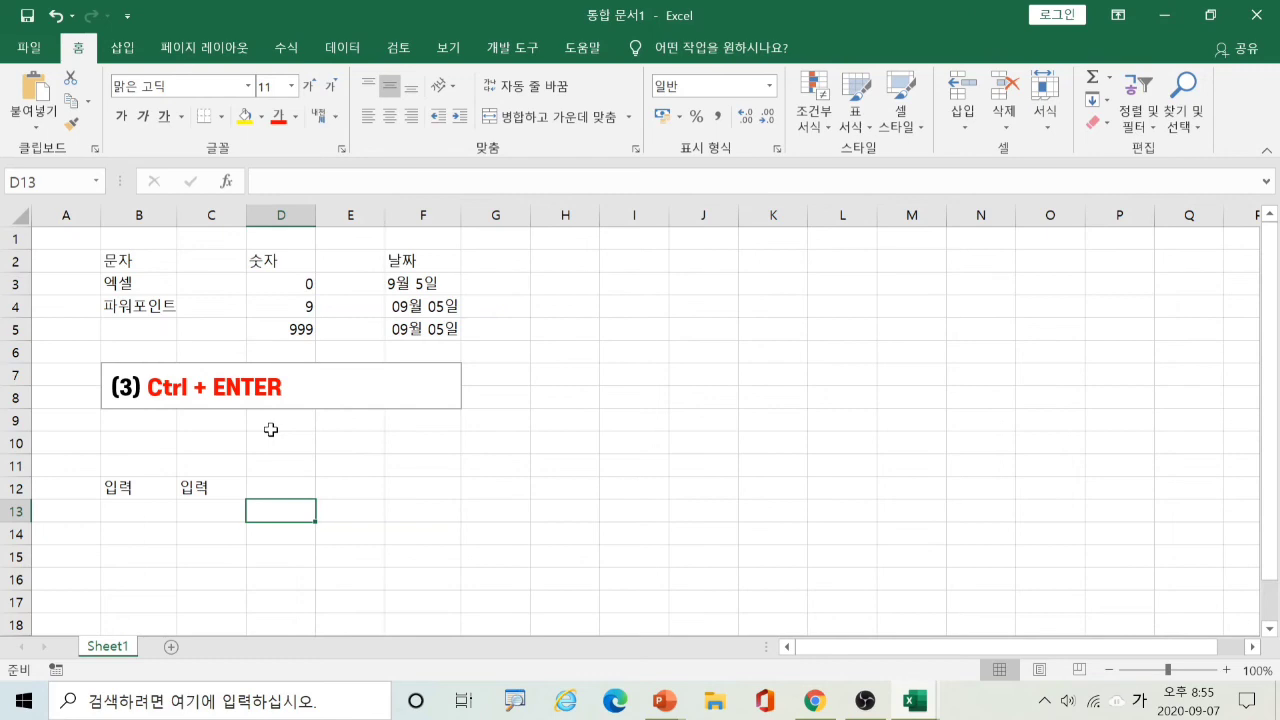
- Select the nonadjacent cells E10, E12 and E15 together, and release the multiple selection by returning to E10 alone
click(347, 442)
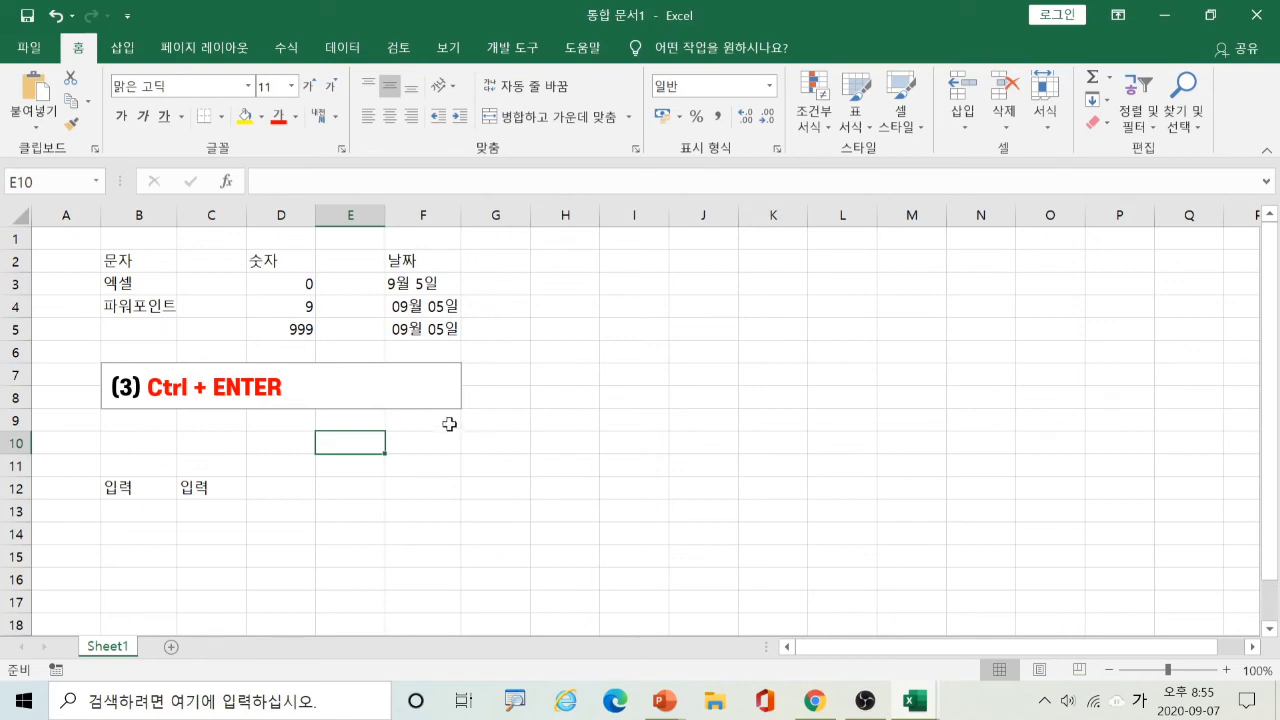
ctrl+click(343, 485)
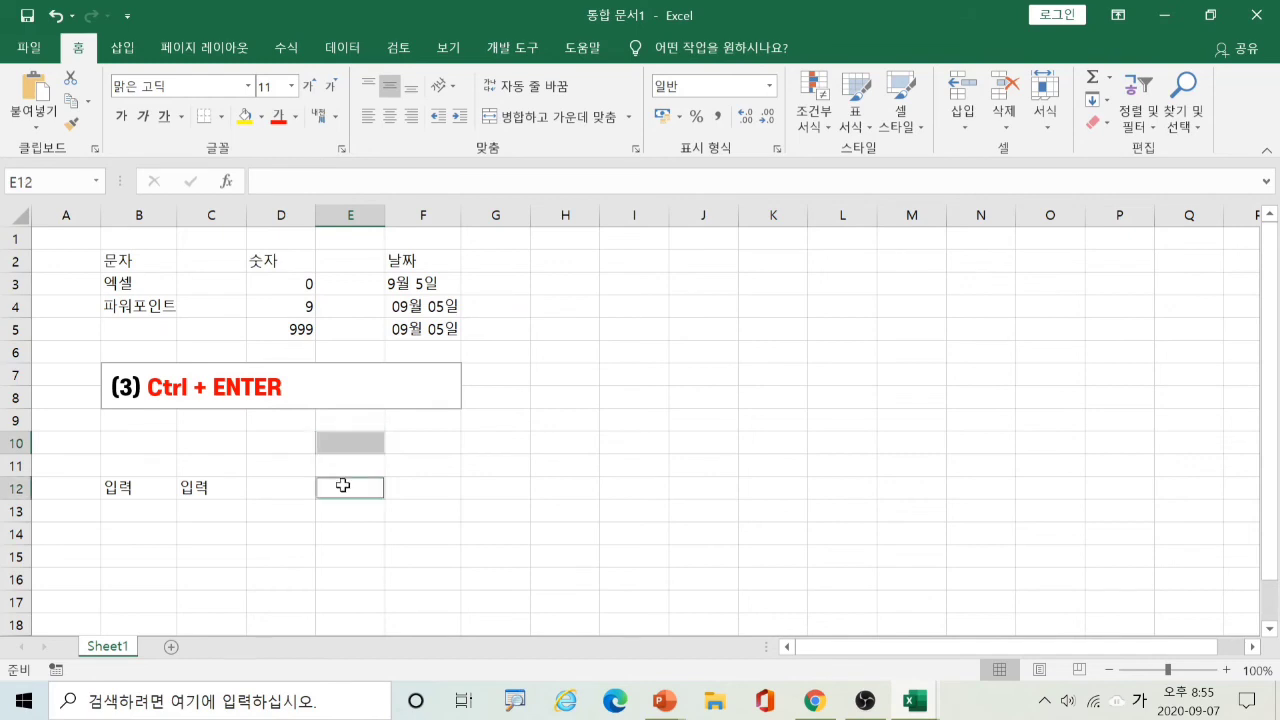
ctrl+click(344, 552)
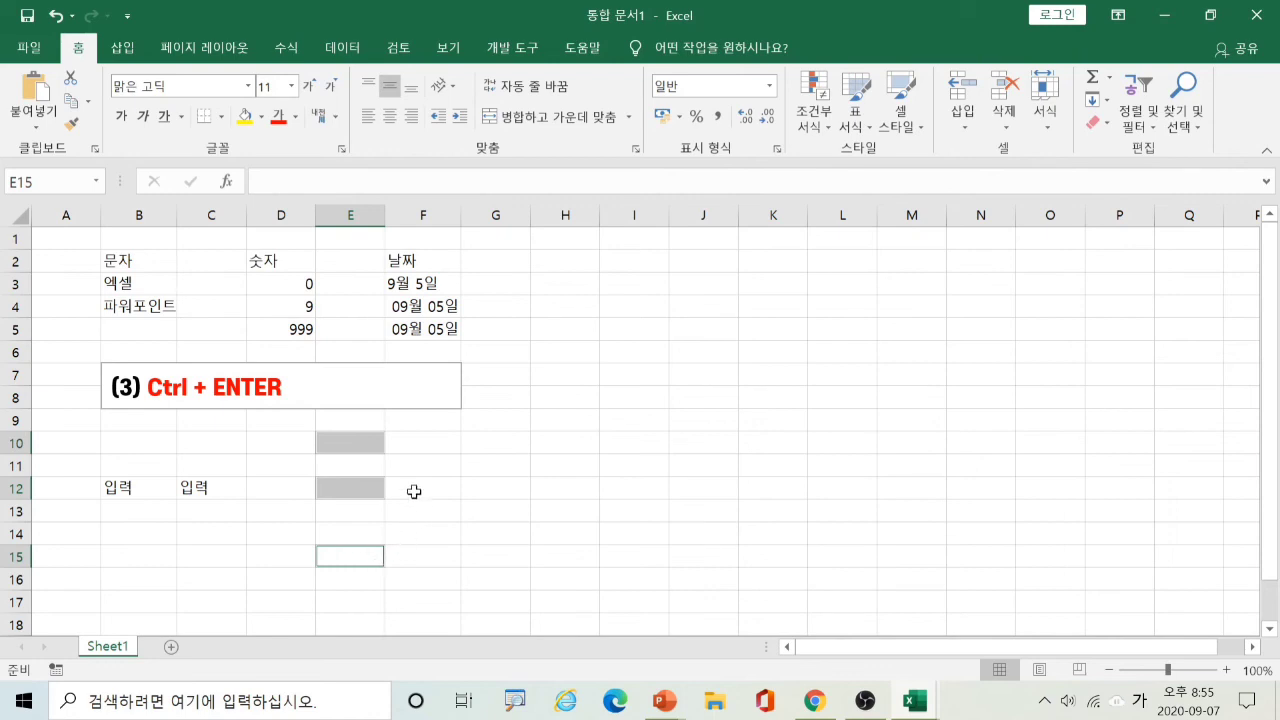
click(418, 438)
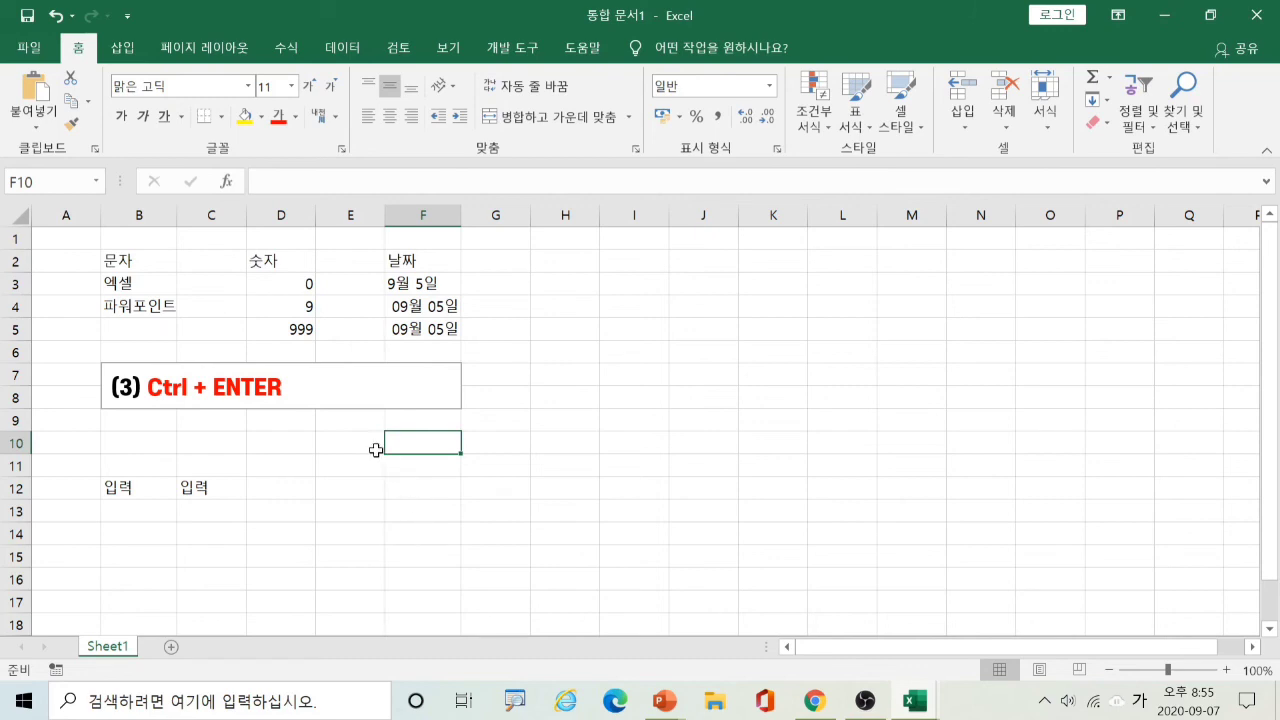
click(347, 440)
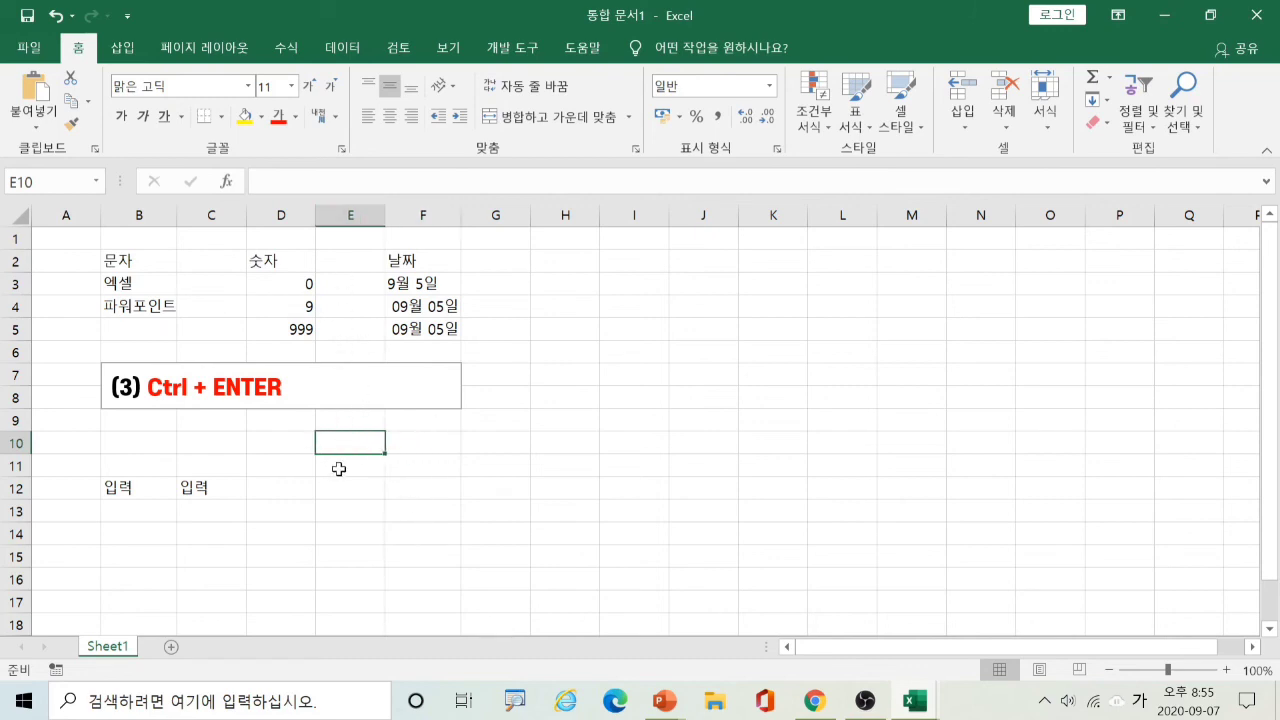
- Fill the nonadjacent cells E11, E13 and E16 with the text 엑셀 in a single entry
click(339, 469)
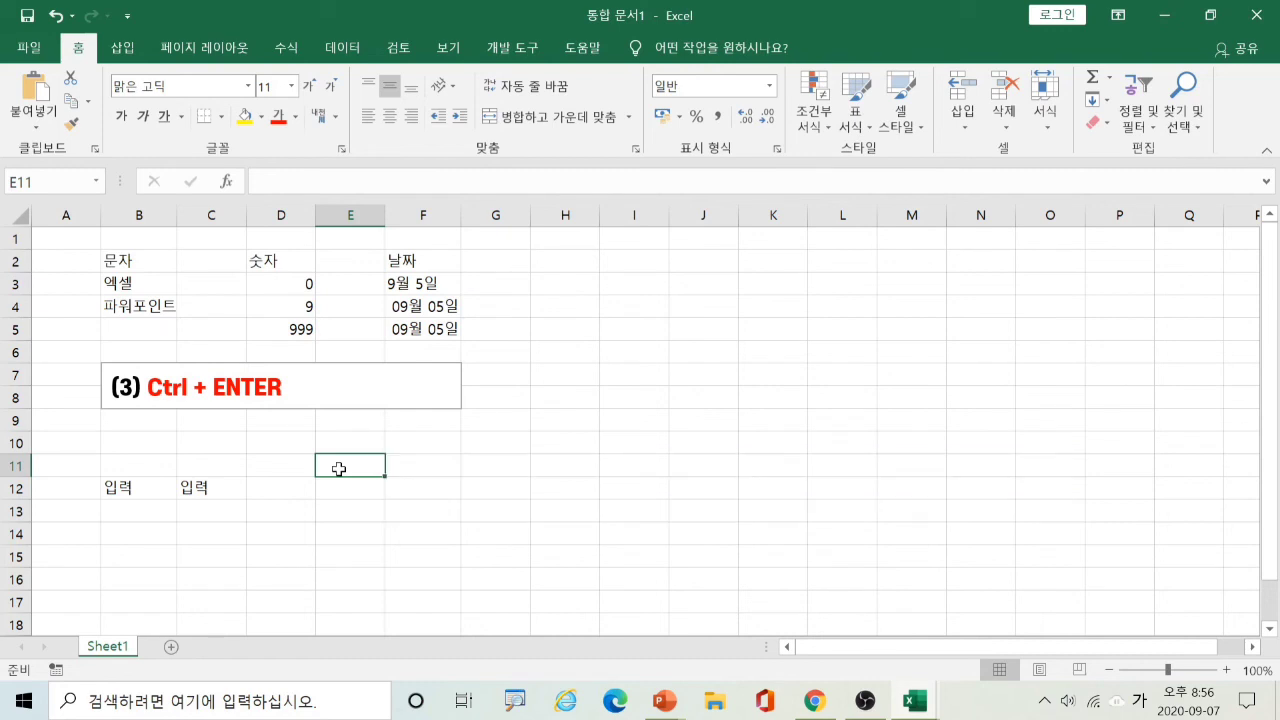
ctrl+click(335, 513)
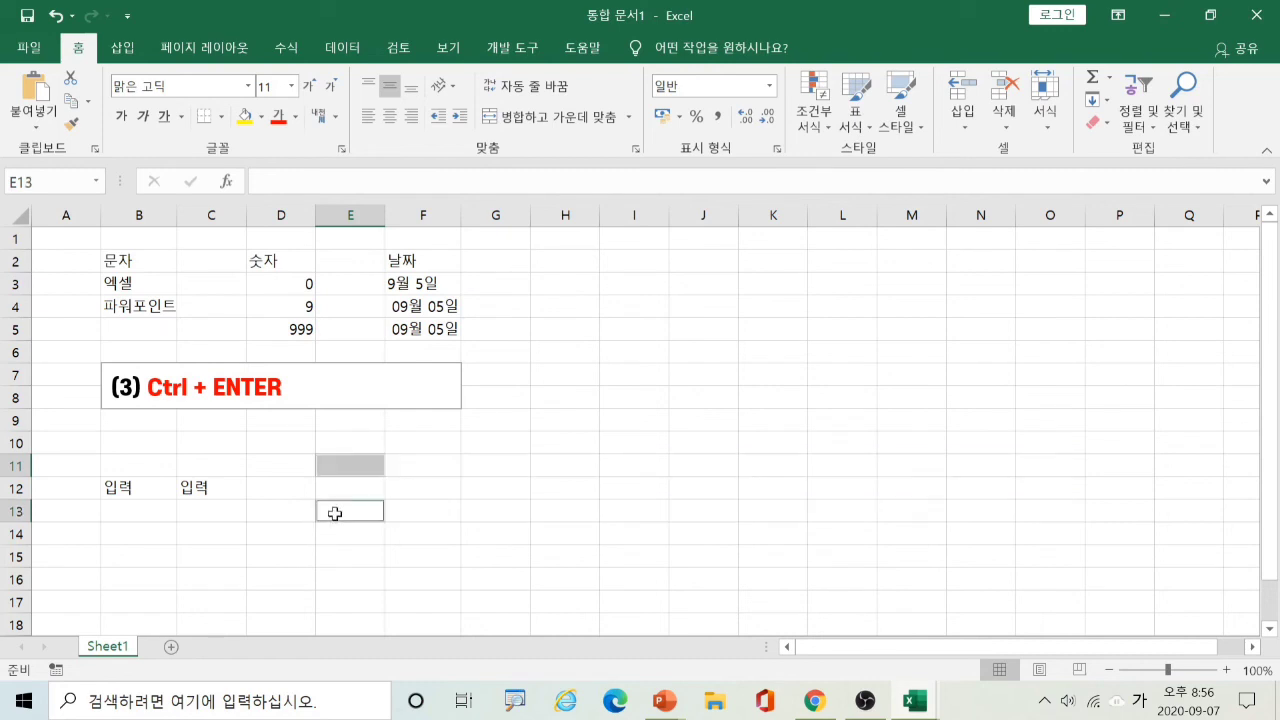
ctrl+click(347, 573)
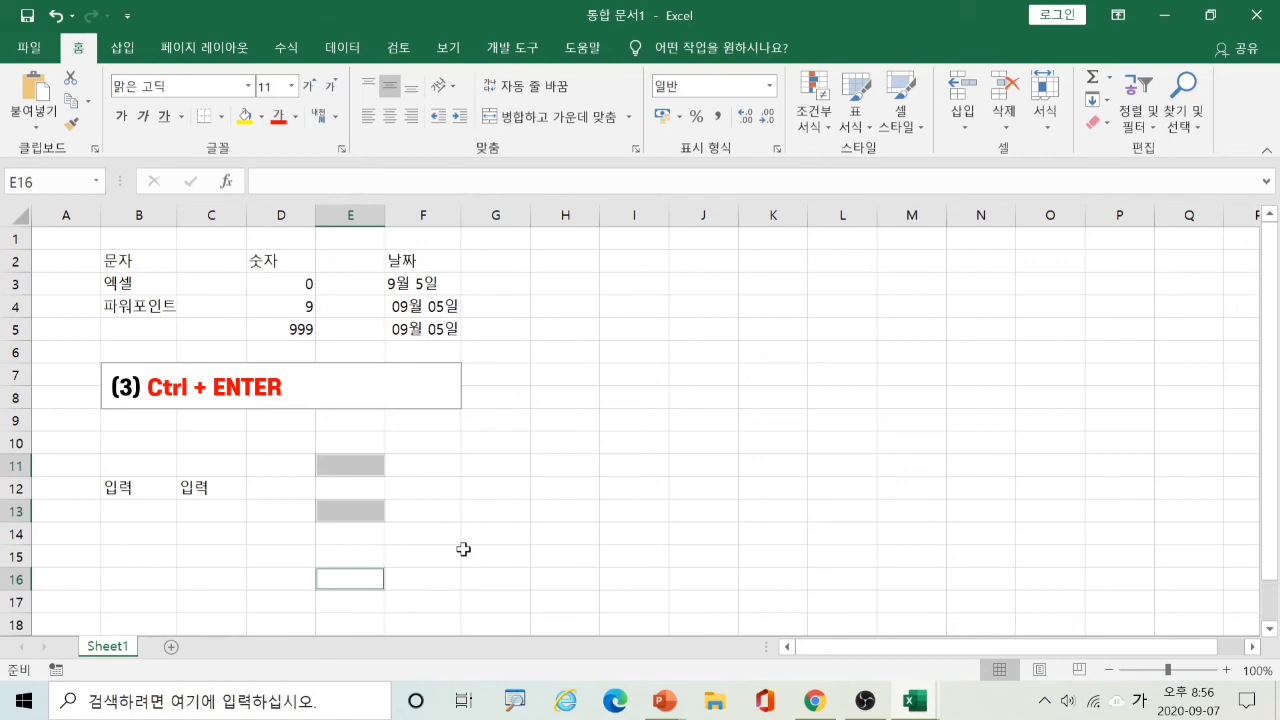
text(엑셀)
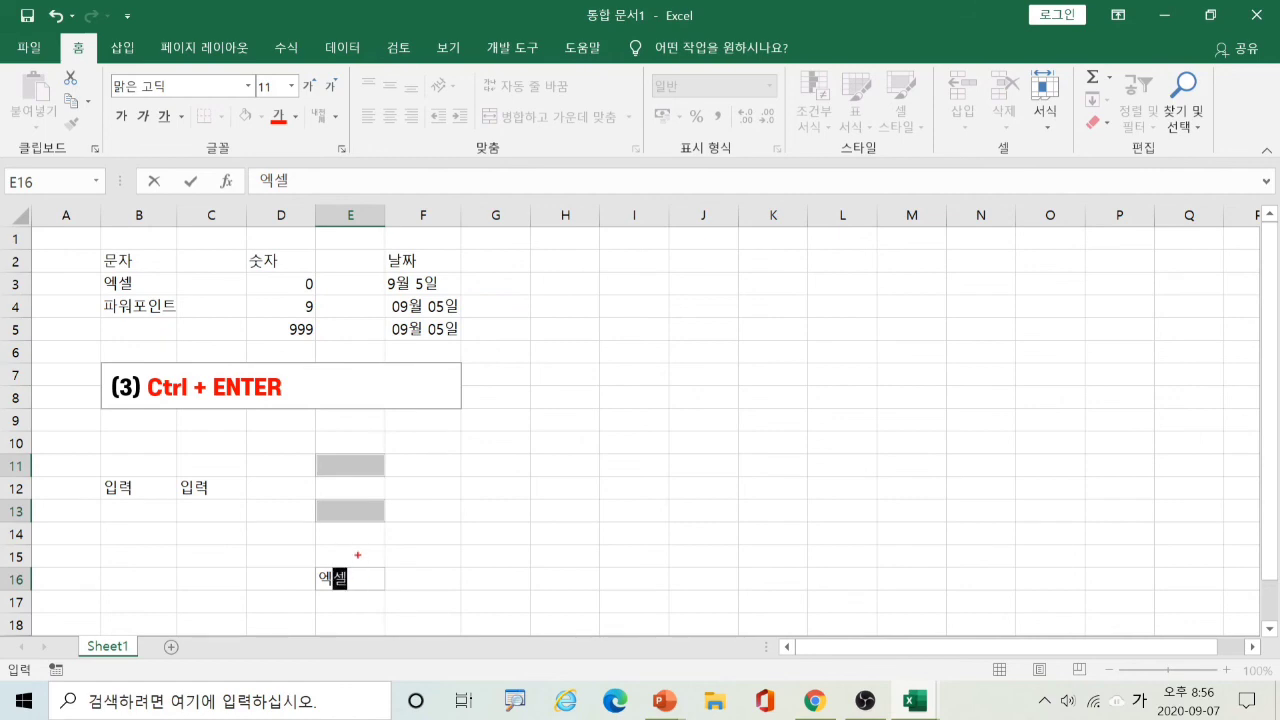
drag(357, 555, 356, 598)
key(ctrl+Return)
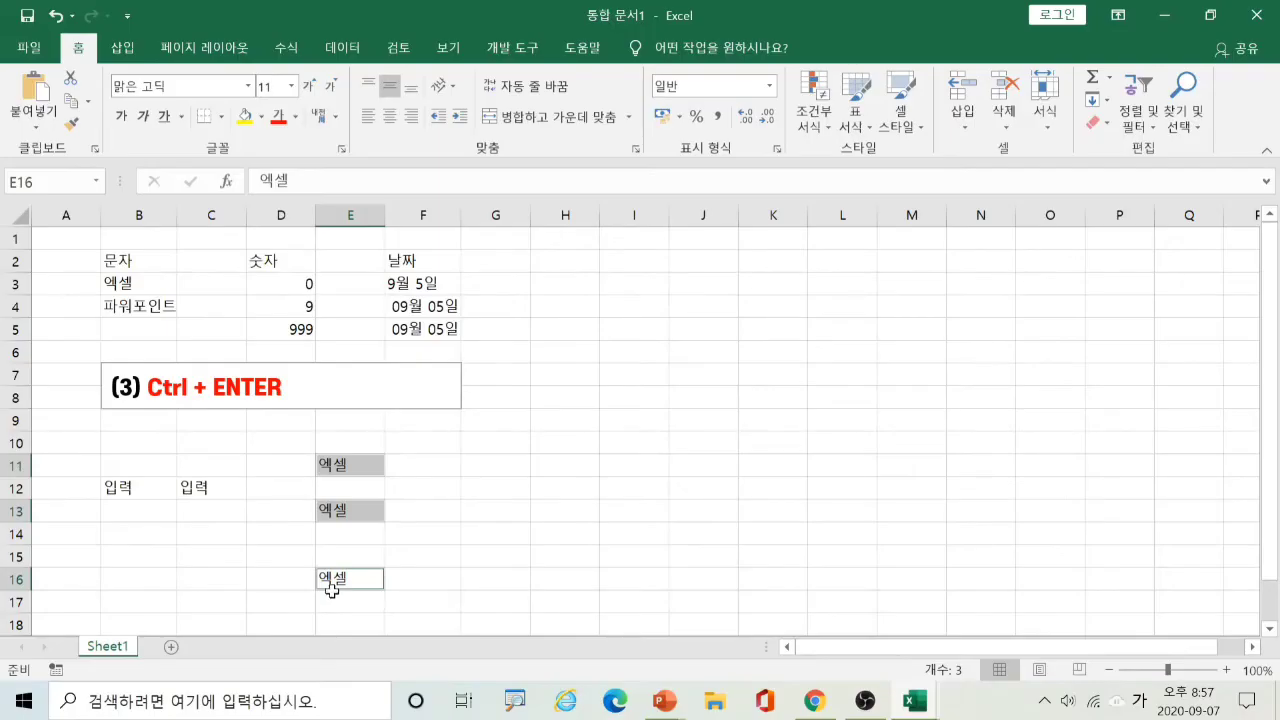
click(412, 561)
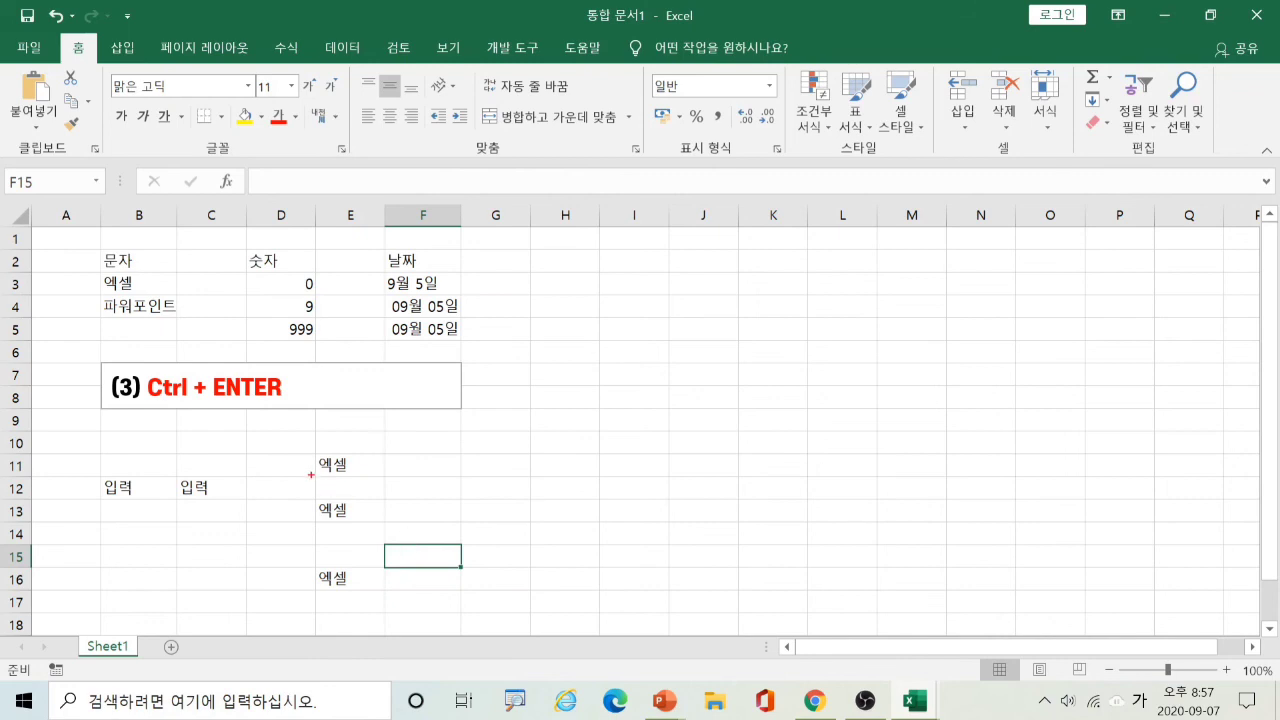
drag(311, 475, 386, 502)
drag(313, 520, 396, 544)
drag(309, 546, 399, 570)
- Fill the empty cells E12, E14 and E15 with the text 한글 in a single entry
click(346, 488)
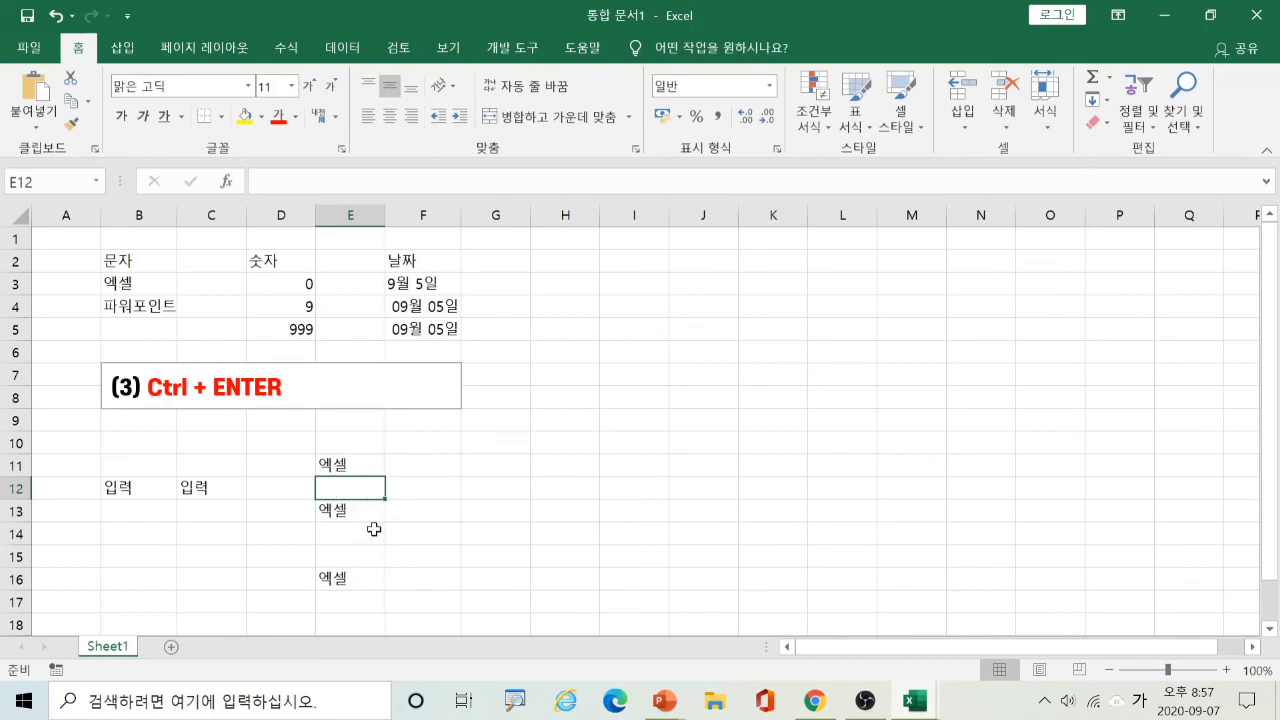
ctrl+click(343, 532)
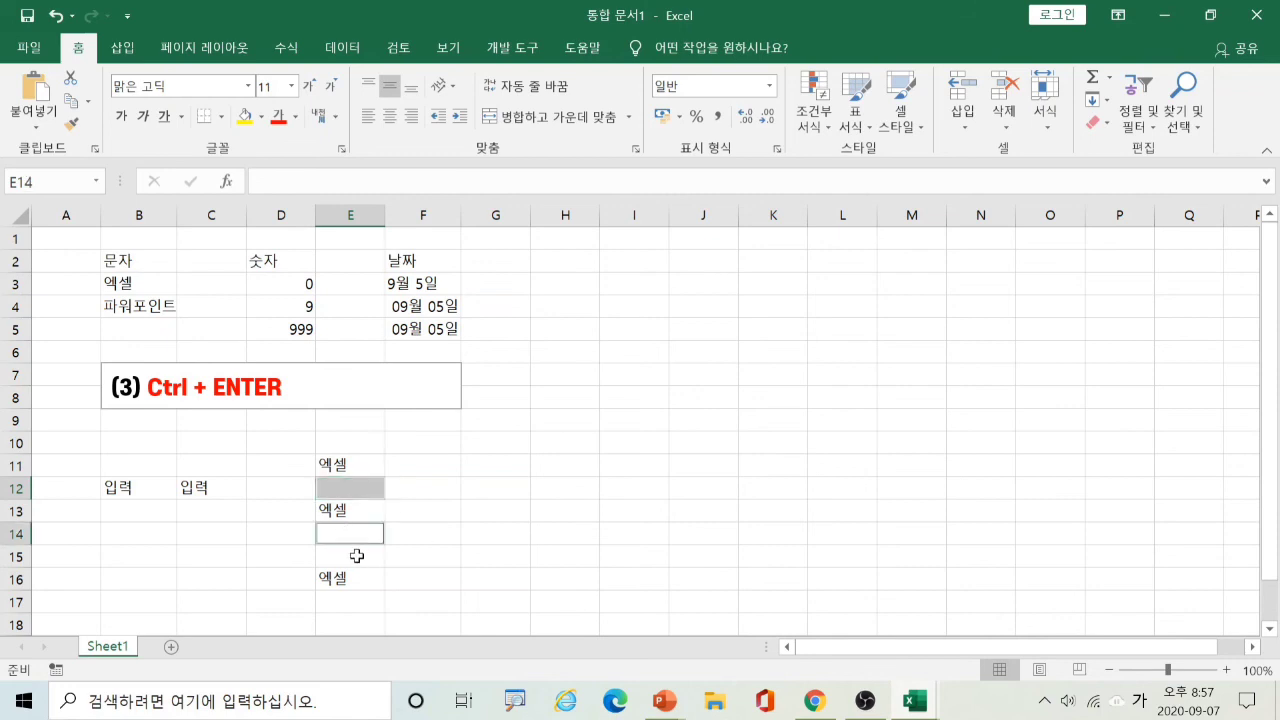
ctrl+click(357, 556)
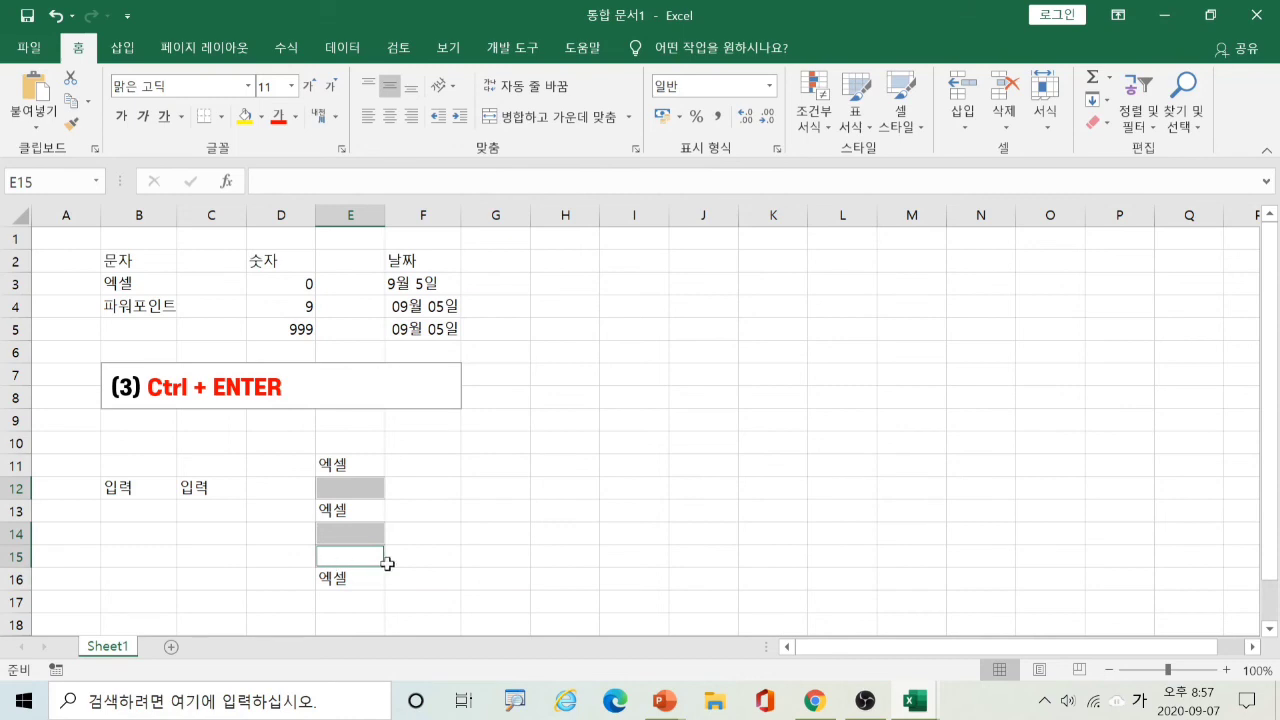
text(한그)
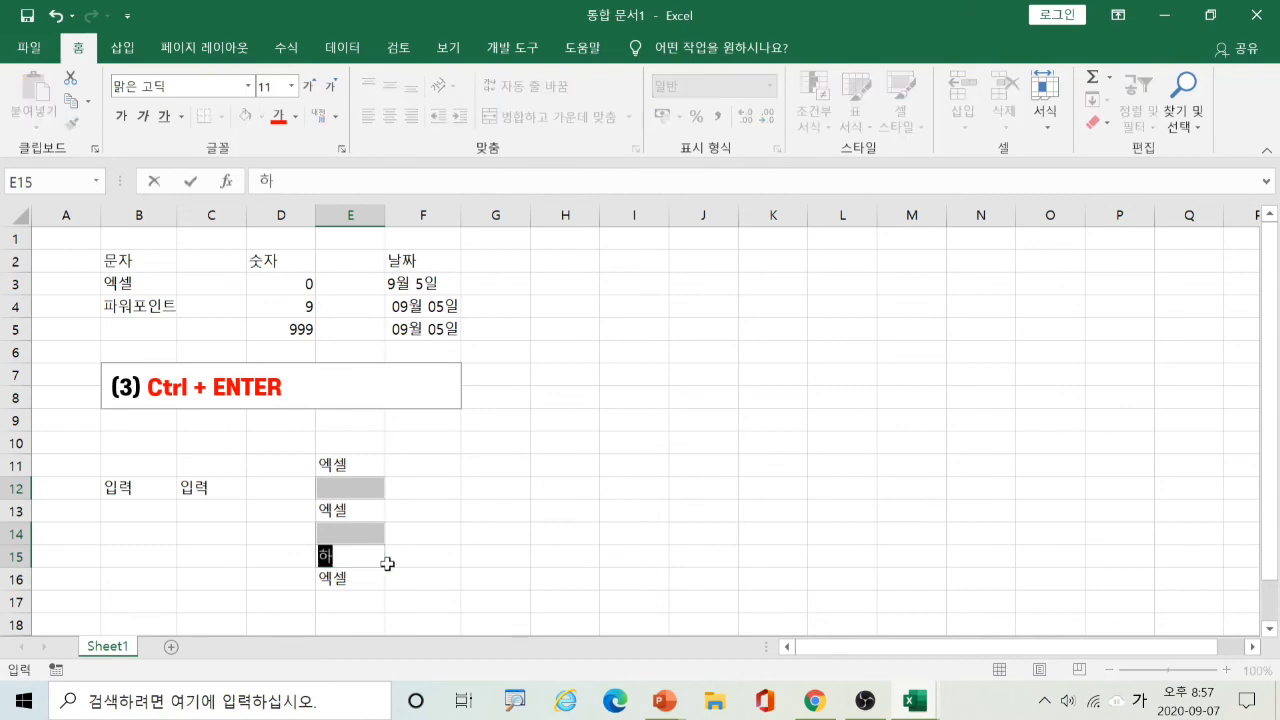
text(ㄹ)
key(ctrl+Return)
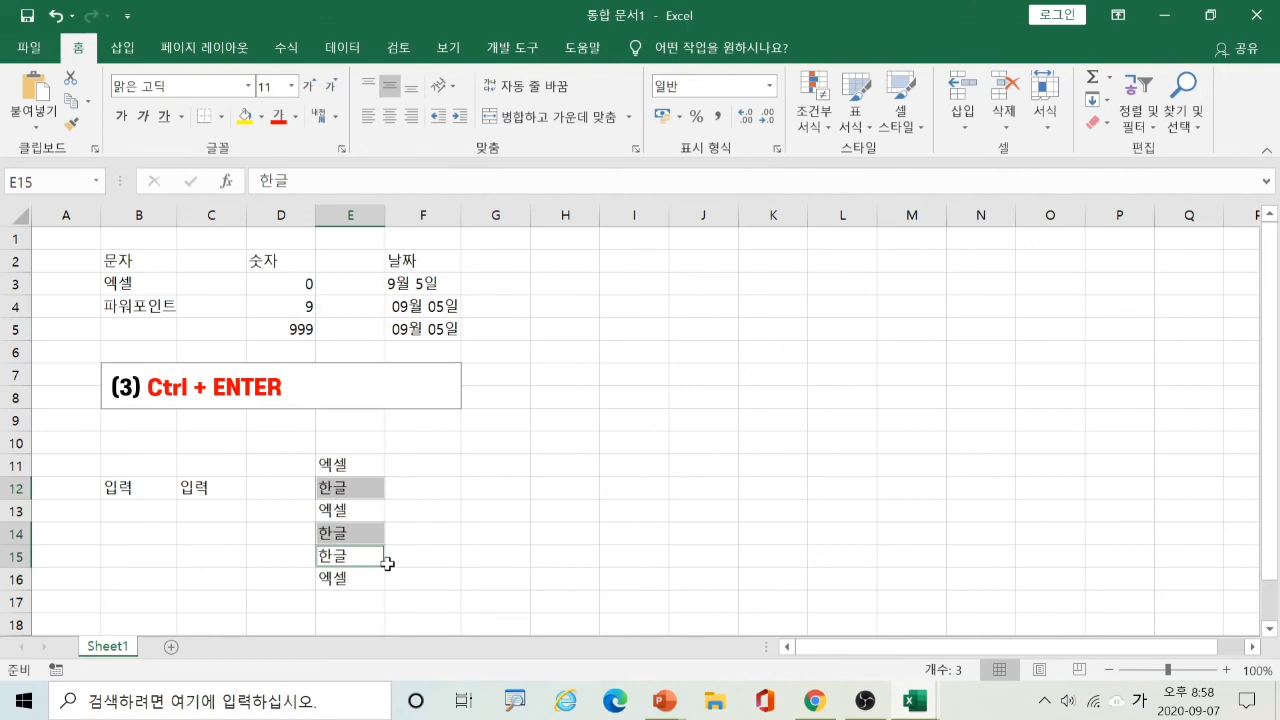
click(472, 512)
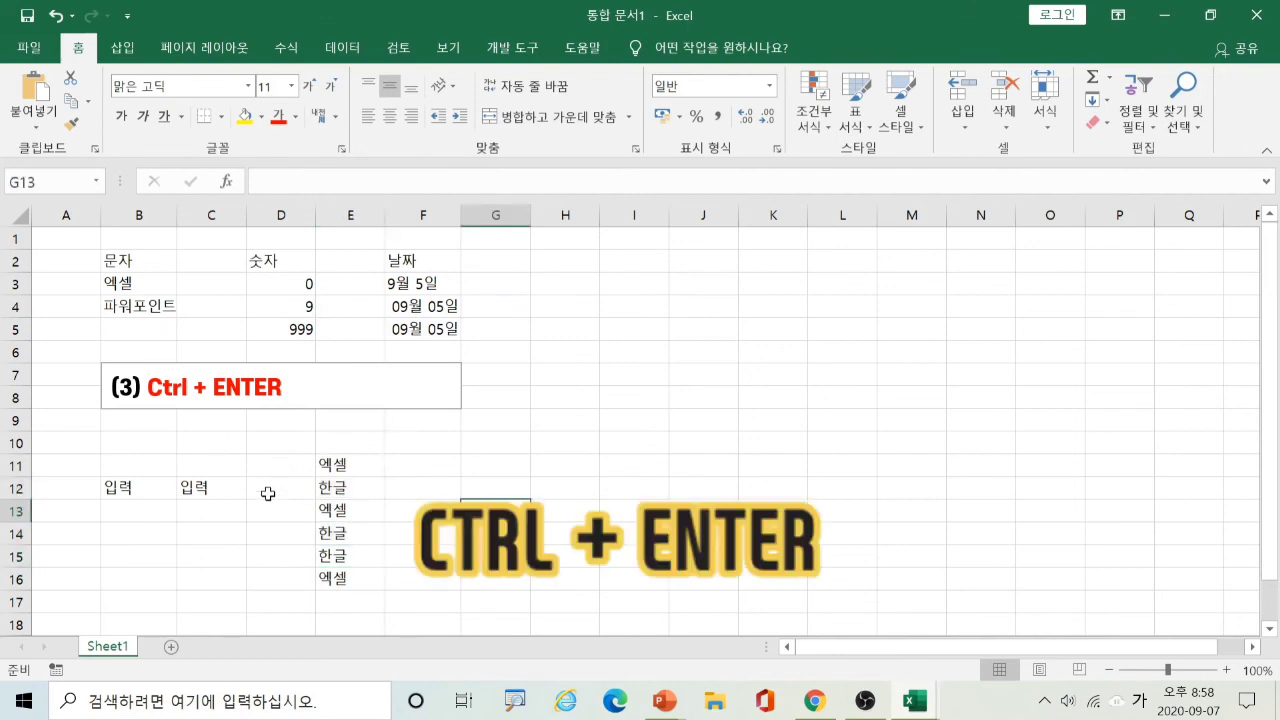
click(412, 504)
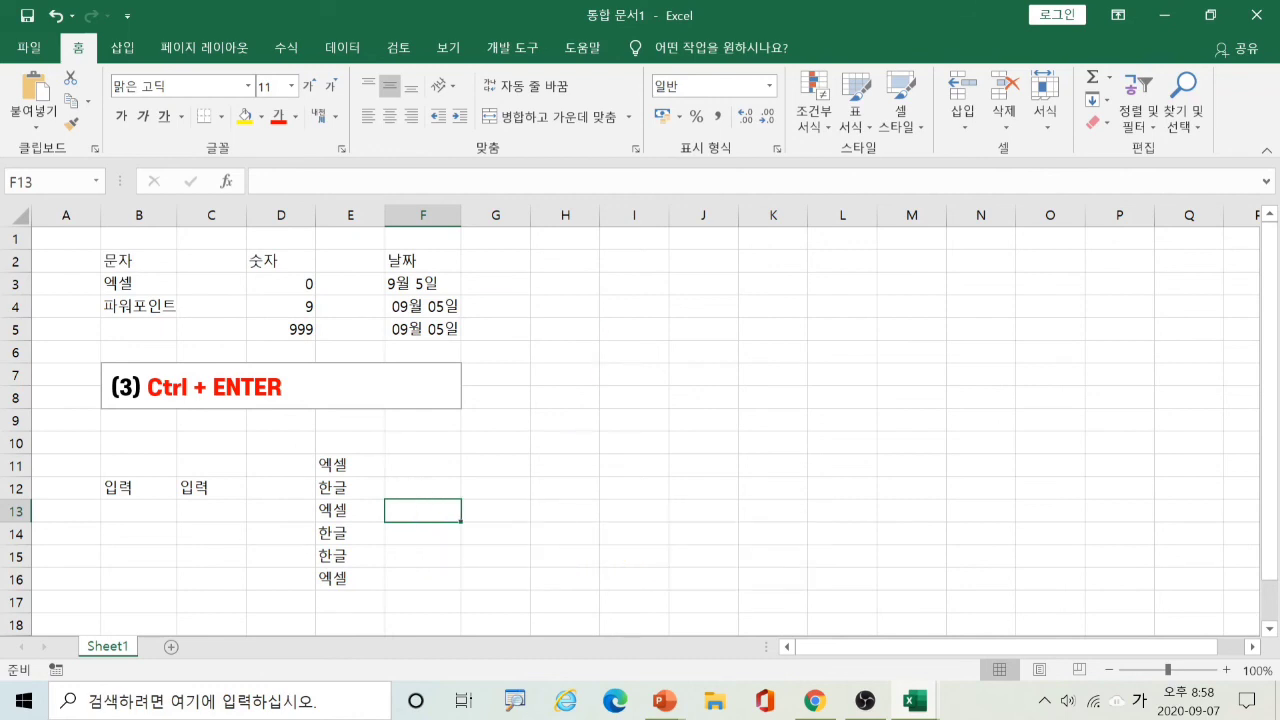
mouse_move(597, 246)
mouse_down()
mouse_move(663, 314)
mouse_move(1107, 567)
mouse_up()
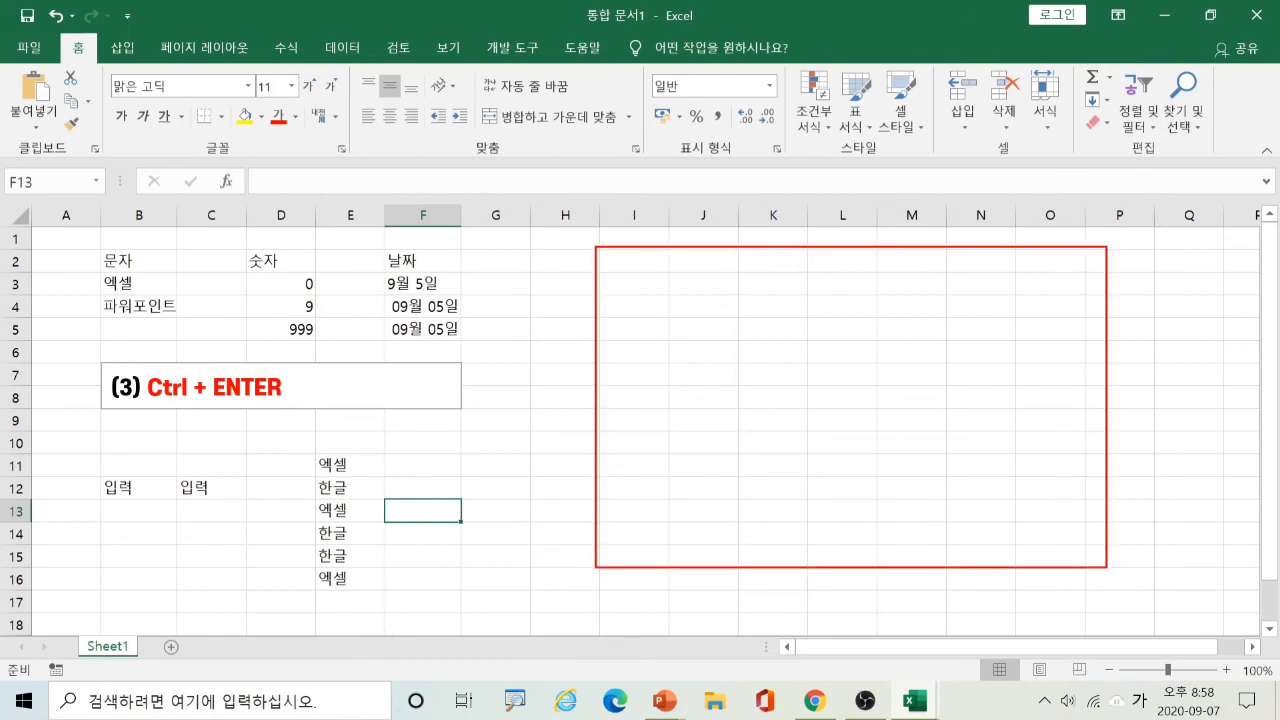
mouse_move(721, 241)
mouse_down()
mouse_move(733, 263)
mouse_move(761, 232)
mouse_up()
key(Escape)
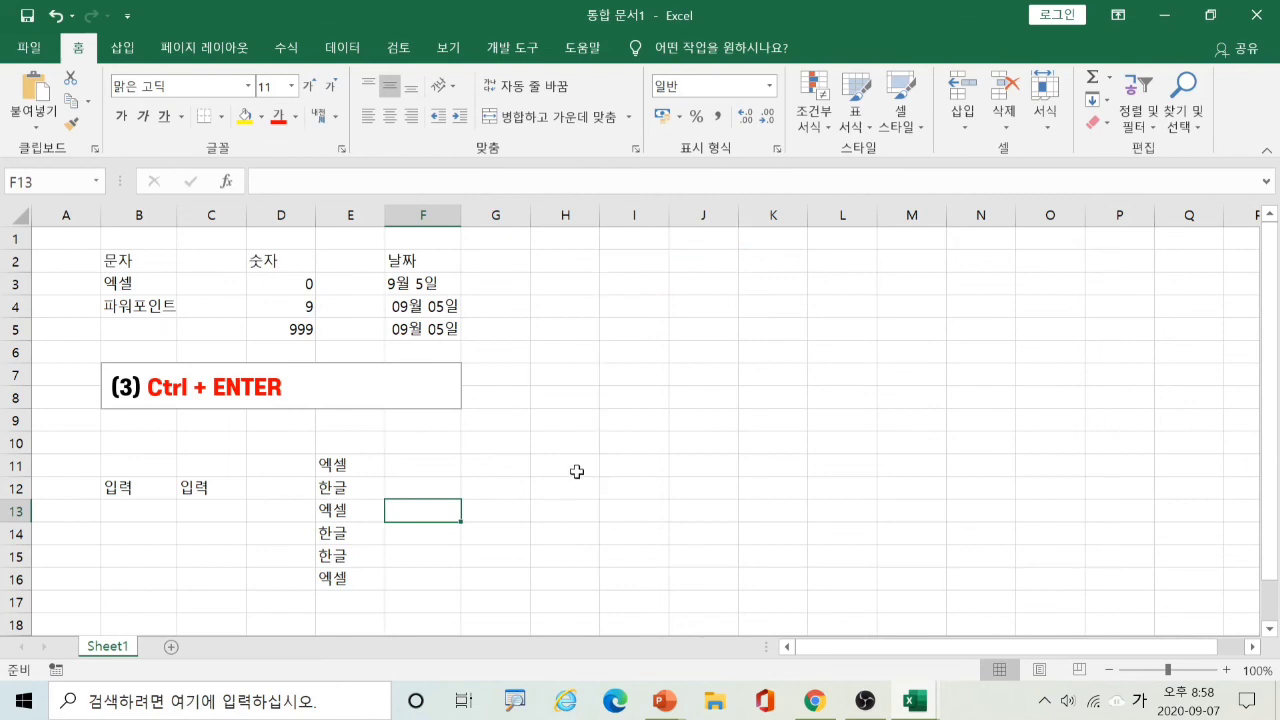
click(448, 467)
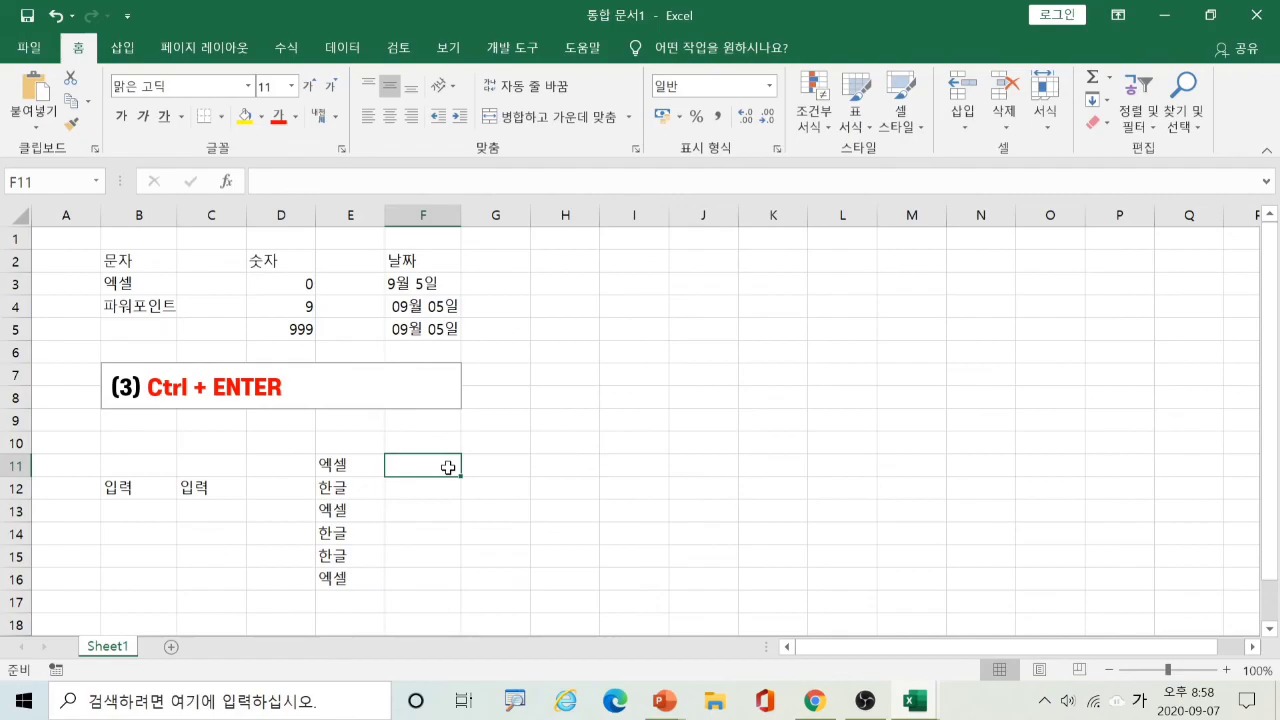